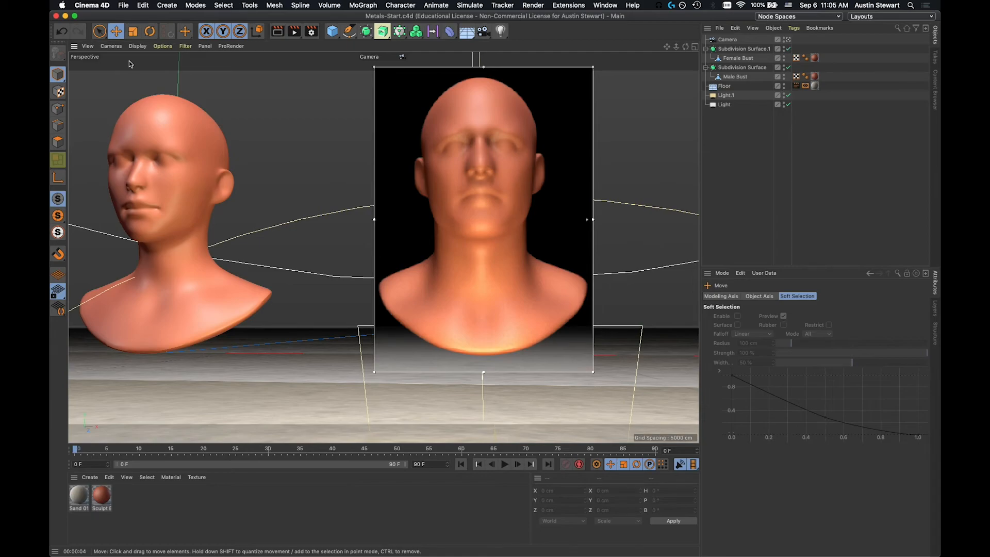
- Look at the Tutankhamun gold mask reference photo in Preview and return to Cinema 4D
{"action": "key", "text": "super+Tab"}
{"action": "key", "text": "super+Tab"}
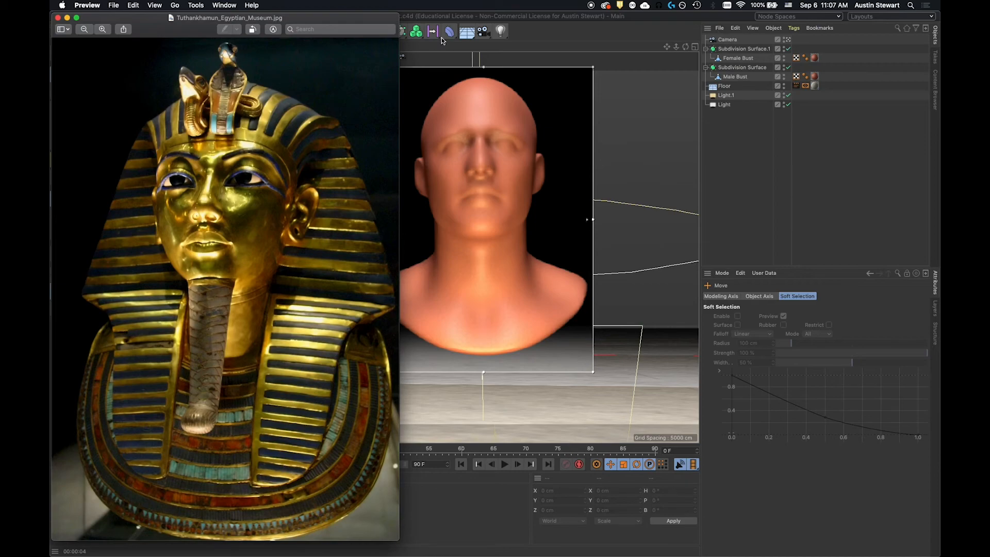
{"action": "left_click", "coordinate": [455, 19]}
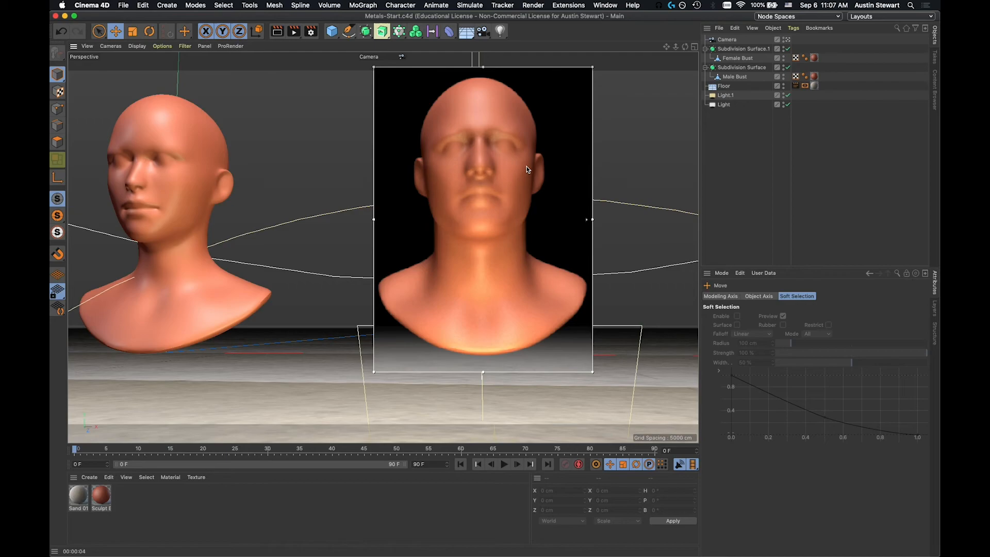
- Examine the placement and settings of the two area lights in the maximized Right view, and return to the Perspective view
{"action": "left_click", "coordinate": [694, 46]}
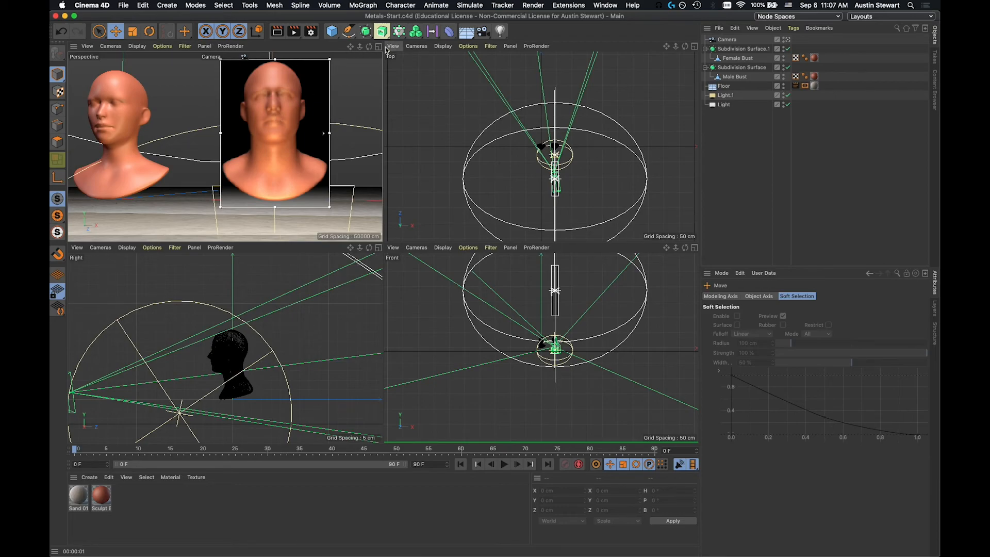
{"action": "left_click", "coordinate": [377, 248]}
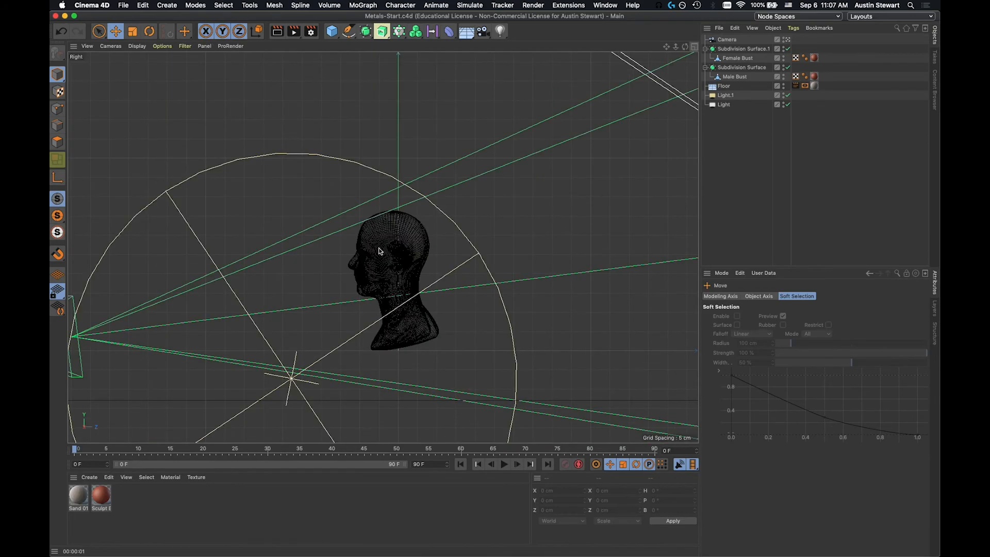
{"action": "scroll", "coordinate": [381, 254], "scroll_direction": "down", "scroll_amount": 10}
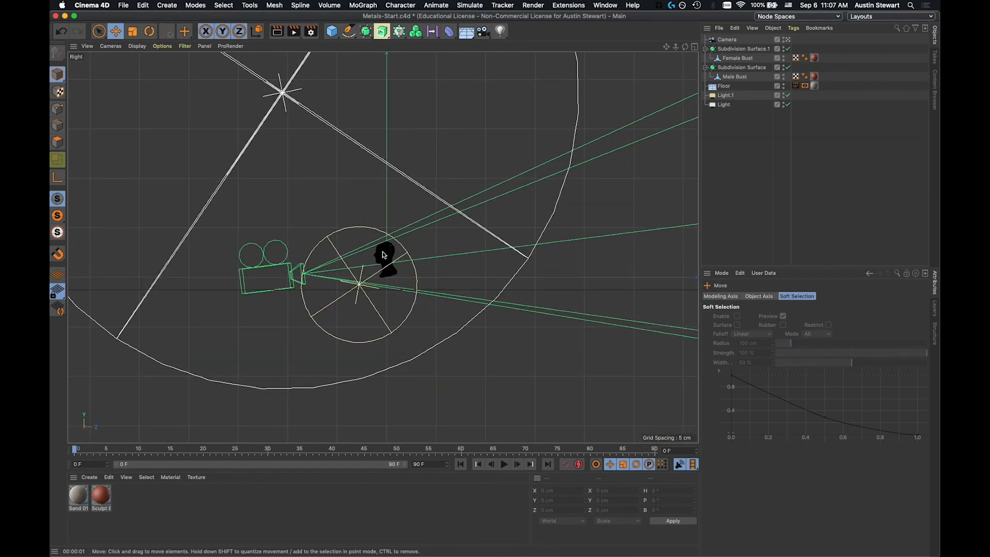
{"action": "scroll", "coordinate": [383, 254], "scroll_direction": "down", "scroll_amount": 4}
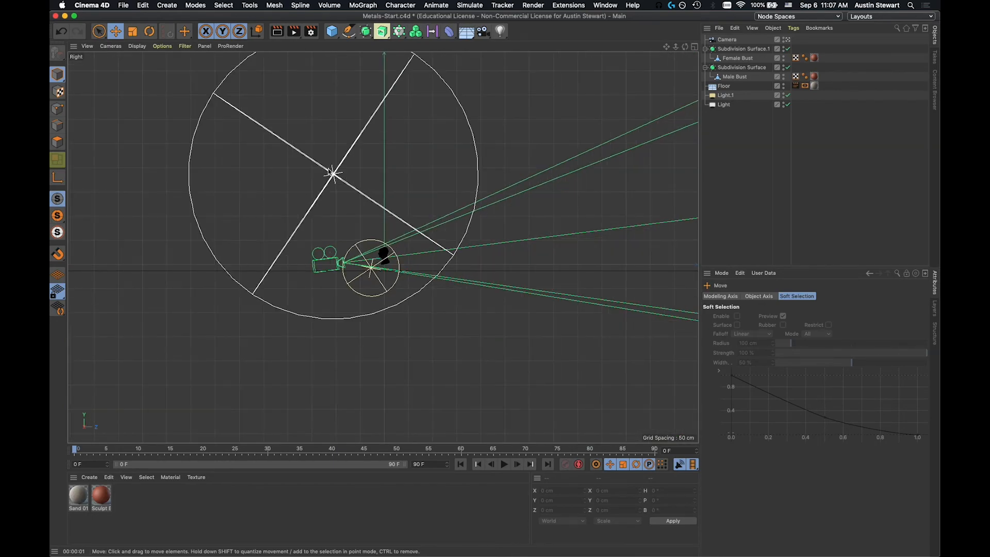
{"action": "left_click", "coordinate": [725, 103]}
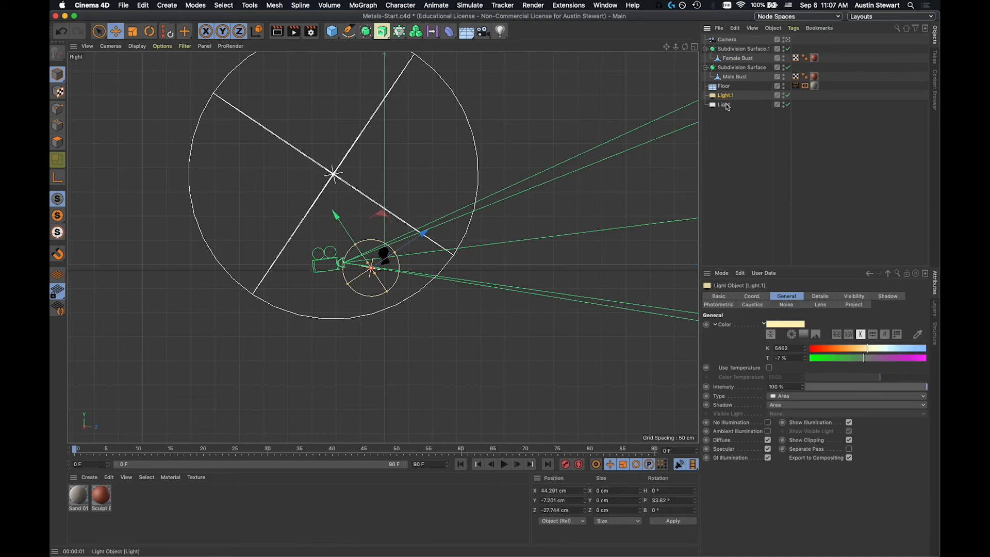
{"action": "left_click", "coordinate": [726, 96]}
{"action": "left_click", "coordinate": [724, 105]}
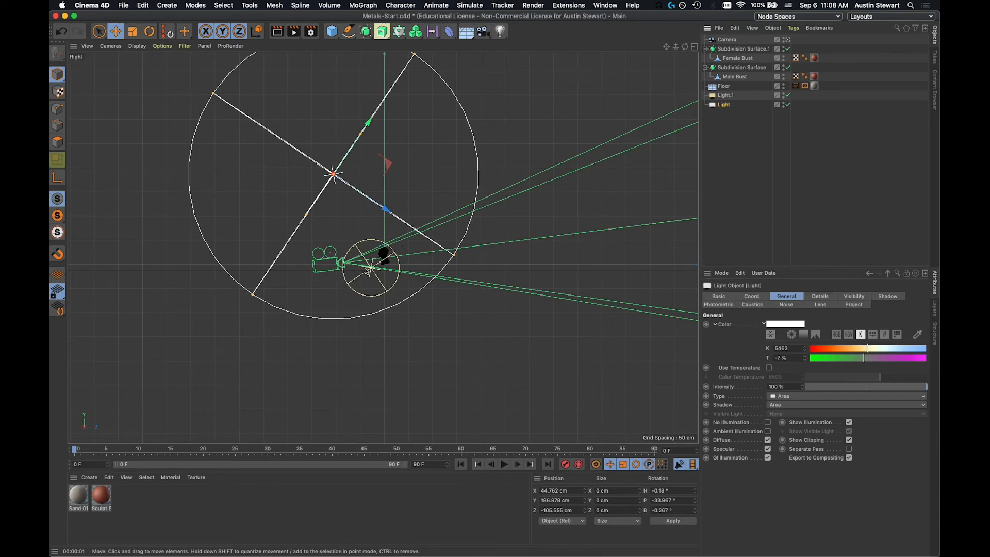
{"action": "left_click", "coordinate": [727, 96]}
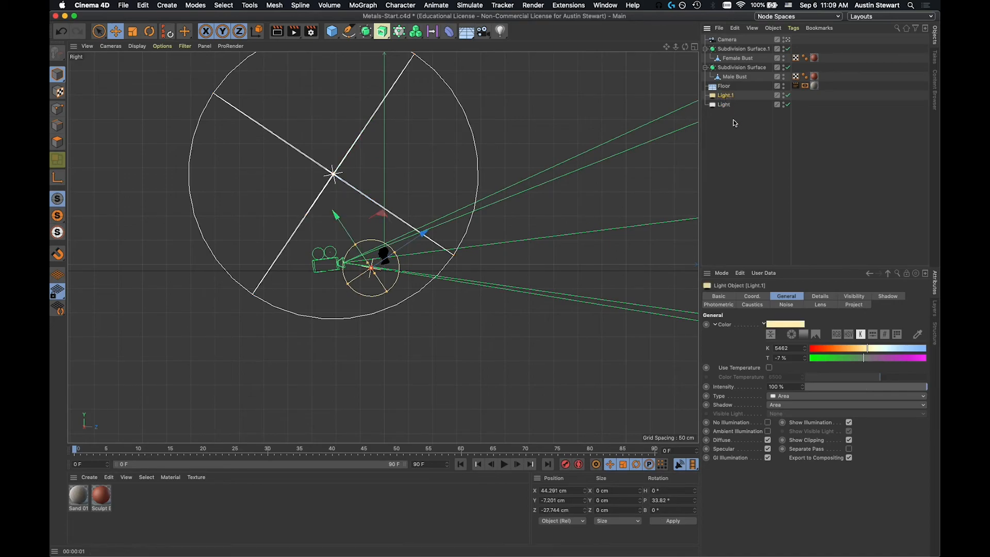
{"action": "left_click", "coordinate": [726, 107]}
{"action": "left_click", "coordinate": [725, 96]}
{"action": "left_click", "coordinate": [724, 104]}
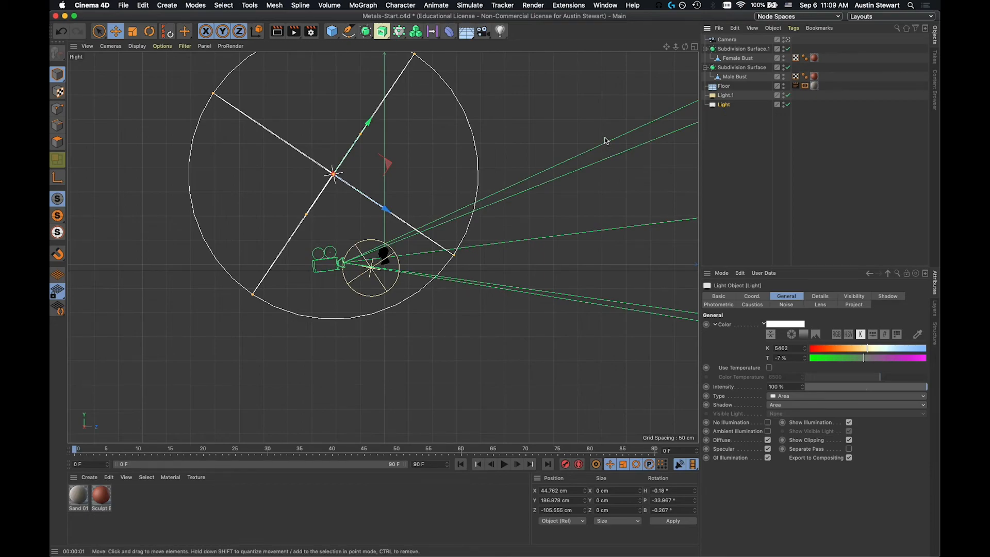
{"action": "left_click", "coordinate": [694, 47]}
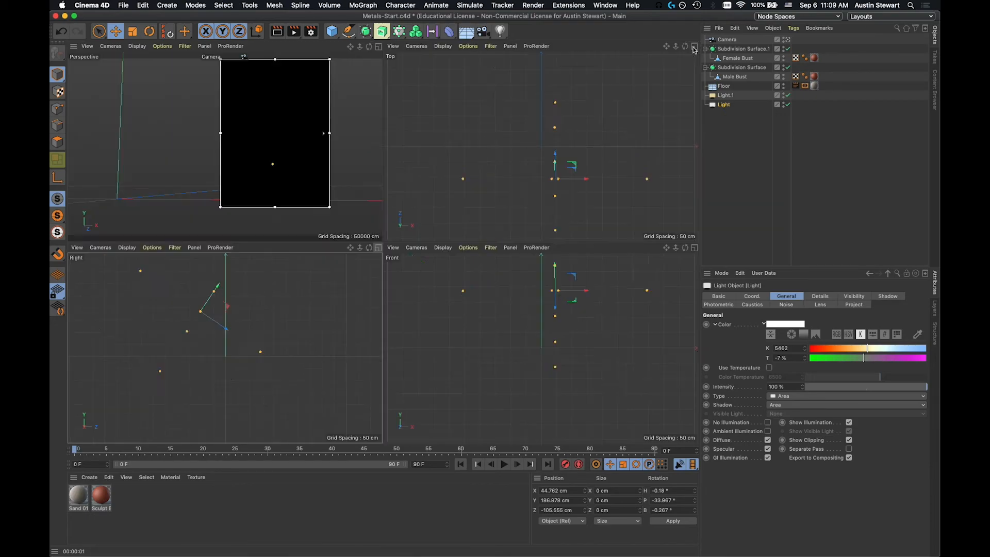
{"action": "left_click", "coordinate": [379, 46]}
{"action": "left_click", "coordinate": [293, 31]}
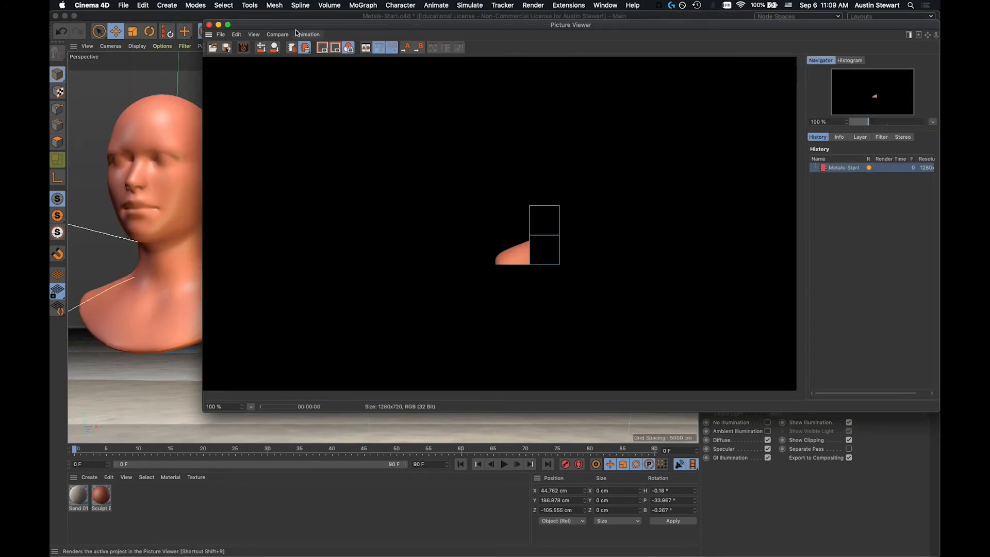
{"action": "left_click", "coordinate": [209, 24]}
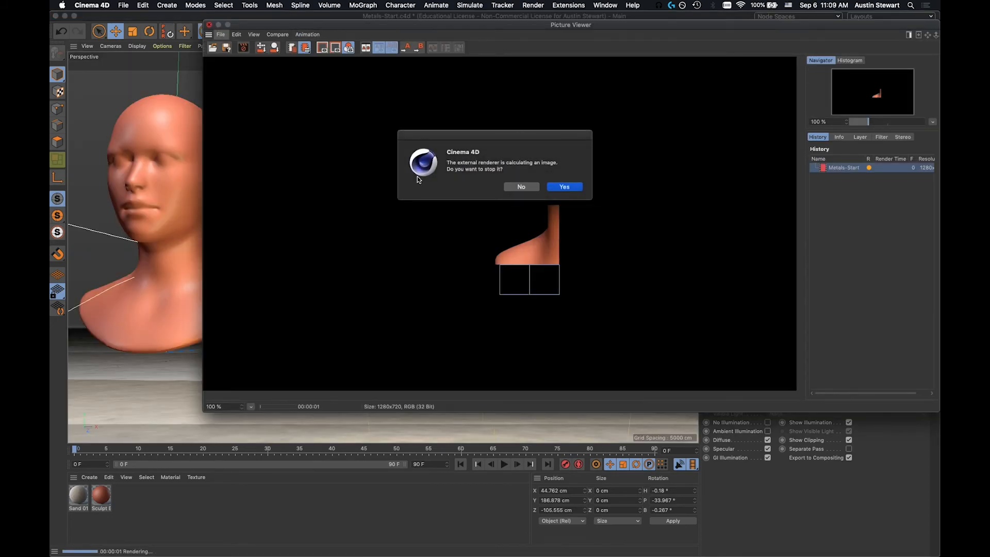
{"action": "left_click", "coordinate": [565, 187]}
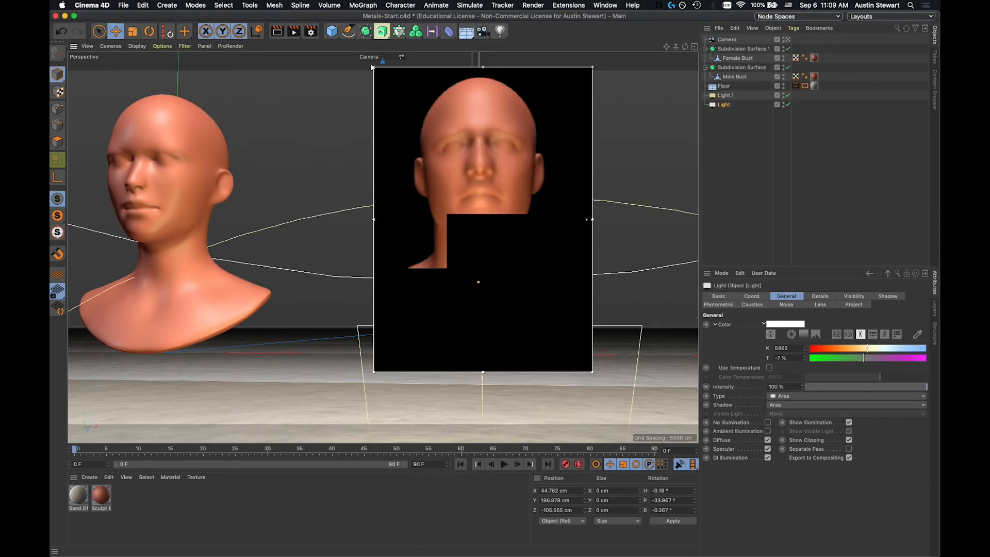
- Restart the Interactive Render Region and adjust its frame so the upper edge sits well above the male bust's head
{"action": "left_click_drag", "start_coordinate": [293, 30], "coordinate": [348, 246]}
{"action": "left_click_drag", "start_coordinate": [292, 32], "coordinate": [338, 251]}
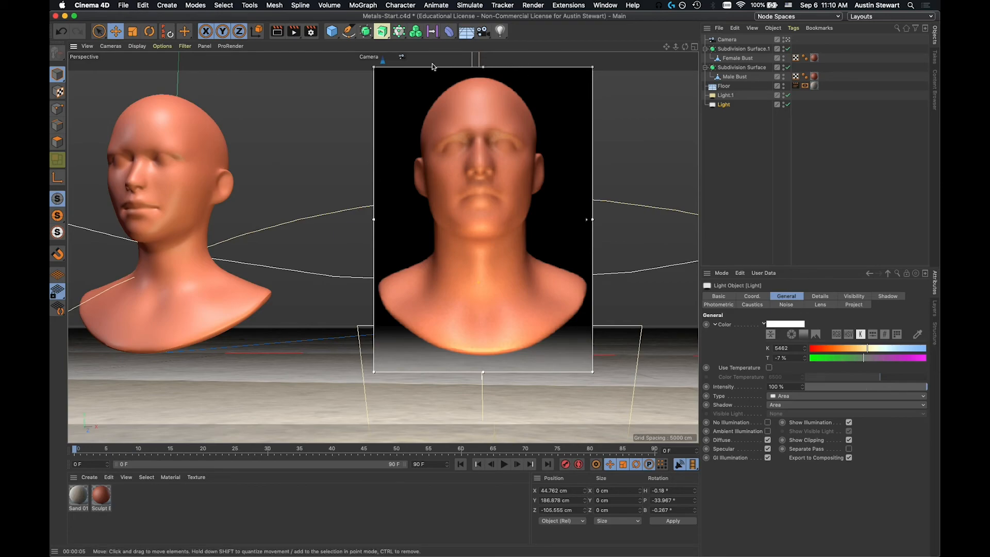
{"action": "mouse_move", "coordinate": [431, 67]}
{"action": "left_mouse_down"}
{"action": "mouse_move", "coordinate": [353, 62]}
{"action": "mouse_move", "coordinate": [457, 77]}
{"action": "mouse_move", "coordinate": [345, 67]}
{"action": "mouse_move", "coordinate": [420, 66]}
{"action": "left_mouse_up"}
{"action": "mouse_move", "coordinate": [483, 66]}
{"action": "left_mouse_down"}
{"action": "mouse_move", "coordinate": [484, 122]}
{"action": "mouse_move", "coordinate": [484, 75]}
{"action": "left_mouse_up"}
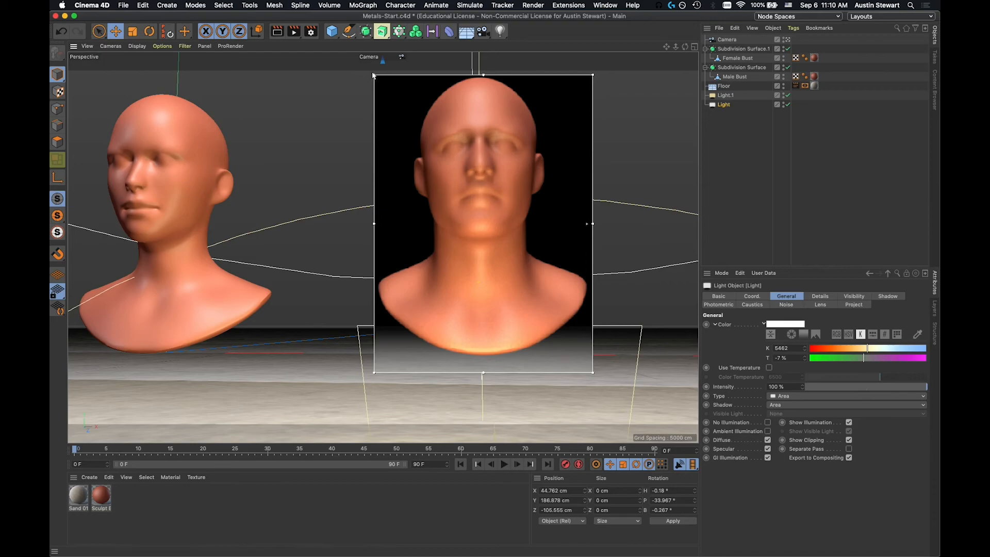
{"action": "mouse_move", "coordinate": [375, 77]}
{"action": "left_mouse_down"}
{"action": "mouse_move", "coordinate": [408, 100]}
{"action": "mouse_move", "coordinate": [444, 148]}
{"action": "mouse_move", "coordinate": [353, 102]}
{"action": "mouse_move", "coordinate": [419, 79]}
{"action": "mouse_move", "coordinate": [353, 80]}
{"action": "mouse_move", "coordinate": [374, 62]}
{"action": "left_mouse_up"}
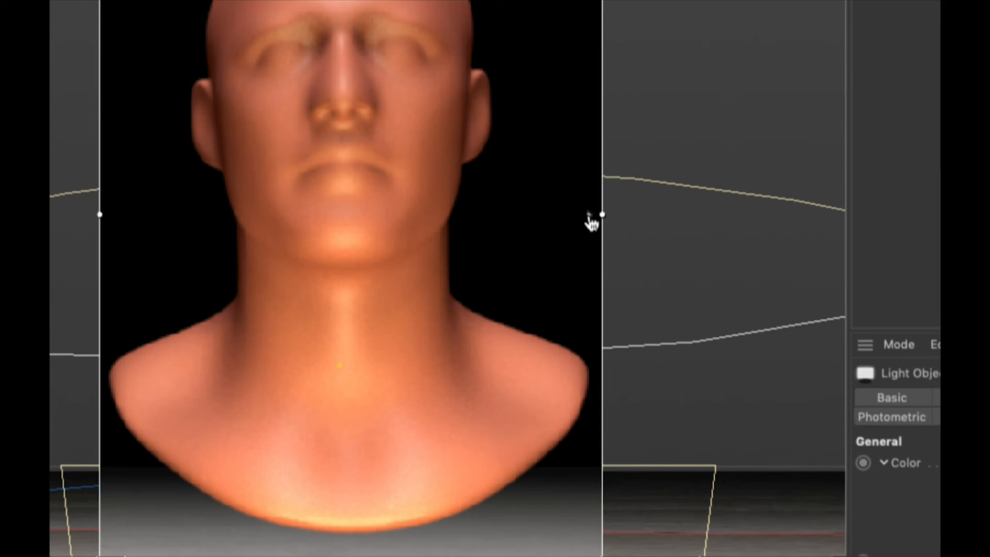
- Try a lower and a higher quality for the Interactive Render Region, ending back at medium quality
{"action": "left_click", "coordinate": [574, 485]}
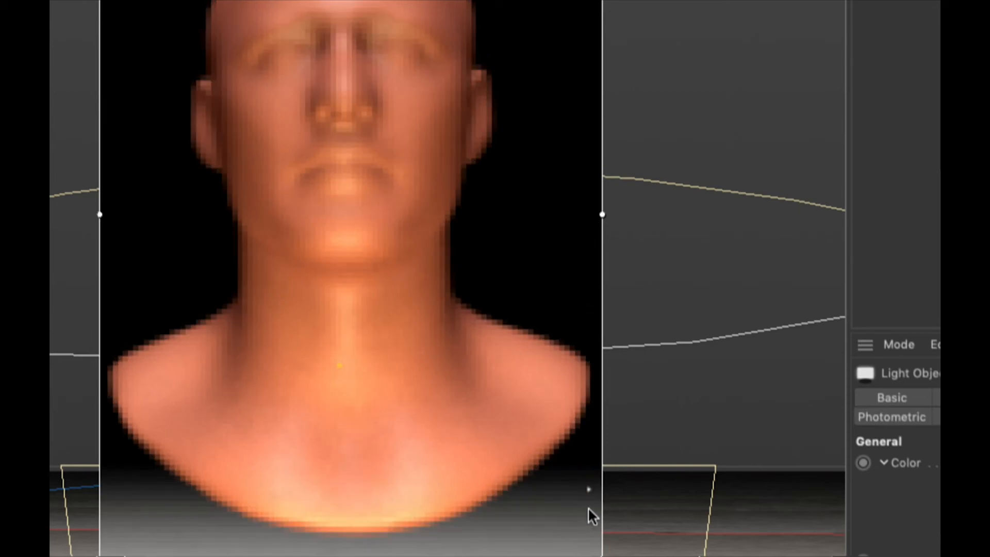
{"action": "left_click_drag", "start_coordinate": [592, 500], "coordinate": [580, 97]}
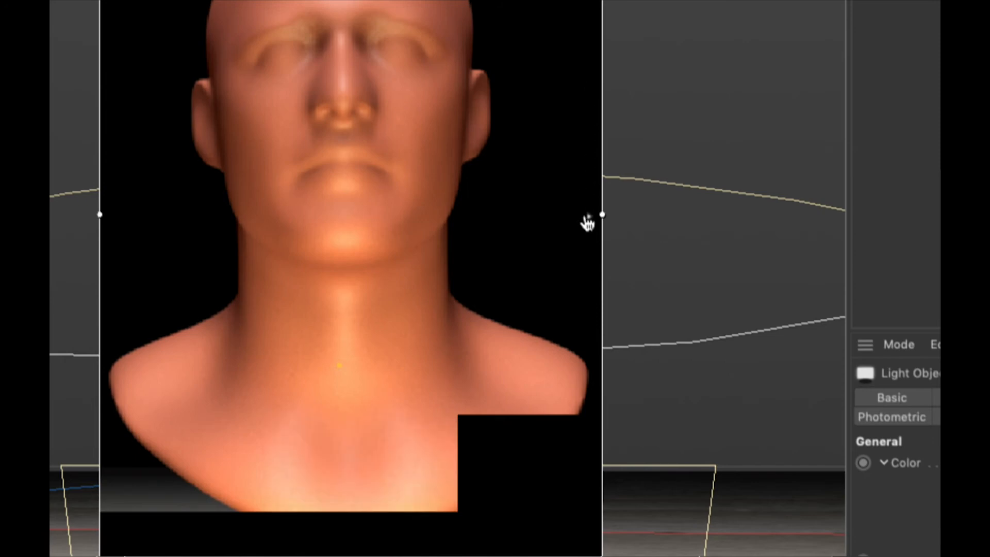
{"action": "left_click_drag", "start_coordinate": [588, 216], "coordinate": [588, 217]}
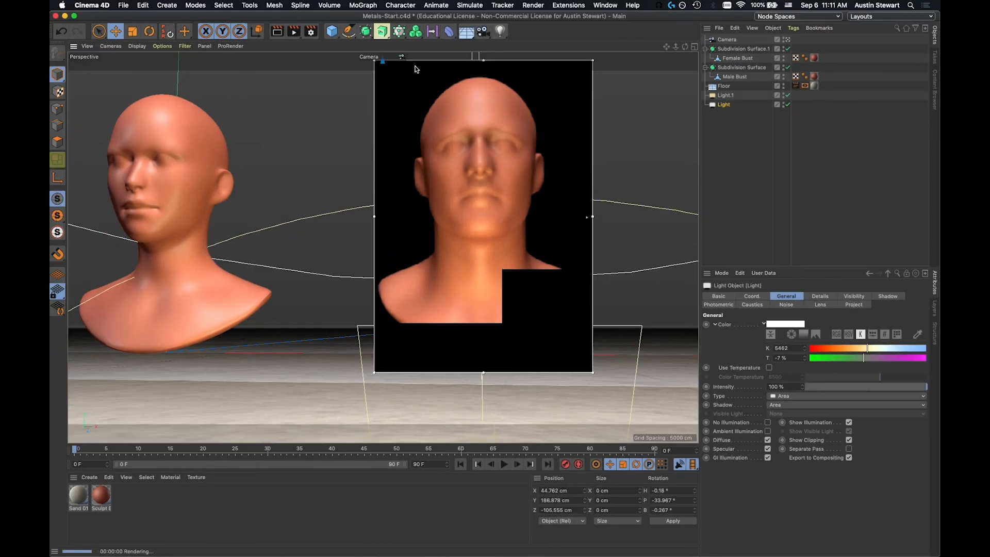
- Review the Physical renderer's basic sampling properties in the render settings
{"action": "left_click", "coordinate": [311, 32]}
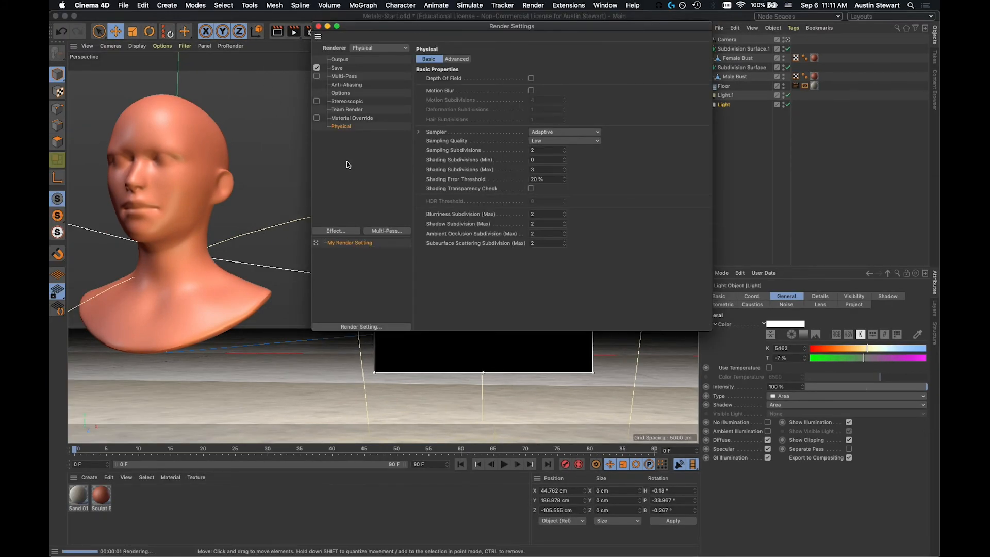
{"action": "left_click_drag", "start_coordinate": [383, 26], "coordinate": [334, 32]}
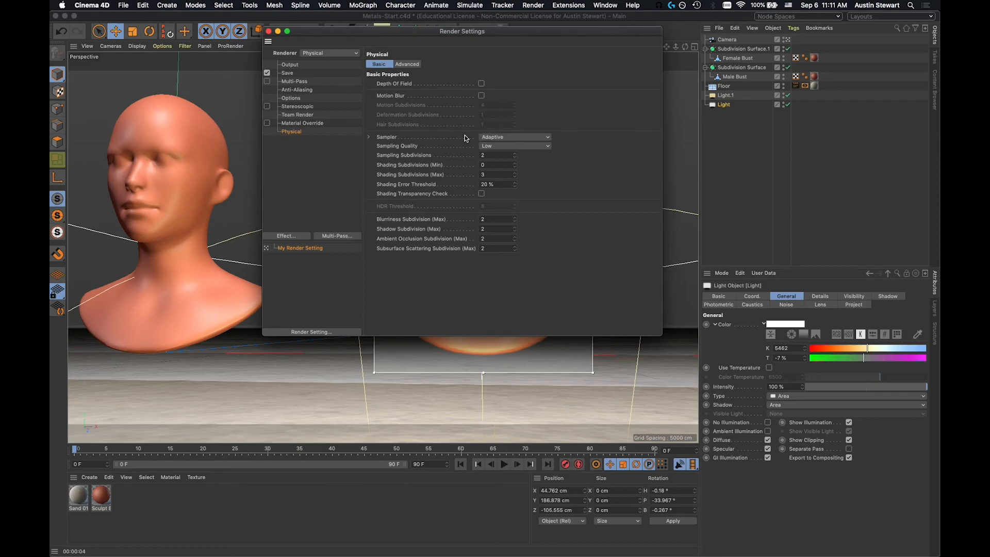
{"action": "left_click_drag", "start_coordinate": [321, 32], "coordinate": [616, 72]}
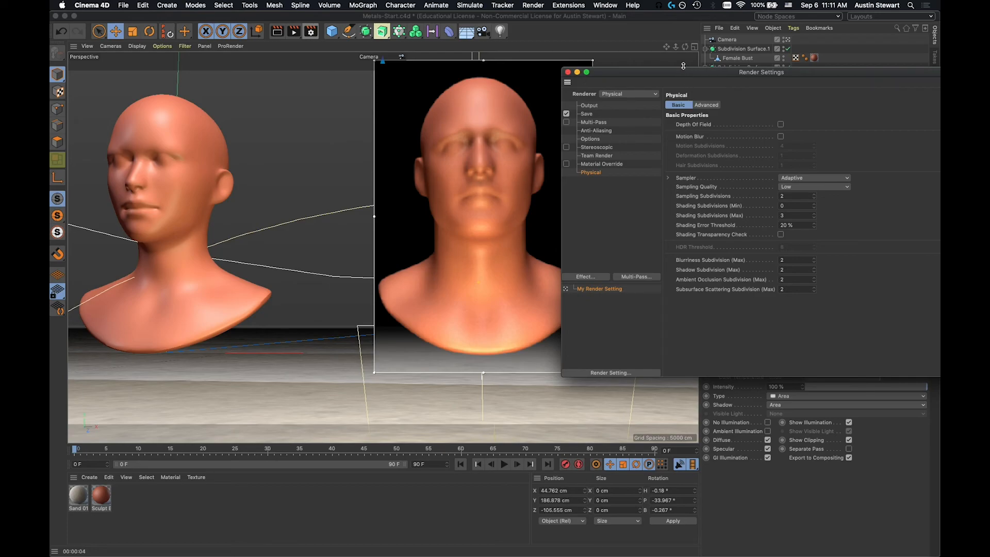
{"action": "left_click_drag", "start_coordinate": [684, 73], "coordinate": [557, 329]}
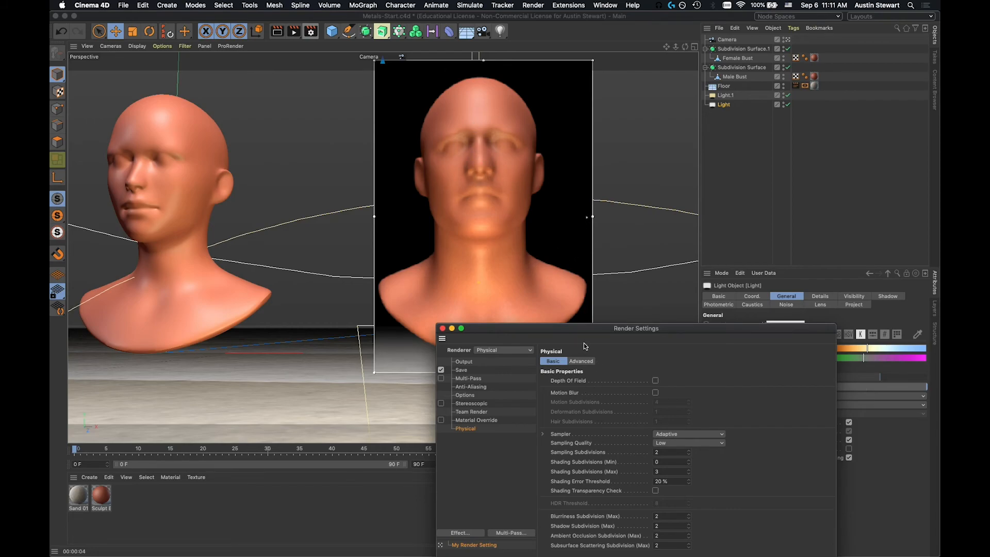
{"action": "left_click_drag", "start_coordinate": [573, 330], "coordinate": [646, 106]}
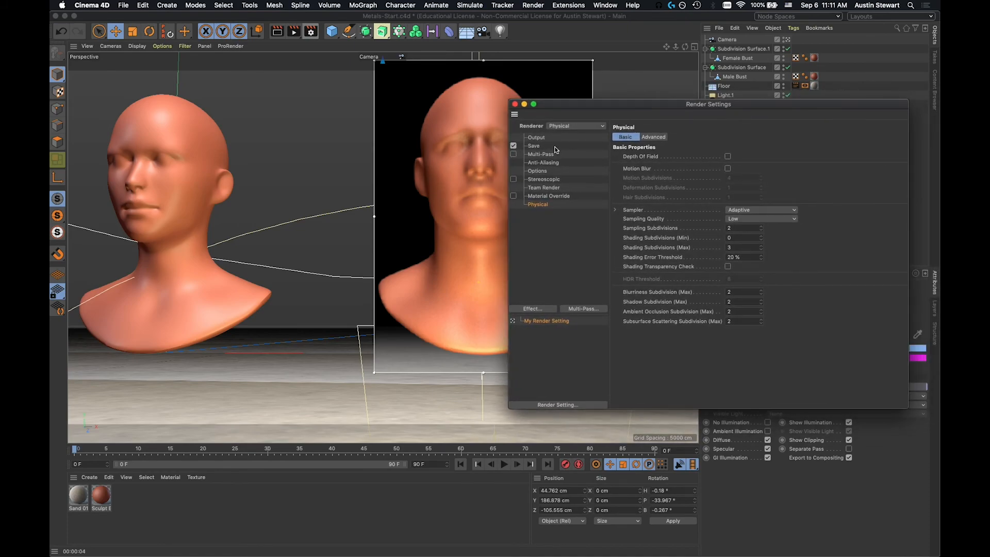
{"action": "left_click", "coordinate": [513, 104]}
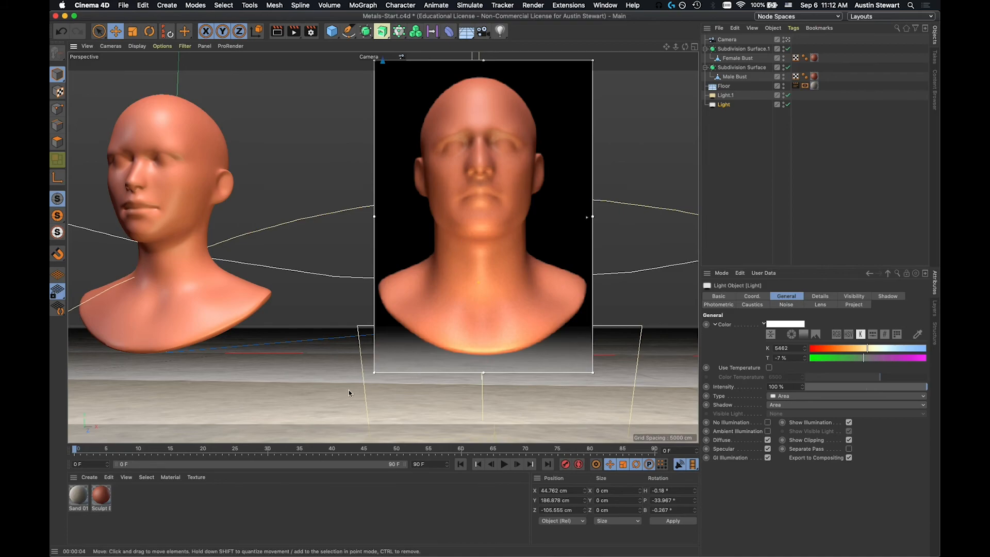
- Create a new material named GoldBase and turn off its Color channel
{"action": "double_click", "coordinate": [133, 513]}
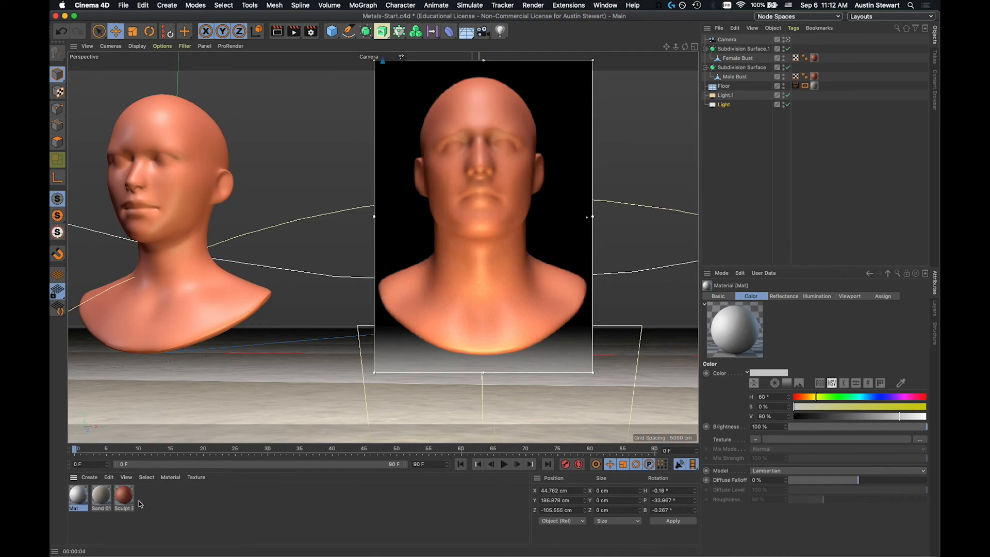
{"action": "double_click", "coordinate": [81, 495]}
{"action": "left_click", "coordinate": [310, 64]}
{"action": "left_click_drag", "start_coordinate": [311, 64], "coordinate": [727, 51]}
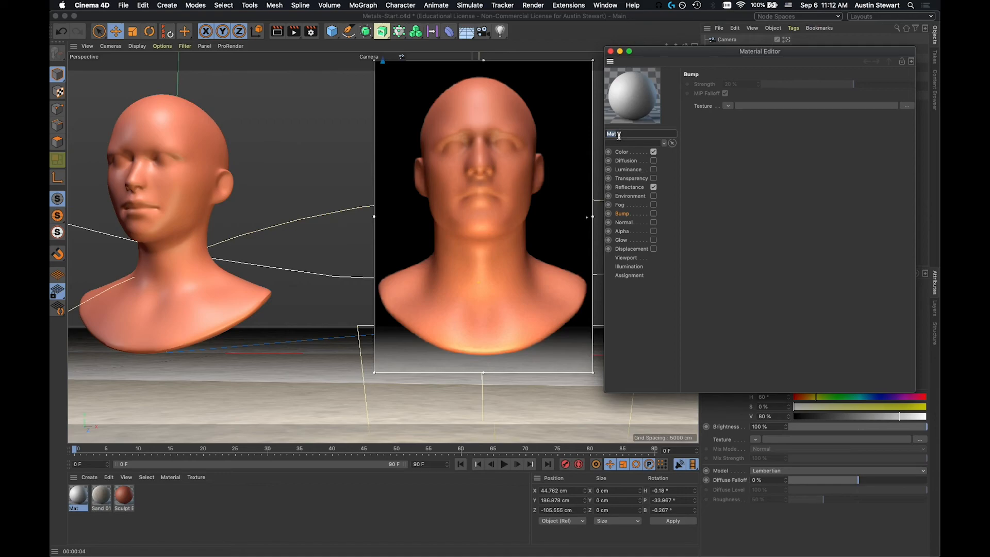
{"action": "type", "text": "GoldBase"}
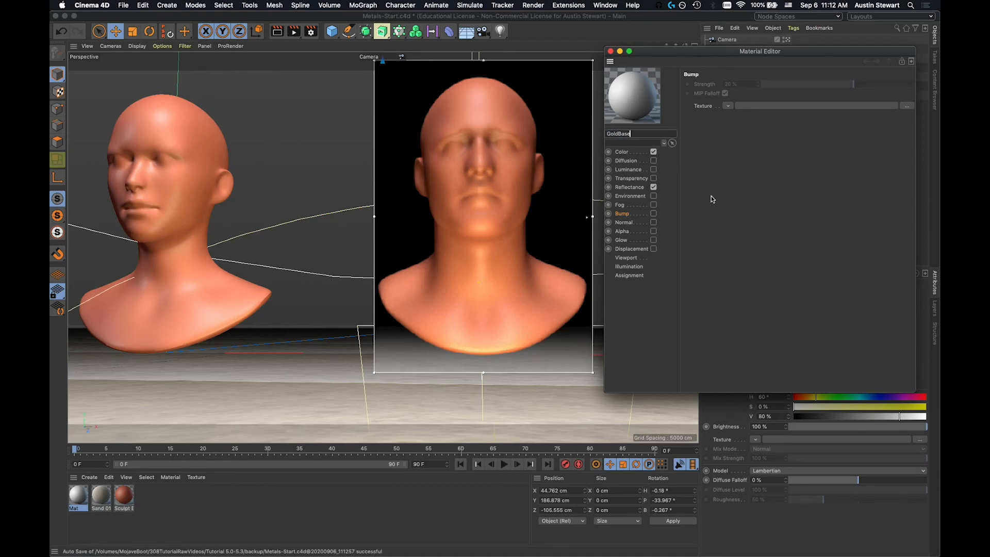
{"action": "left_click", "coordinate": [653, 152]}
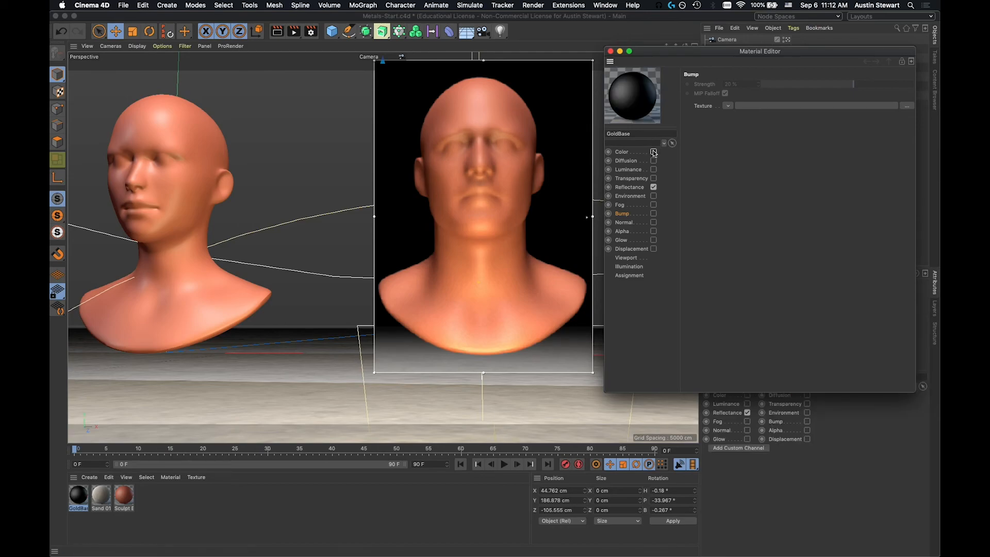
- Replace GoldBase's default specular layer in the Reflectance channel with a GGX layer
{"action": "left_click", "coordinate": [629, 188]}
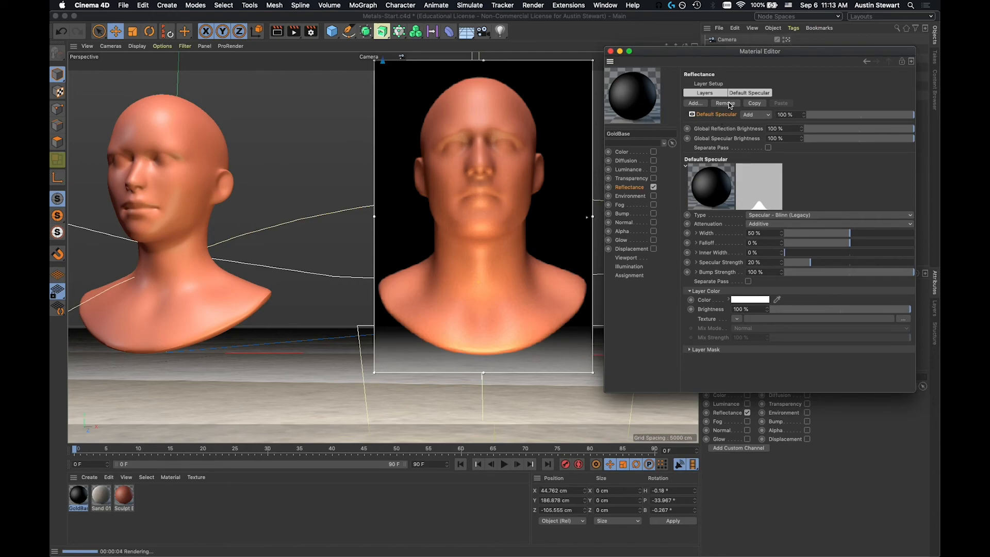
{"action": "left_click", "coordinate": [729, 102]}
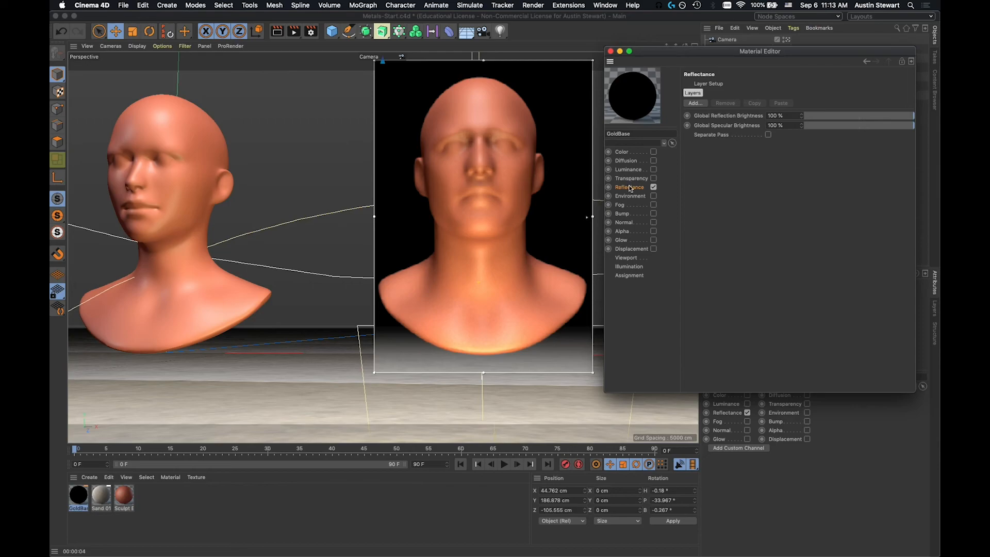
{"action": "left_click", "coordinate": [699, 106]}
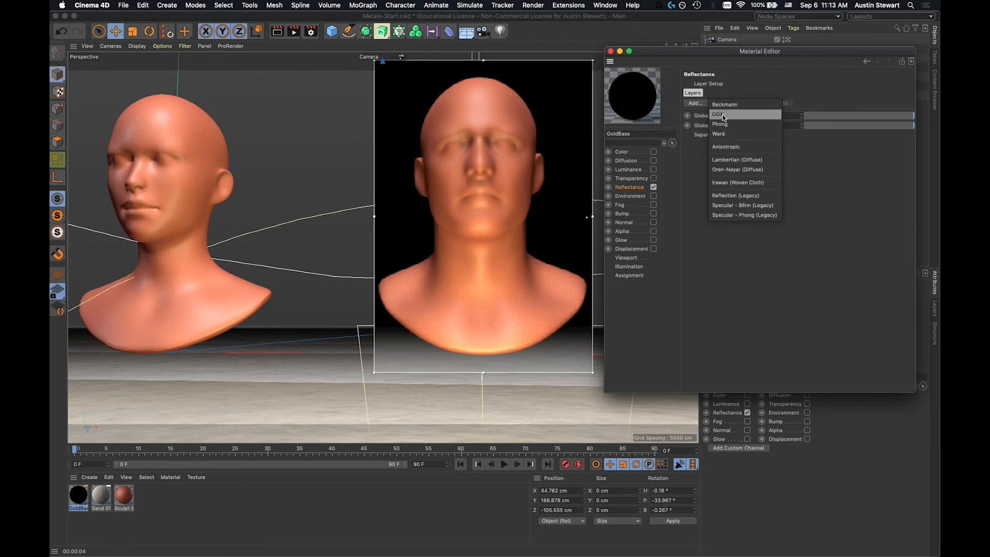
{"action": "left_click", "coordinate": [723, 116]}
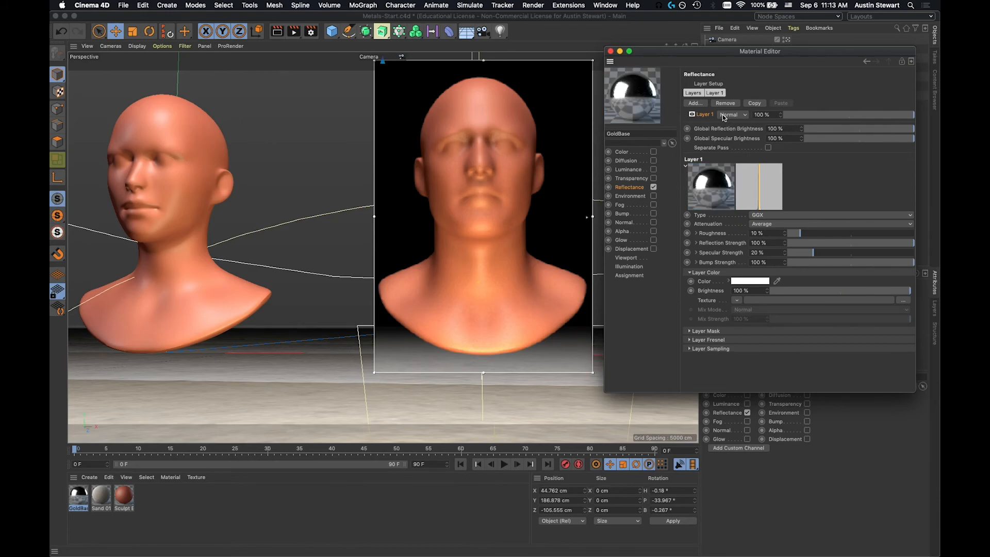
- Open the help page for the reflectance layer's Type setting and compare how the types look at different roughness values
{"action": "right_click", "coordinate": [703, 217]}
{"action": "left_click", "coordinate": [728, 386]}
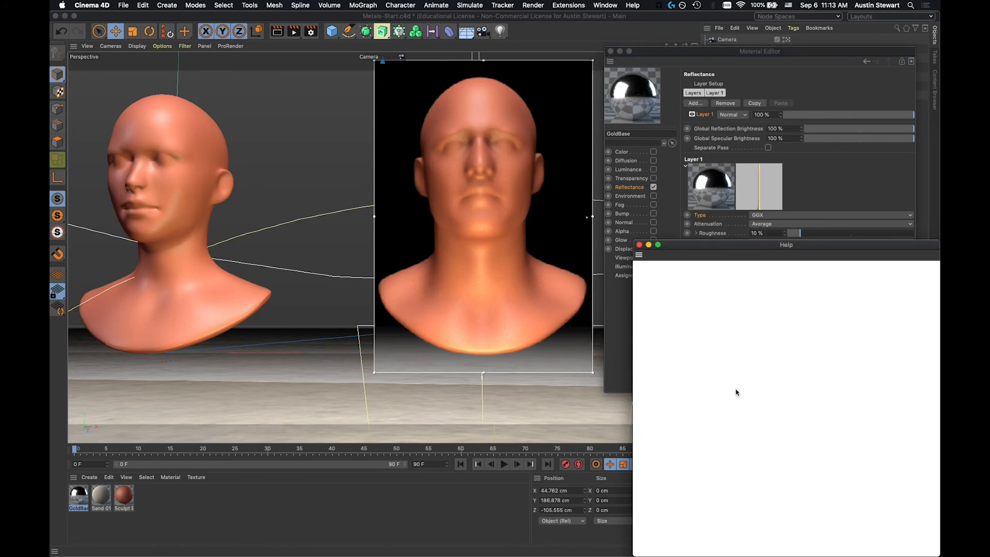
{"action": "left_click_drag", "start_coordinate": [754, 244], "coordinate": [291, 5]}
{"action": "left_click_drag", "start_coordinate": [476, 326], "coordinate": [804, 478]}
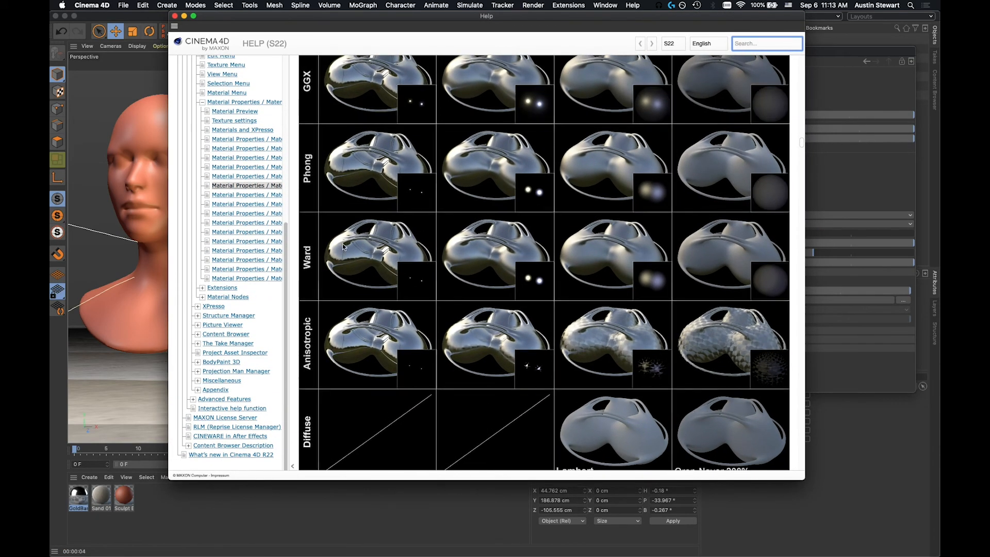
{"action": "scroll", "coordinate": [342, 246], "scroll_direction": "up", "scroll_amount": 3}
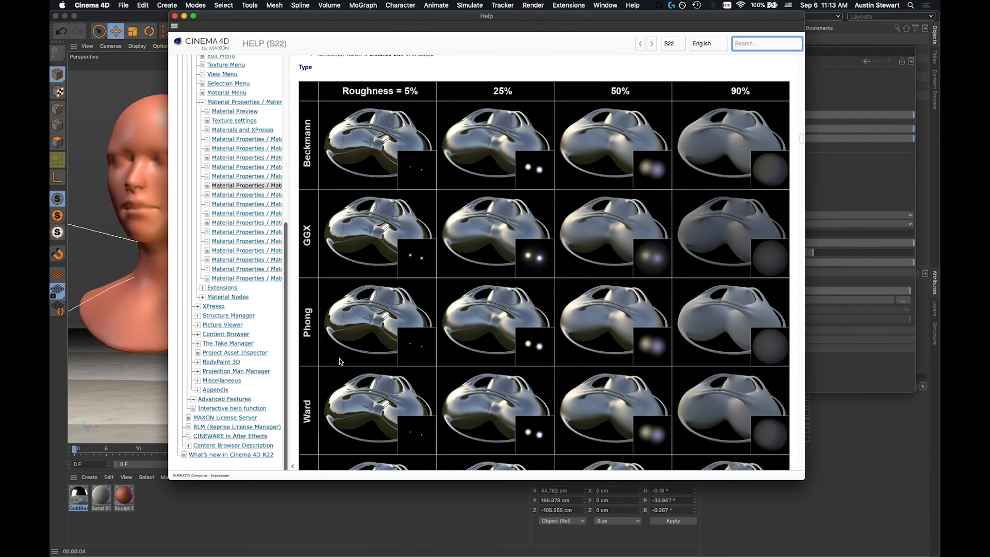
{"action": "scroll", "coordinate": [373, 423], "scroll_direction": "down", "scroll_amount": 2}
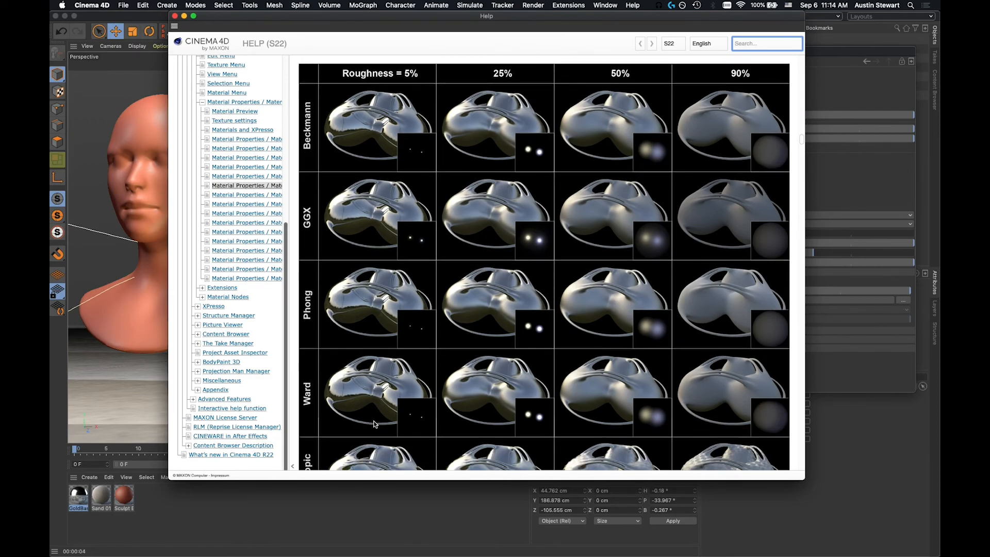
{"action": "scroll", "coordinate": [374, 423], "scroll_direction": "down", "scroll_amount": 3}
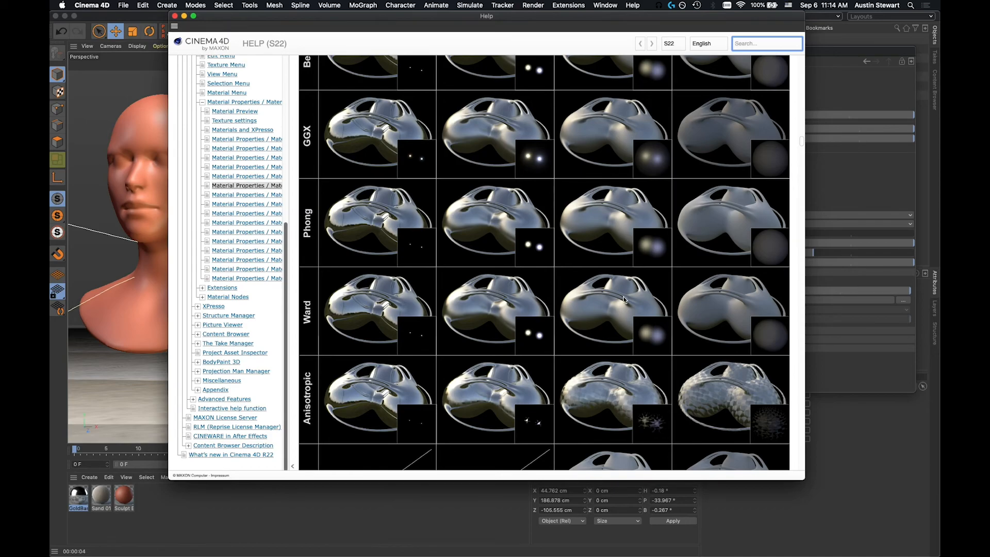
{"action": "scroll", "coordinate": [515, 308], "scroll_direction": "up", "scroll_amount": 3}
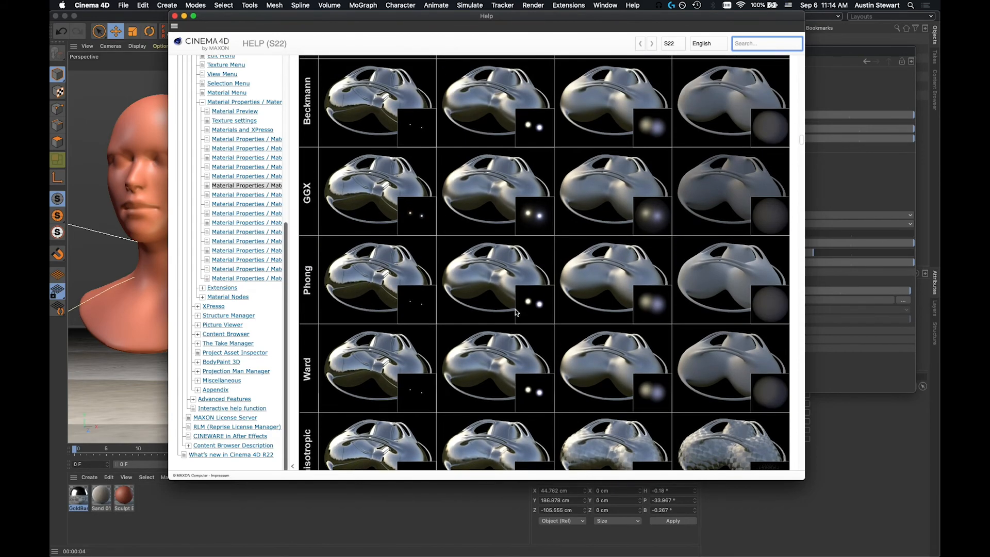
{"action": "scroll", "coordinate": [515, 309], "scroll_direction": "up", "scroll_amount": 1}
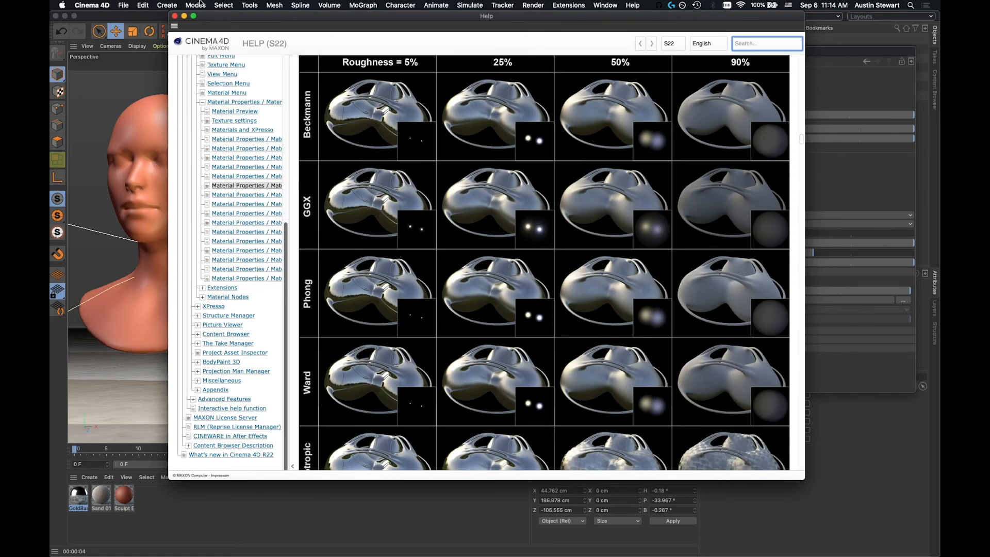
{"action": "left_click", "coordinate": [175, 16]}
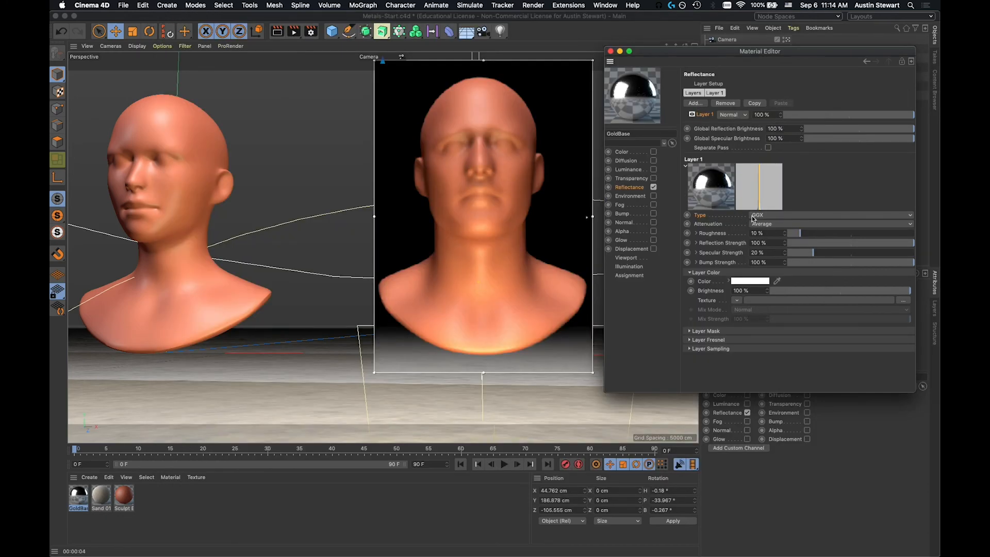
- Change Layer 1's reflectance type to Beckmann and enlarge the Material Editor to make room for more settings
{"action": "left_click", "coordinate": [777, 216]}
{"action": "left_click", "coordinate": [778, 224]}
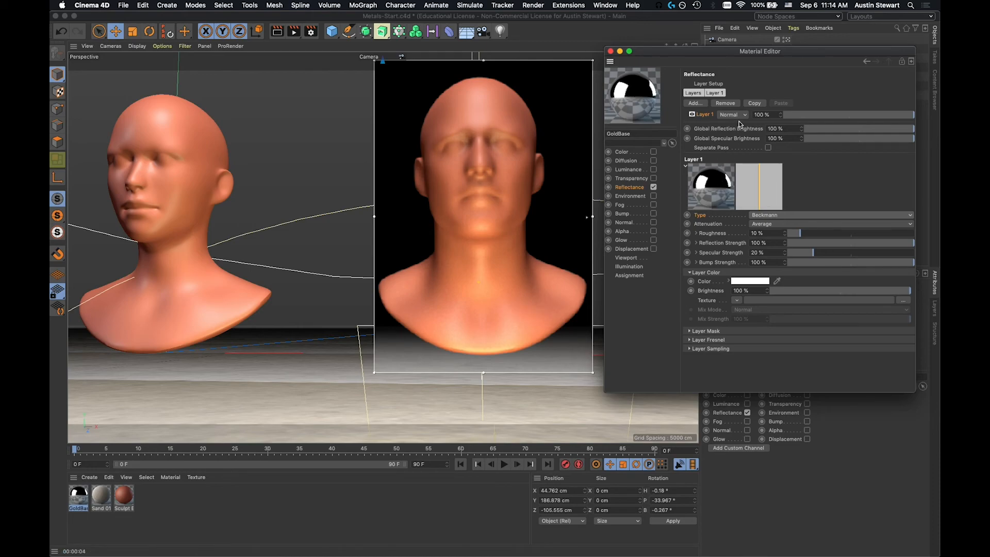
{"action": "left_click_drag", "start_coordinate": [700, 50], "coordinate": [647, 15]}
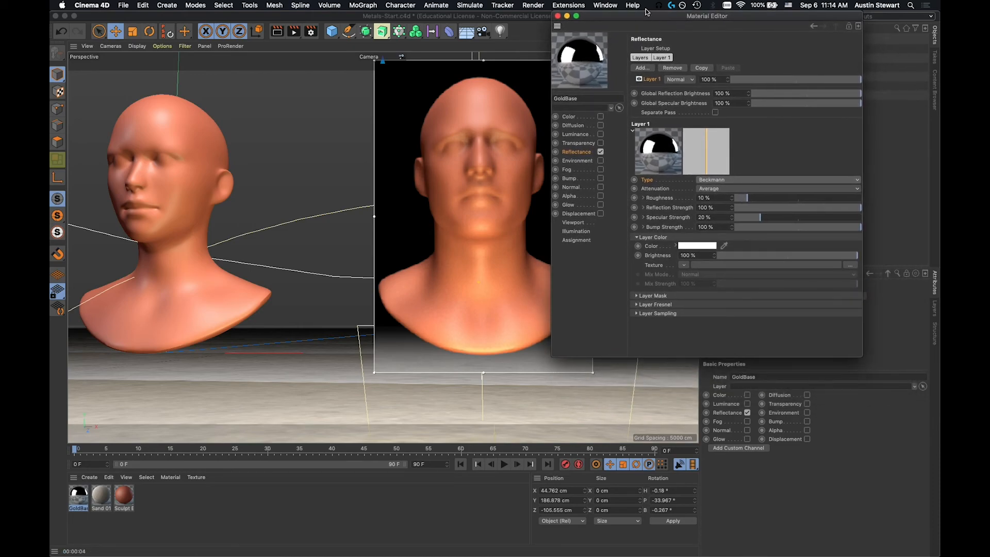
{"action": "left_click_drag", "start_coordinate": [860, 356], "coordinate": [875, 469]}
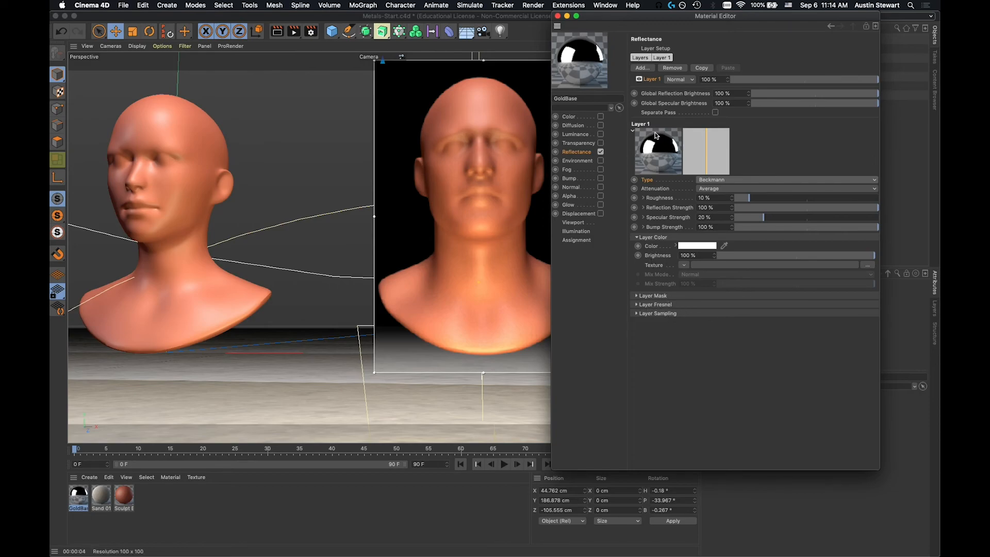
- Set Layer 1's Fresnel to Conductor with the Gold preset
{"action": "left_click", "coordinate": [636, 305]}
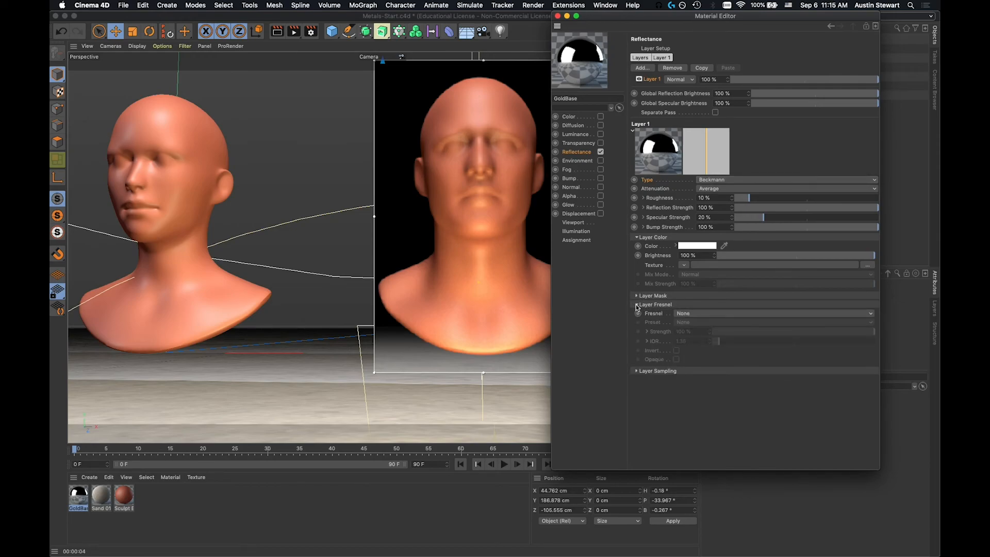
{"action": "left_click", "coordinate": [705, 313]}
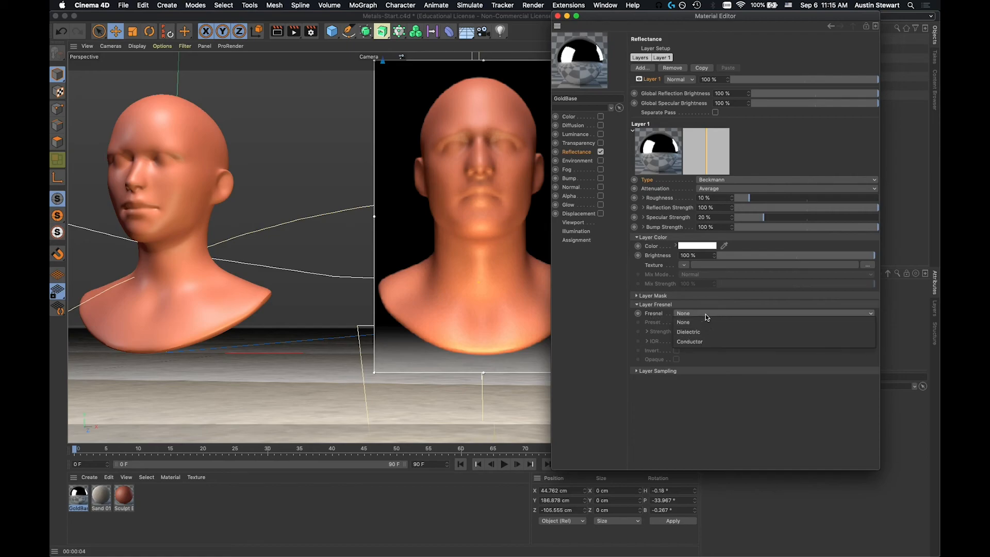
{"action": "left_click", "coordinate": [710, 341]}
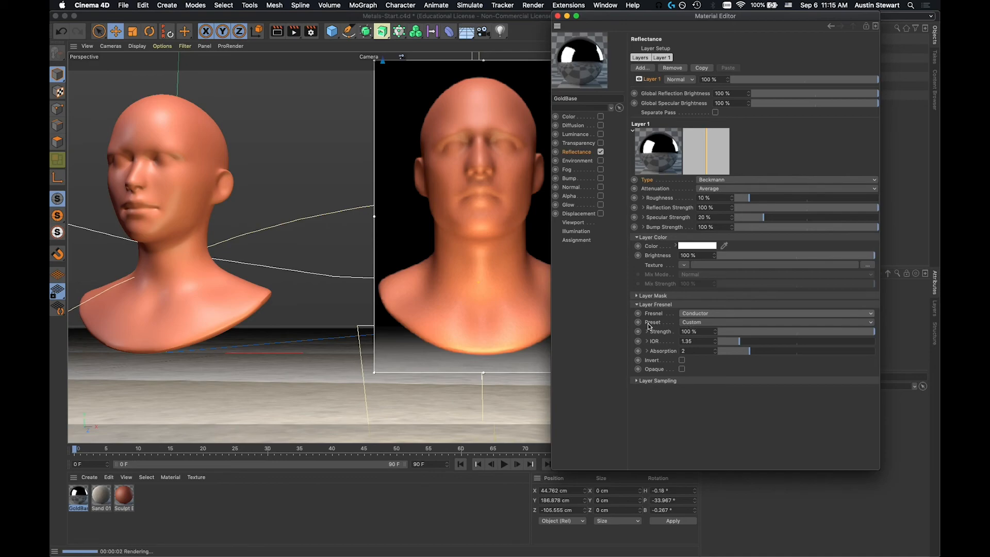
{"action": "left_click", "coordinate": [691, 323]}
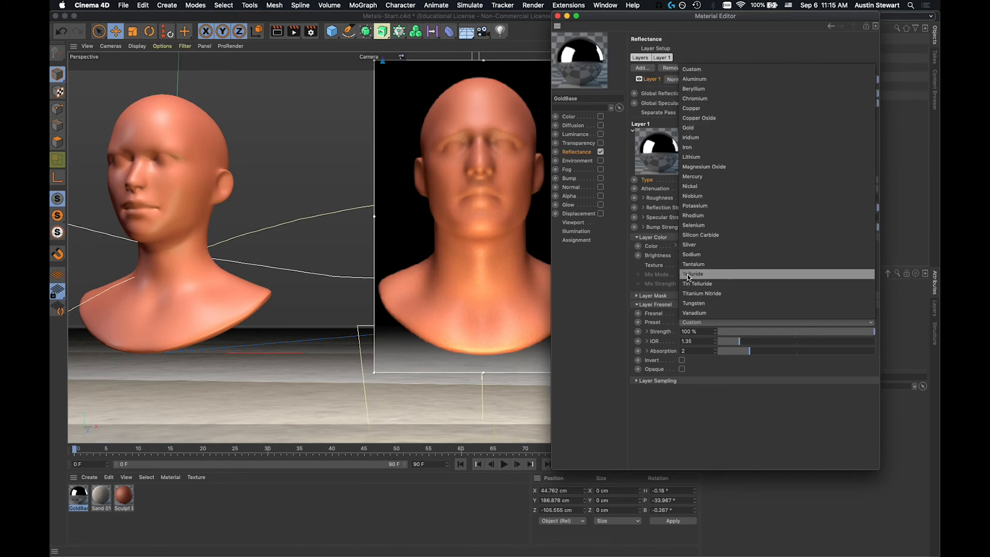
{"action": "left_click", "coordinate": [701, 128]}
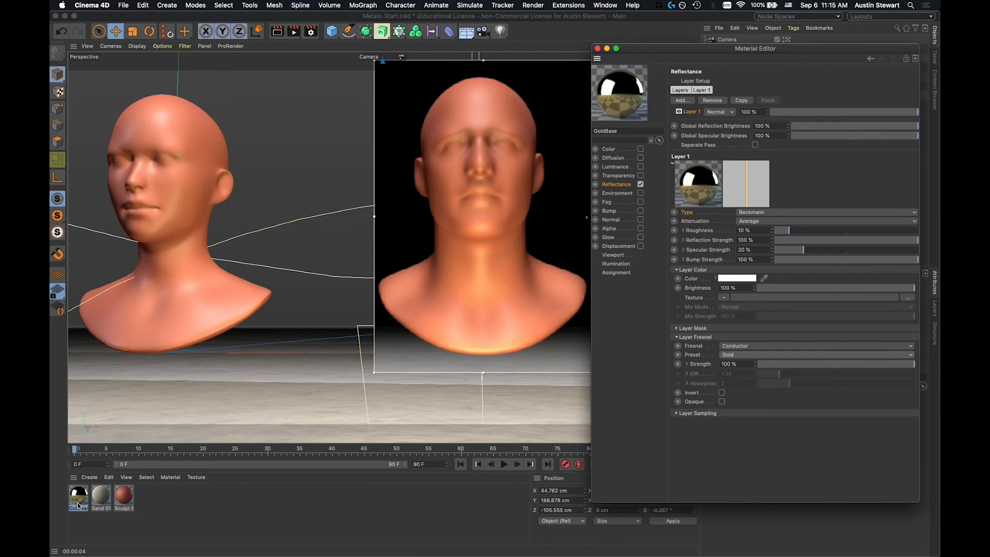
- Apply the GoldBase material to the male bust and move the Material Editor clear of the object list
{"action": "left_click_drag", "start_coordinate": [75, 499], "coordinate": [476, 281]}
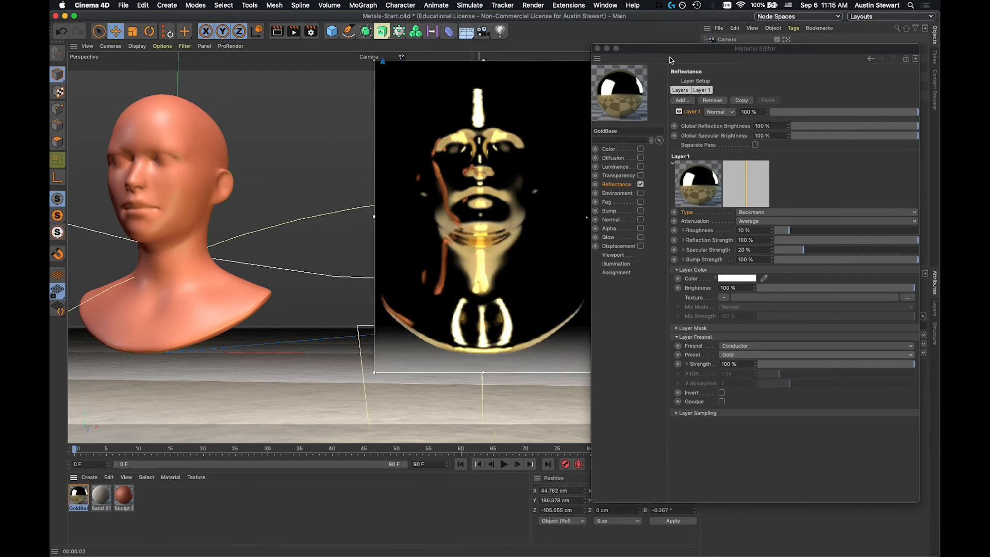
{"action": "left_click_drag", "start_coordinate": [673, 50], "coordinate": [457, 415]}
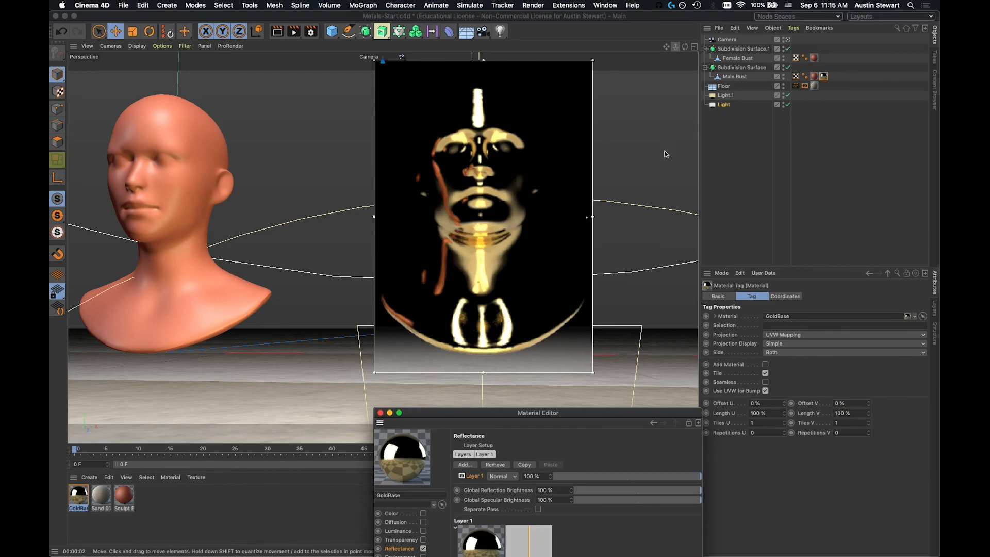
- Delete the Floor object's compositing tag and the tag beside it, keeping only its material tag
{"action": "left_click", "coordinate": [797, 85]}
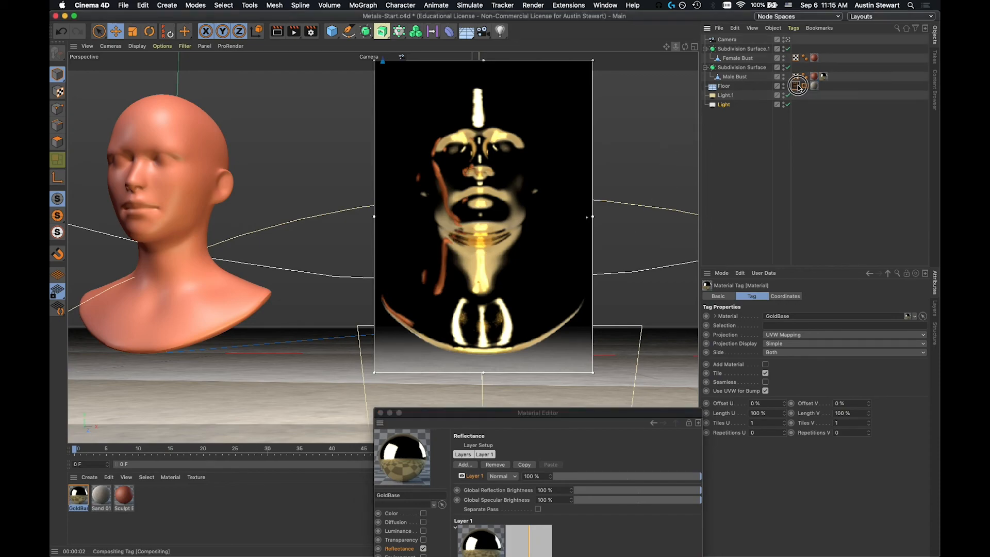
{"action": "left_click", "coordinate": [796, 87]}
{"action": "key", "text": "Delete"}
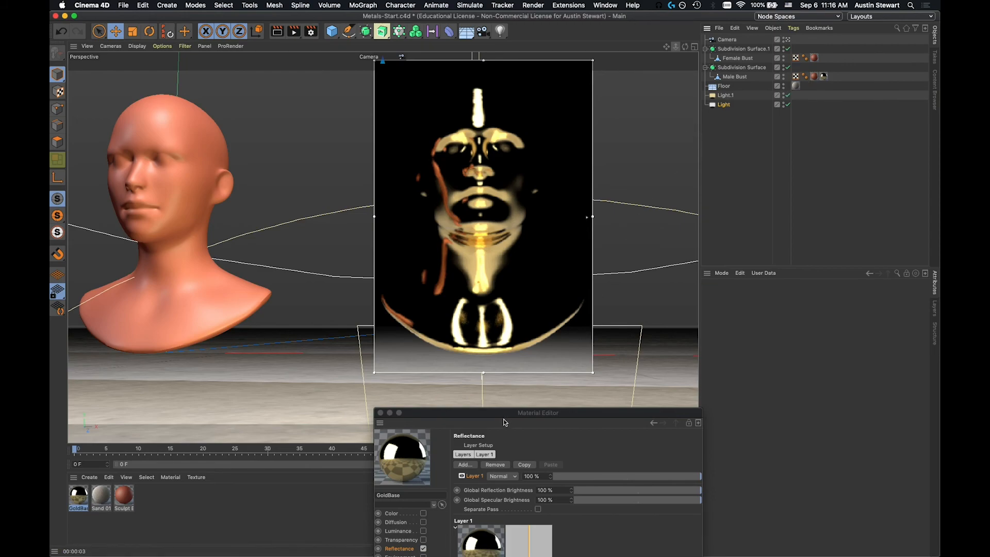
{"action": "left_click_drag", "start_coordinate": [494, 413], "coordinate": [740, 395]}
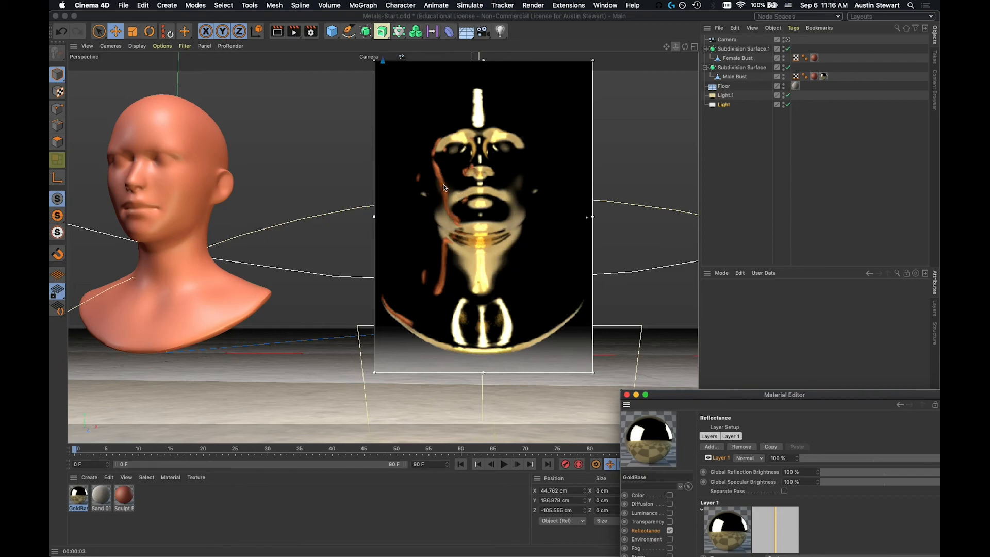
- Switch between Preview and Cinema 4D to compare the Tutankhamun mask reference photo with the gold render
{"action": "key", "text": "super+Tab"}
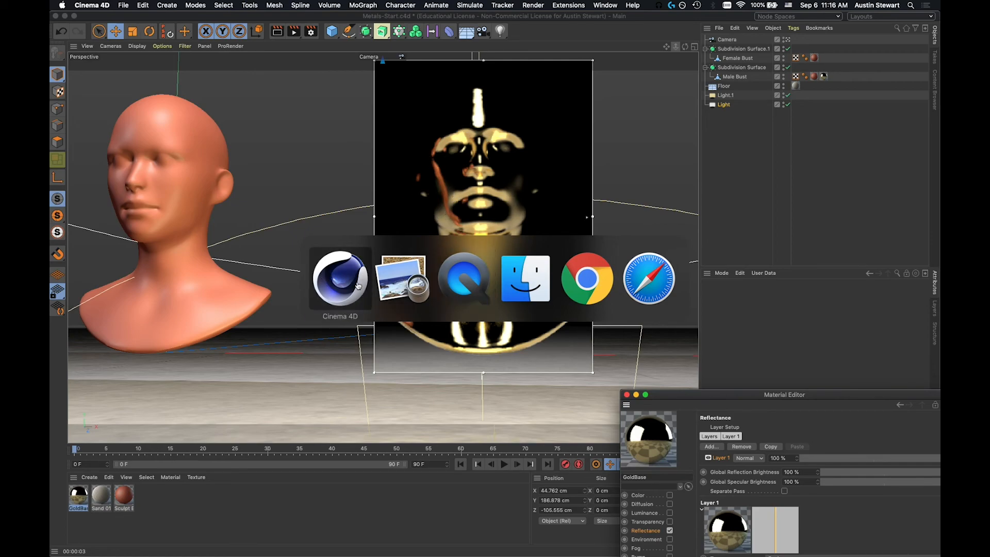
{"action": "left_click", "coordinate": [402, 278]}
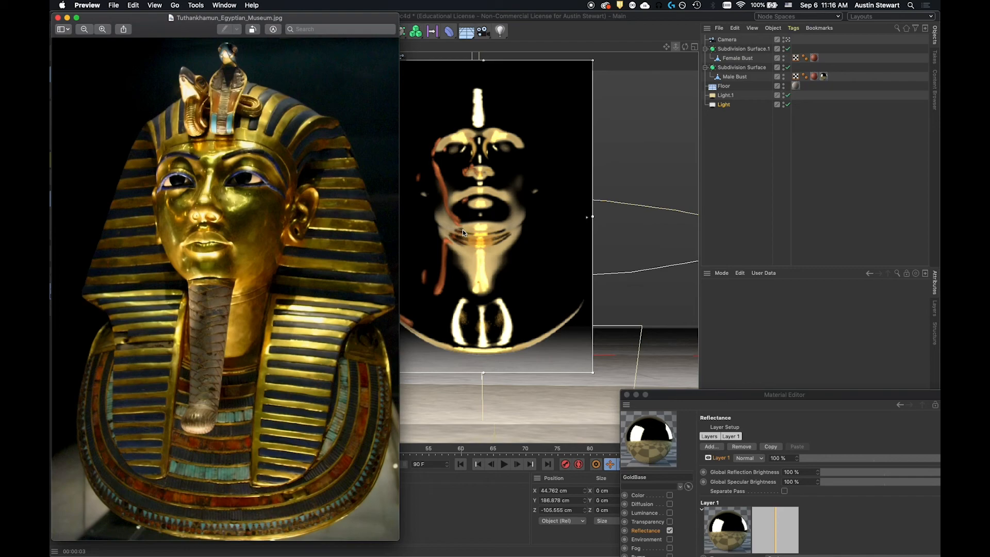
{"action": "key", "text": "super+Tab"}
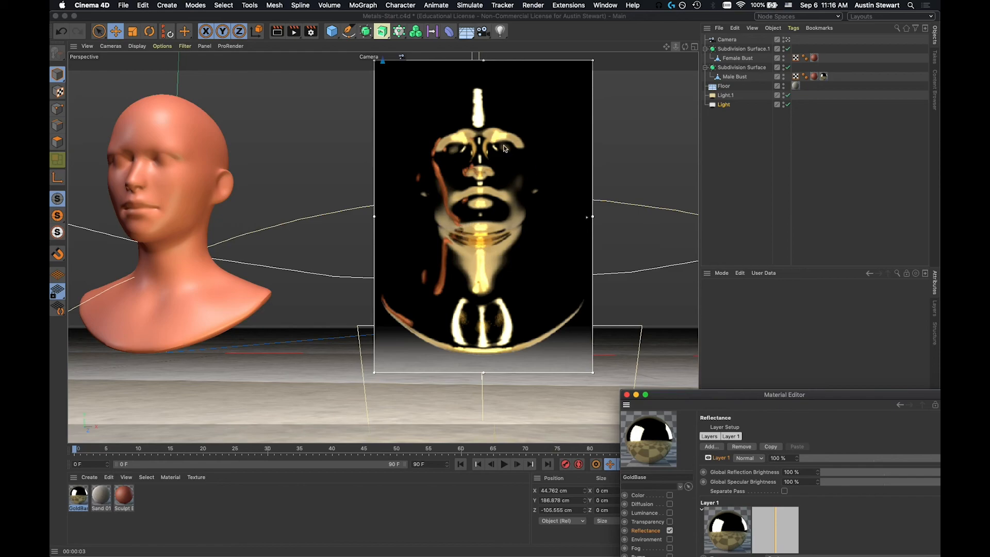
{"action": "key", "text": "super+Tab"}
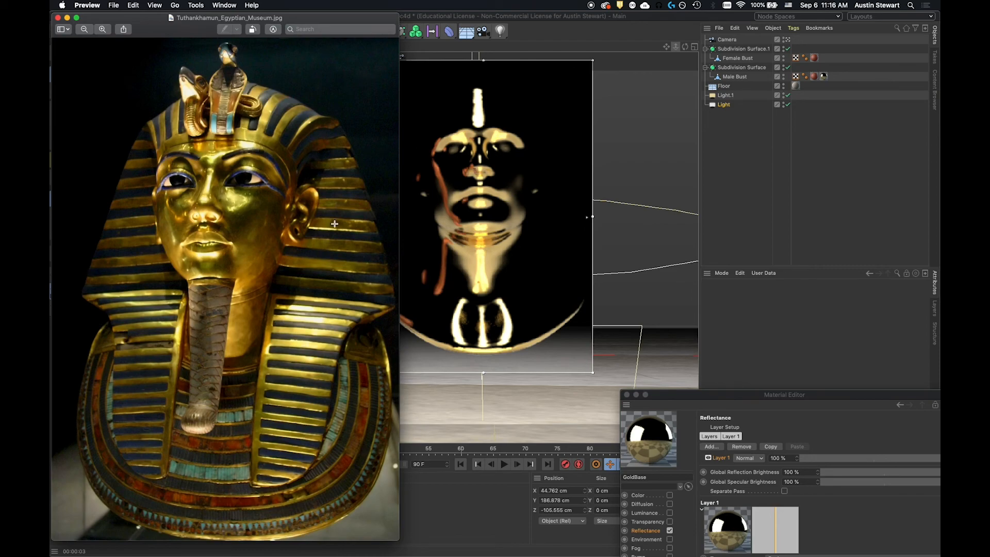
{"action": "key", "text": "super+Tab"}
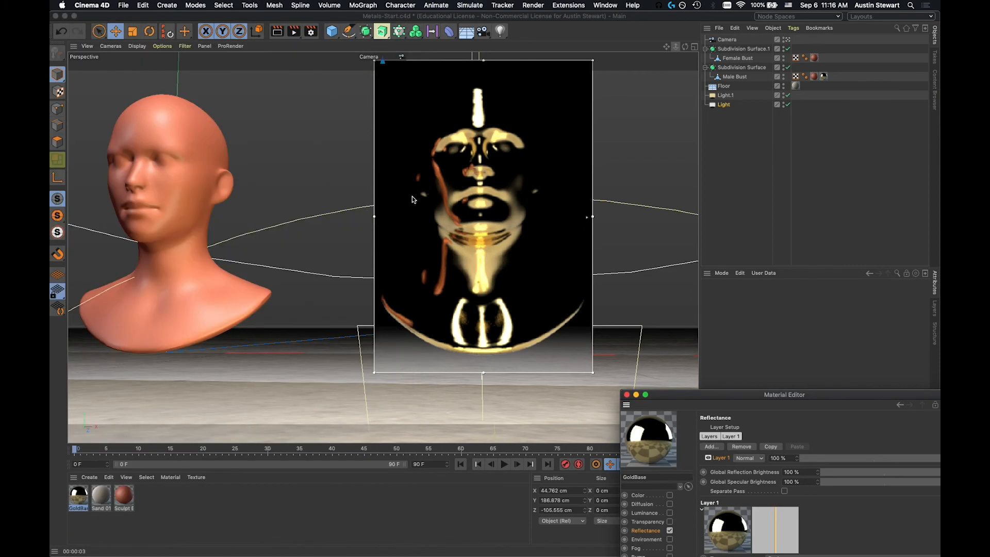
- Orbit to a three-quarter view of the busts and enlarge the Interactive Render Region to cover the gold bust
{"action": "left_click", "coordinate": [472, 166]}
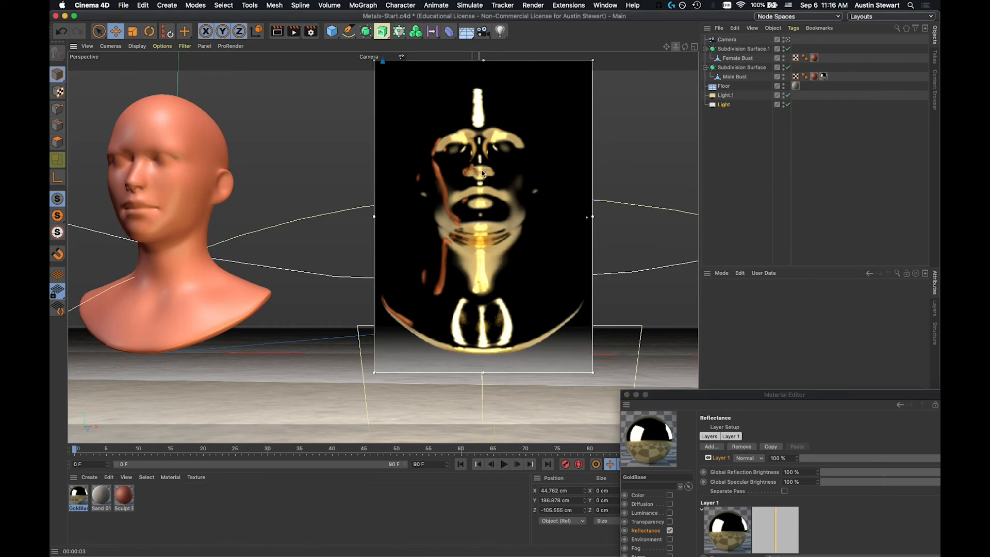
{"action": "mouse_move", "coordinate": [486, 181]}
{"action": "left_mouse_down", "text": "alt"}
{"action": "mouse_move", "coordinate": [458, 178]}
{"action": "mouse_move", "coordinate": [504, 168]}
{"action": "left_mouse_up", "text": "alt"}
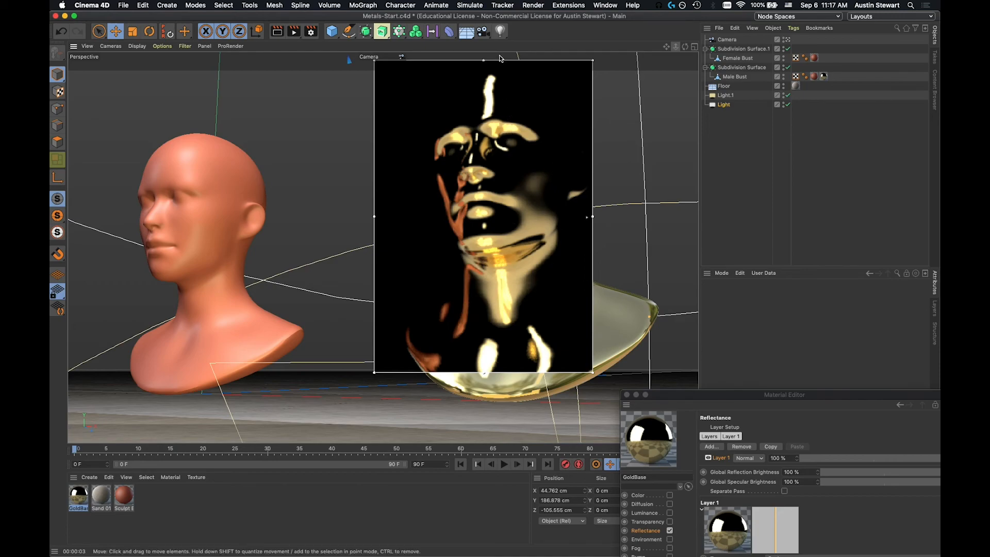
{"action": "left_click_drag", "start_coordinate": [592, 216], "coordinate": [671, 226]}
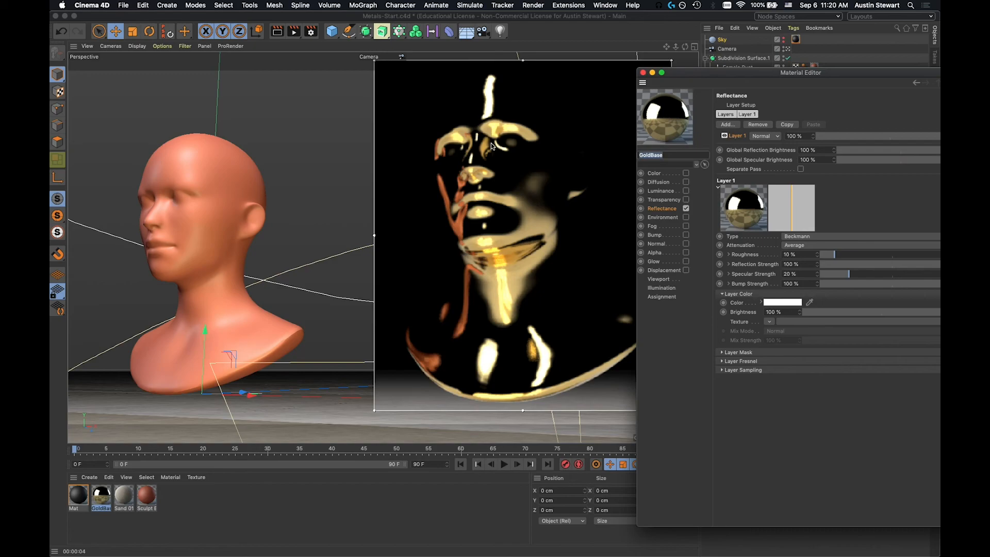
- Review GoldBase's Layer Fresnel settings and try the Opaque option, returning it to off
{"action": "left_click_drag", "start_coordinate": [696, 72], "coordinate": [616, 38]}
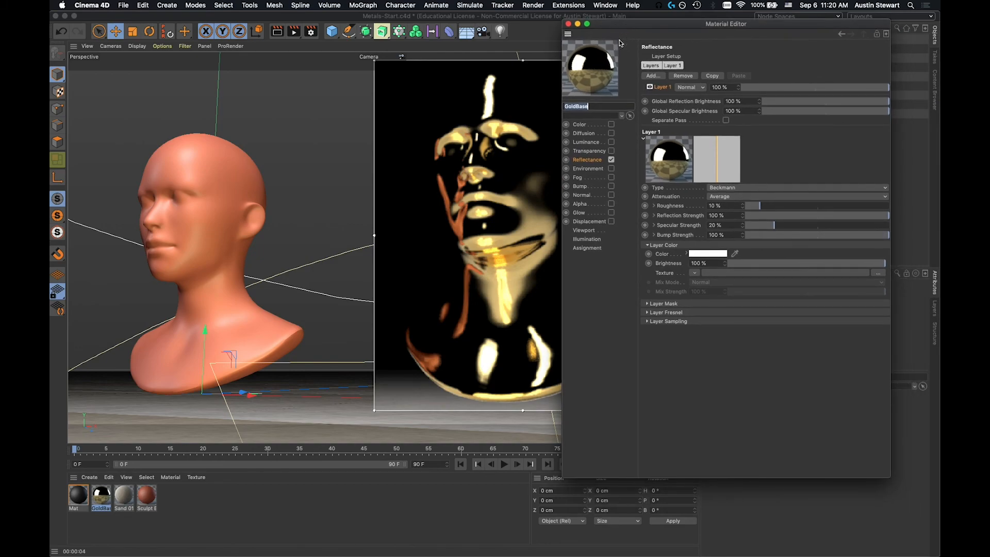
{"action": "left_click_drag", "start_coordinate": [626, 25], "coordinate": [629, 57]}
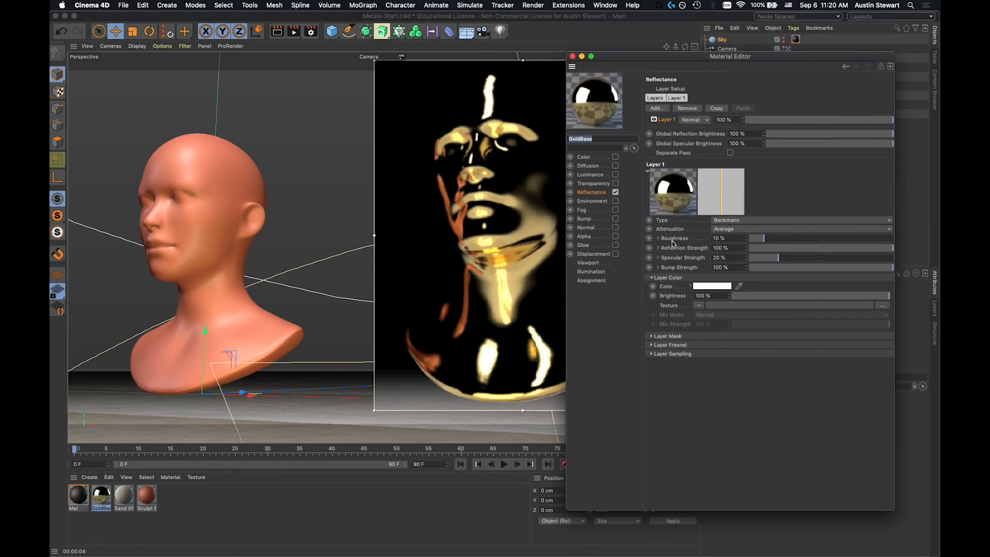
{"action": "left_click", "coordinate": [678, 57]}
{"action": "left_click_drag", "start_coordinate": [678, 56], "coordinate": [685, 37]}
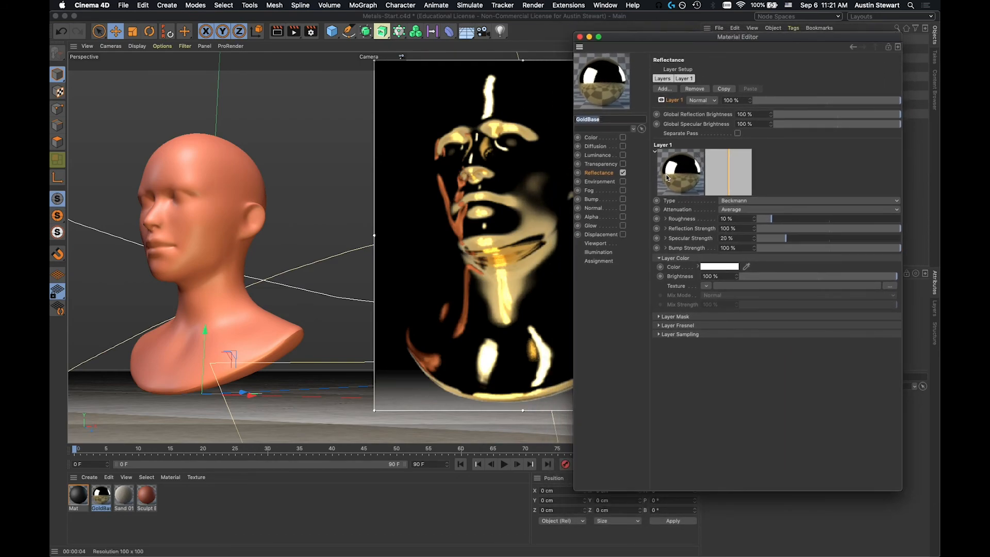
{"action": "left_click", "coordinate": [658, 325]}
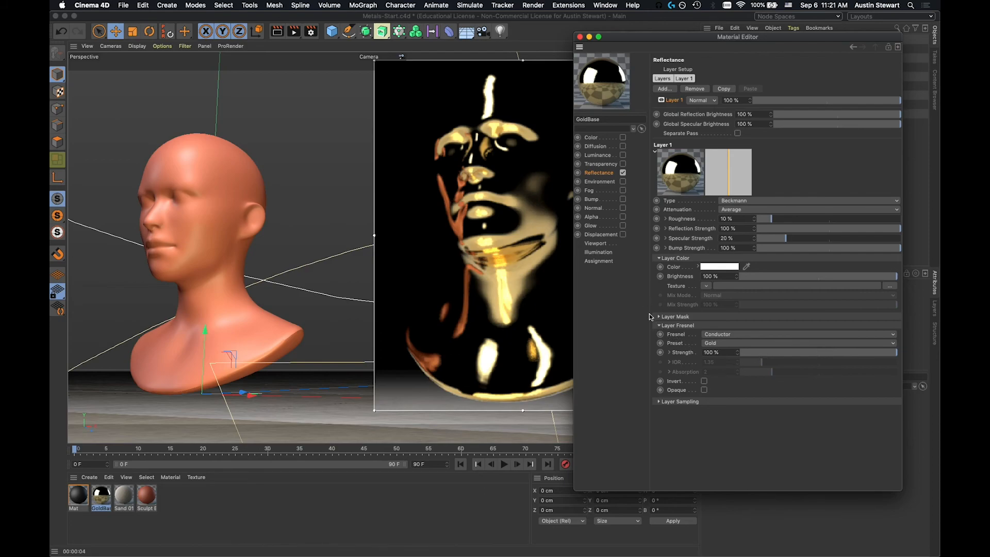
{"action": "left_click", "coordinate": [704, 391]}
{"action": "left_click", "coordinate": [704, 390]}
{"action": "left_click", "coordinate": [659, 325]}
{"action": "left_click", "coordinate": [659, 325]}
- Switch to Preview and examine the gold color of the mask in Tuthankhamun_Egyptian_Museum.jpg beside the material settings
{"action": "key", "text": "super+Tab"}
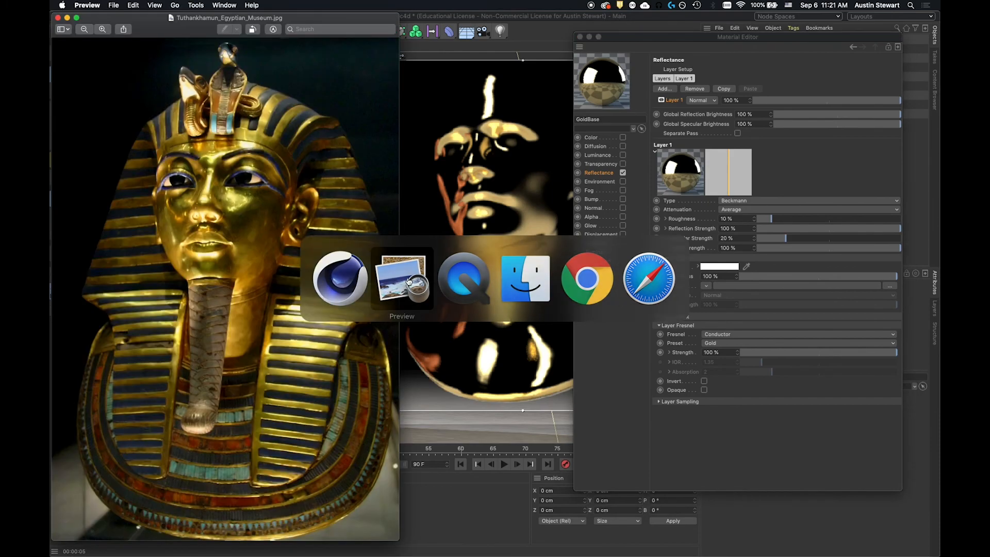
{"action": "left_click", "coordinate": [407, 283]}
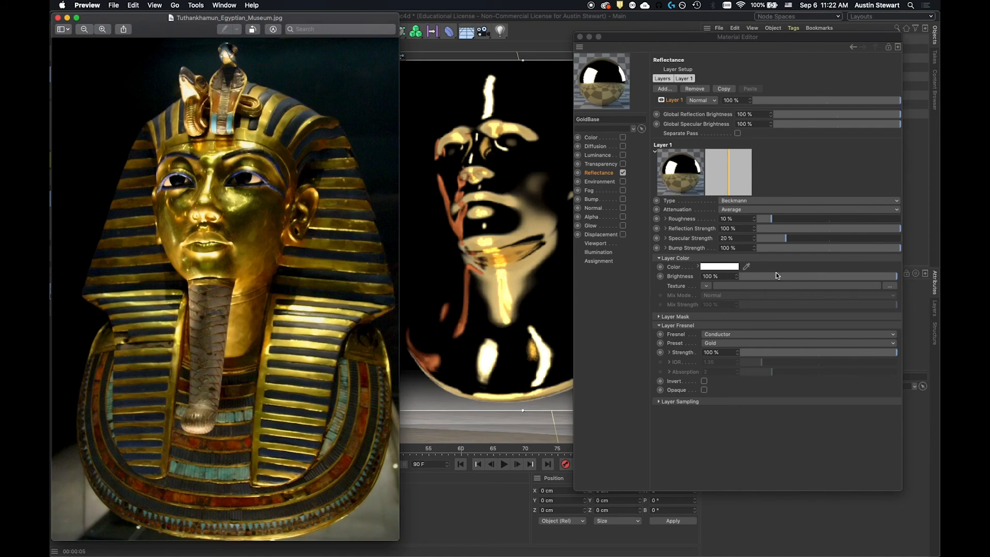
- Set Layer 1's color to a dark brown sampled from the mask photo (H 20.625°, S 96.97%, V 25.882%)
{"action": "left_click", "coordinate": [713, 267]}
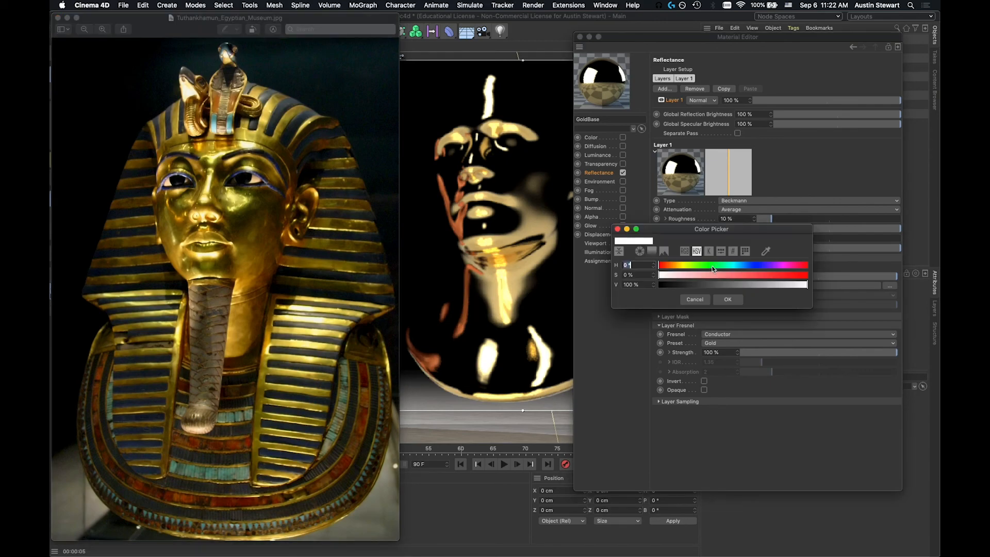
{"action": "left_click", "coordinate": [675, 265]}
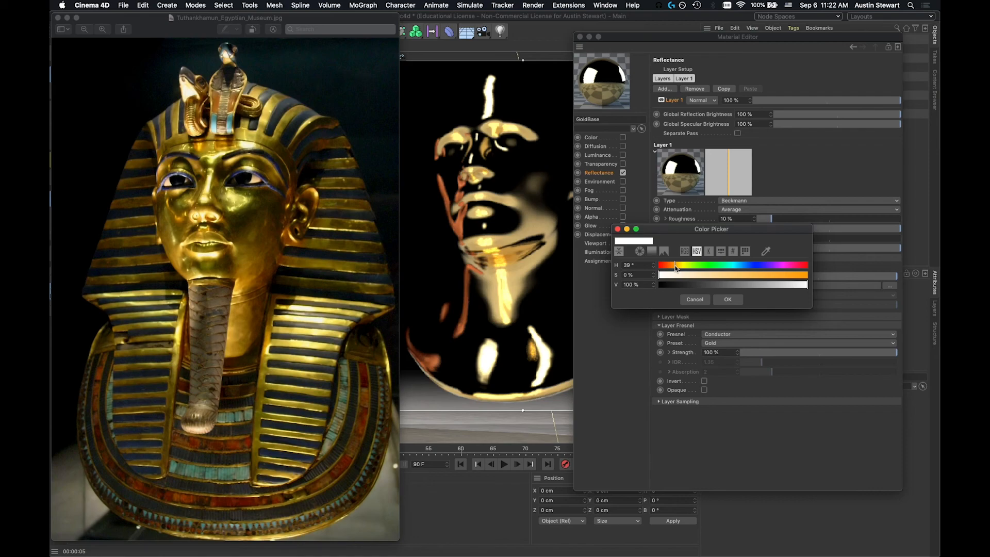
{"action": "left_click", "coordinate": [677, 266]}
{"action": "left_click", "coordinate": [767, 253]}
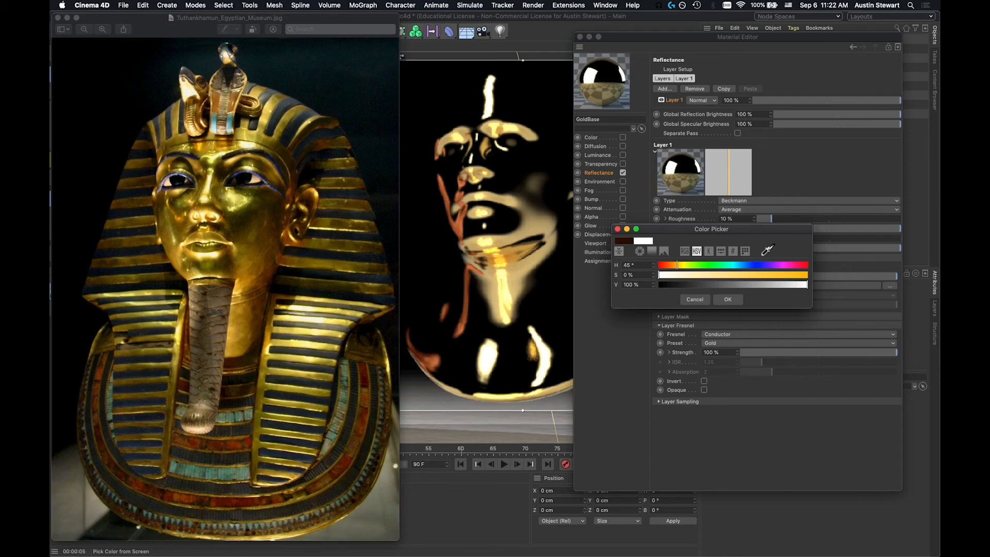
{"action": "left_click", "coordinate": [767, 251]}
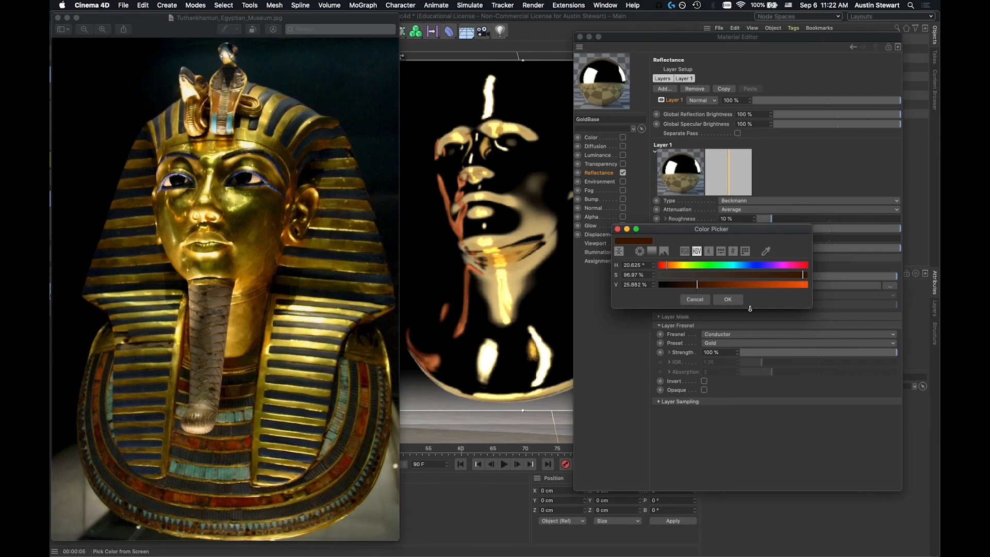
{"action": "left_click", "coordinate": [730, 299]}
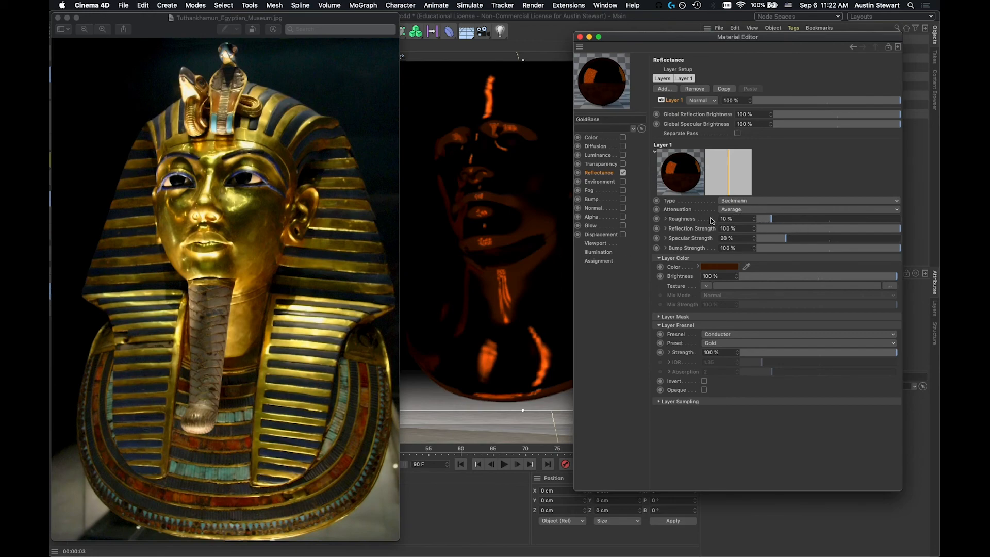
- Set Layer 1's roughness to 83% and specular strength to 50%, and try inverting its Fresnel, returning Invert to off
{"action": "left_click", "coordinate": [876, 219]}
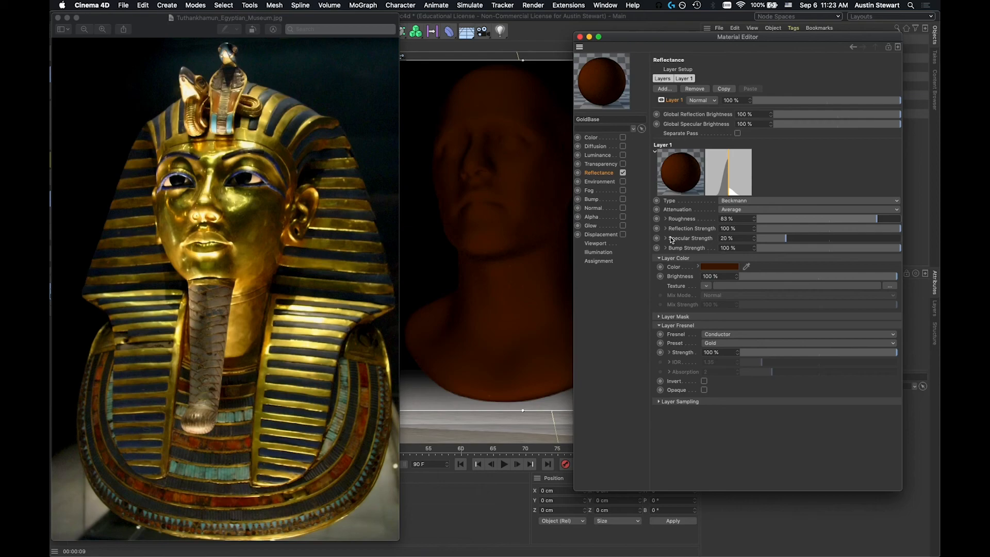
{"action": "left_click", "coordinate": [830, 239]}
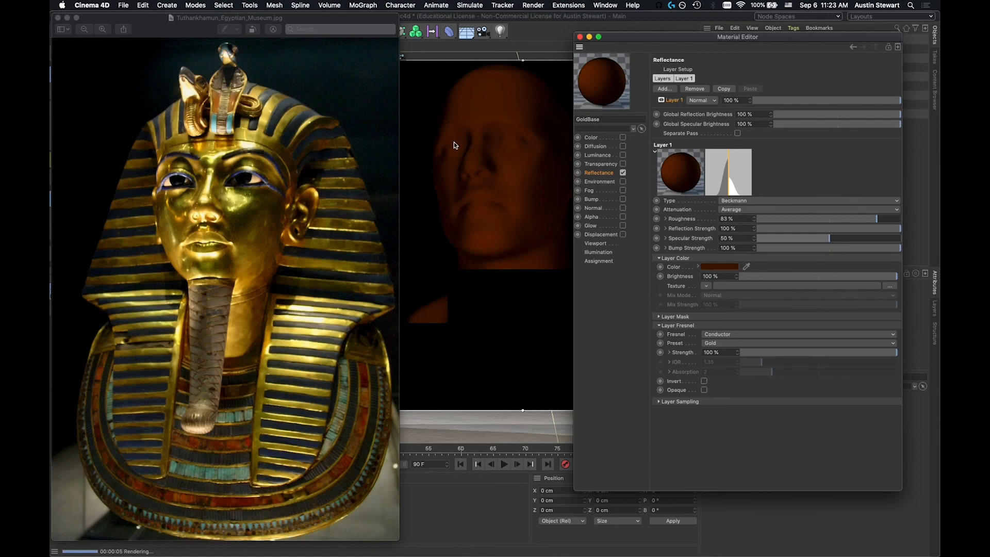
{"action": "left_click", "coordinate": [704, 382]}
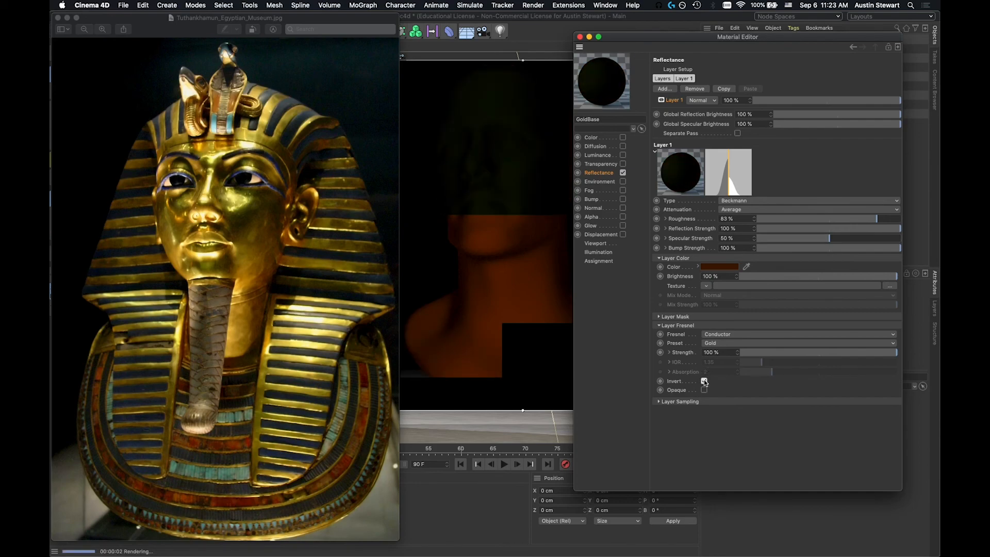
{"action": "left_click", "coordinate": [705, 382]}
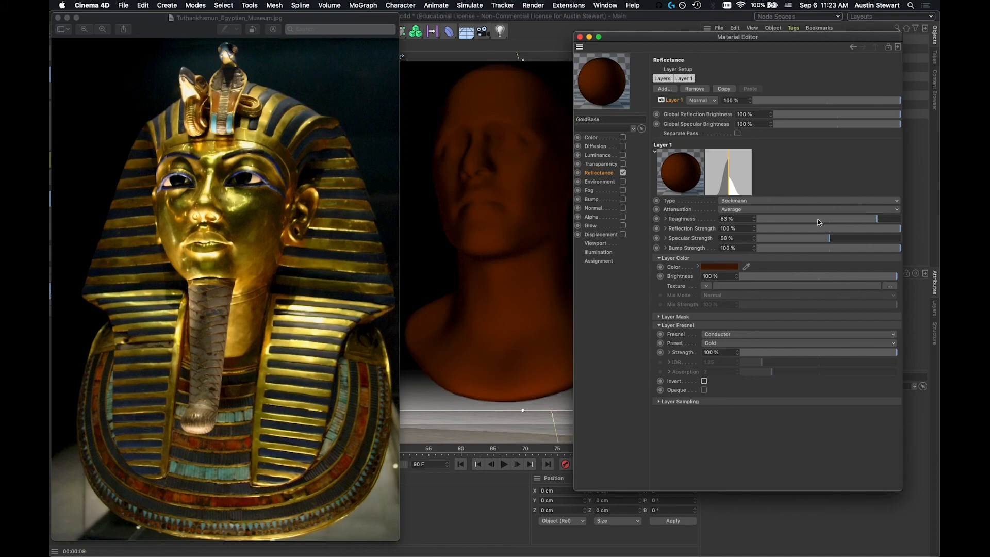
- Reposition the Material Editor to check the whole bust and add a second Beckmann reflectance layer to GoldBase
{"action": "left_click_drag", "start_coordinate": [727, 36], "coordinate": [807, 35]}
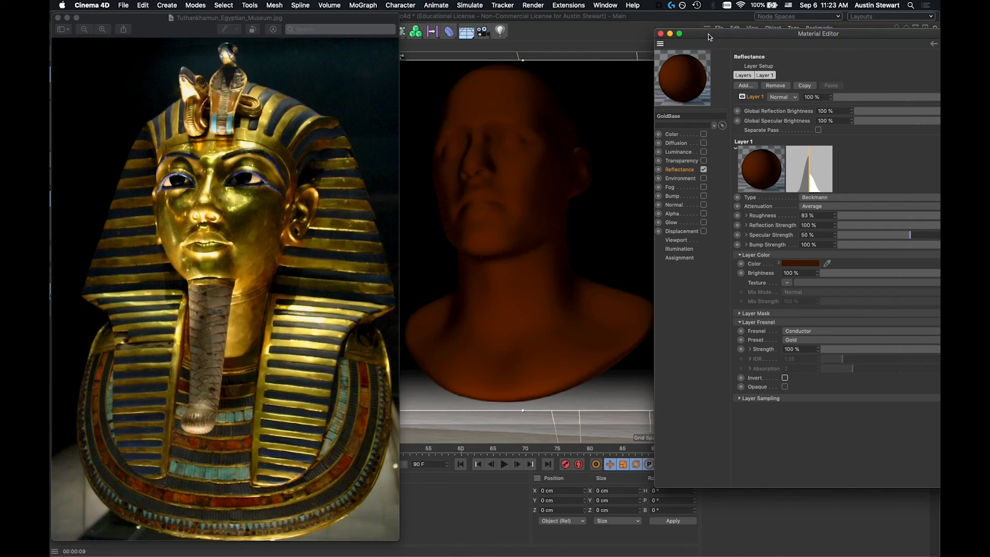
{"action": "left_click_drag", "start_coordinate": [708, 35], "coordinate": [633, 27]}
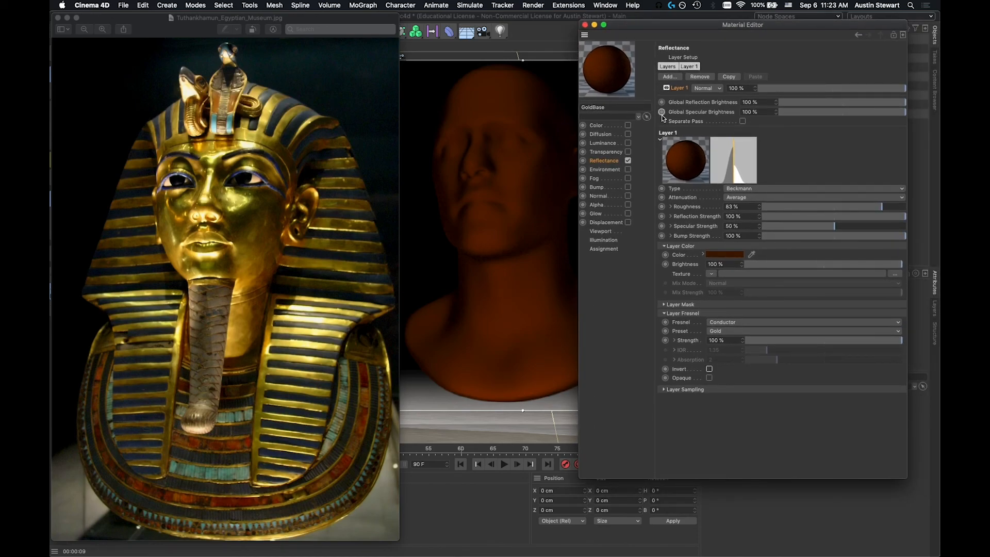
{"action": "left_click", "coordinate": [669, 77]}
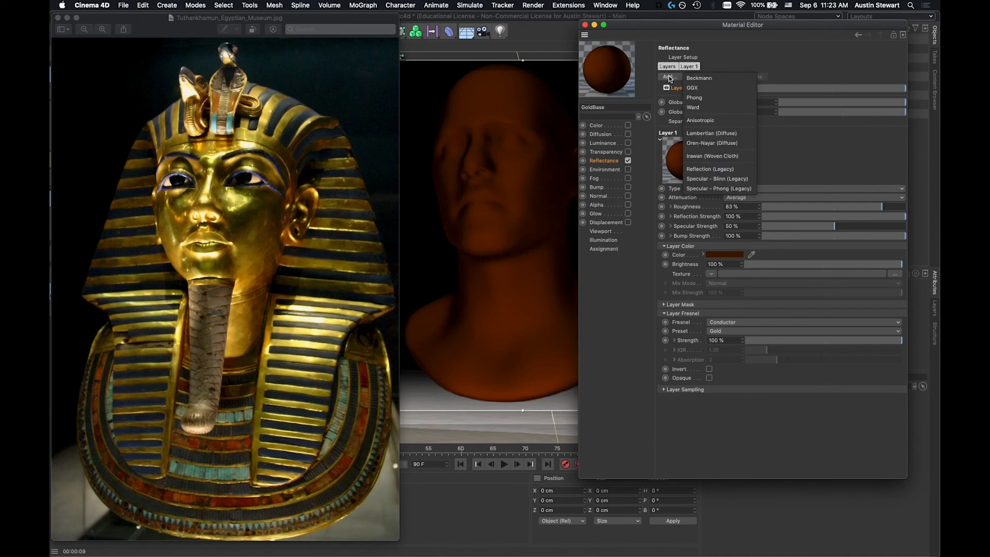
{"action": "left_click", "coordinate": [704, 78]}
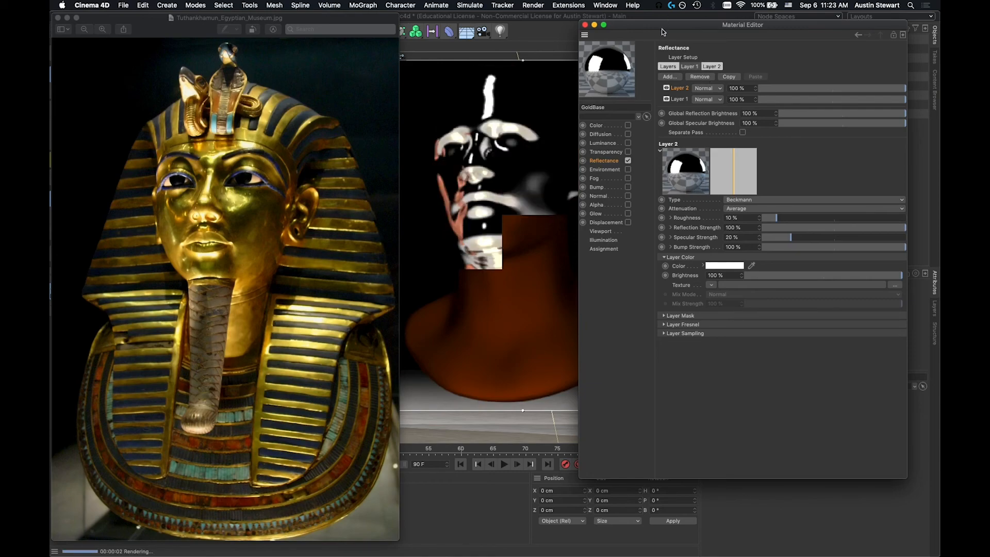
- Set Layer 2's Fresnel to Conductor with the Gold preset
{"action": "left_click_drag", "start_coordinate": [661, 29], "coordinate": [681, 27]}
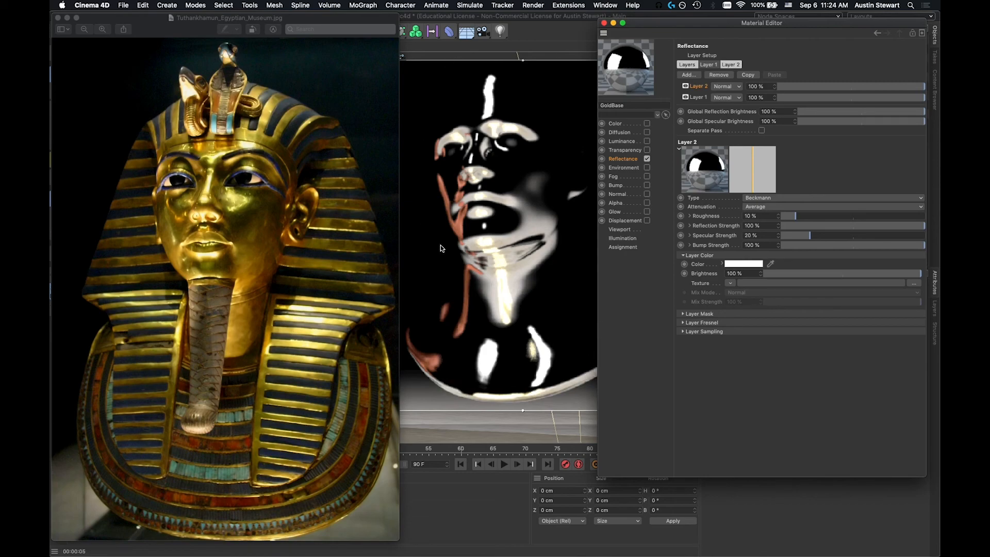
{"action": "left_click", "coordinate": [682, 323]}
{"action": "left_click", "coordinate": [747, 332]}
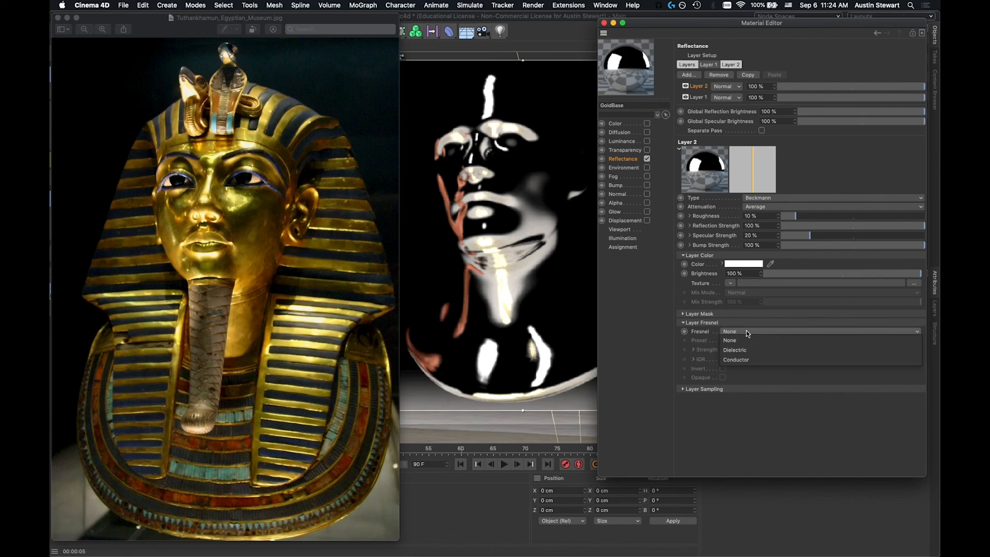
{"action": "left_click", "coordinate": [749, 359]}
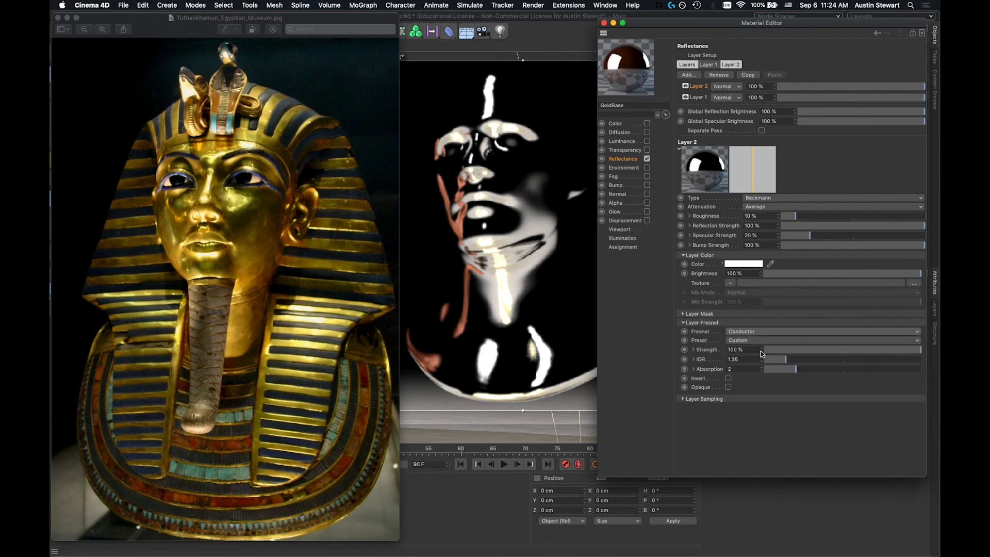
{"action": "left_click", "coordinate": [747, 340]}
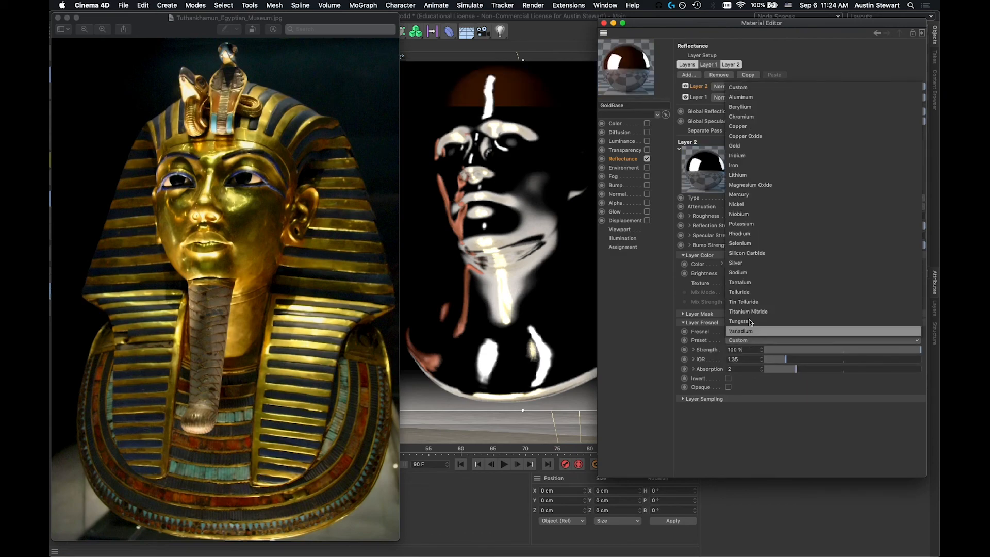
{"action": "left_click", "coordinate": [750, 146]}
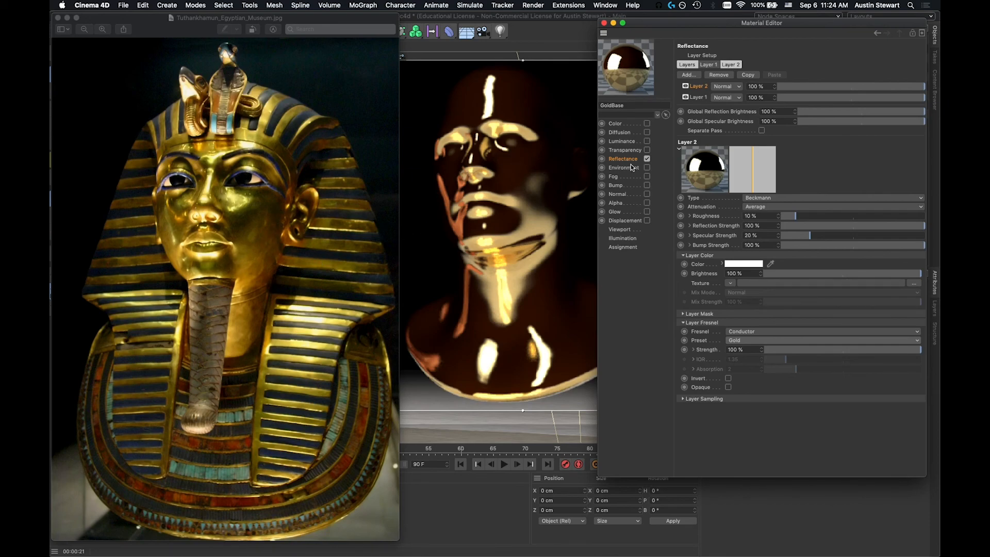
- Set Layer 2's roughness to 38% and move the Material Editor clear of the rendered bust
{"action": "left_click", "coordinate": [853, 217]}
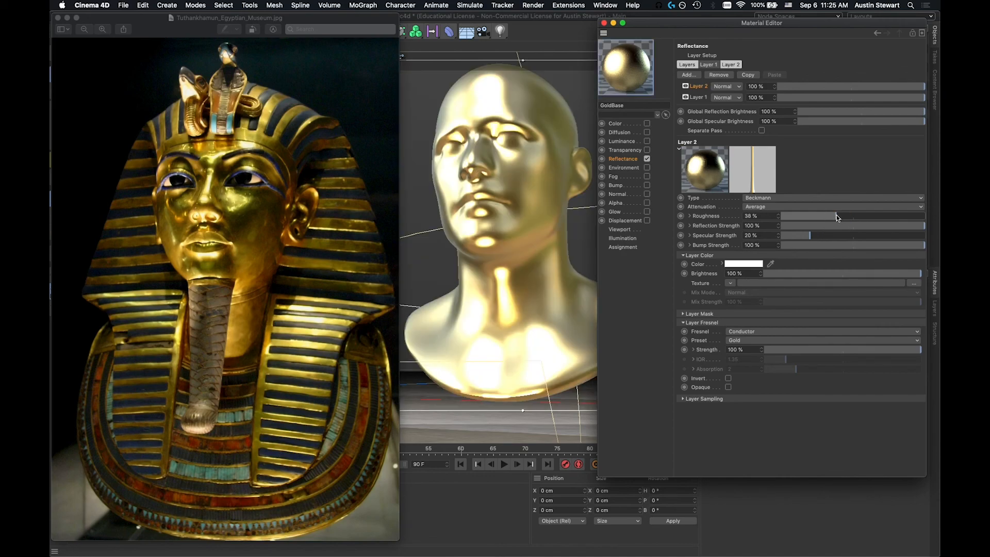
{"action": "left_click", "coordinate": [836, 216]}
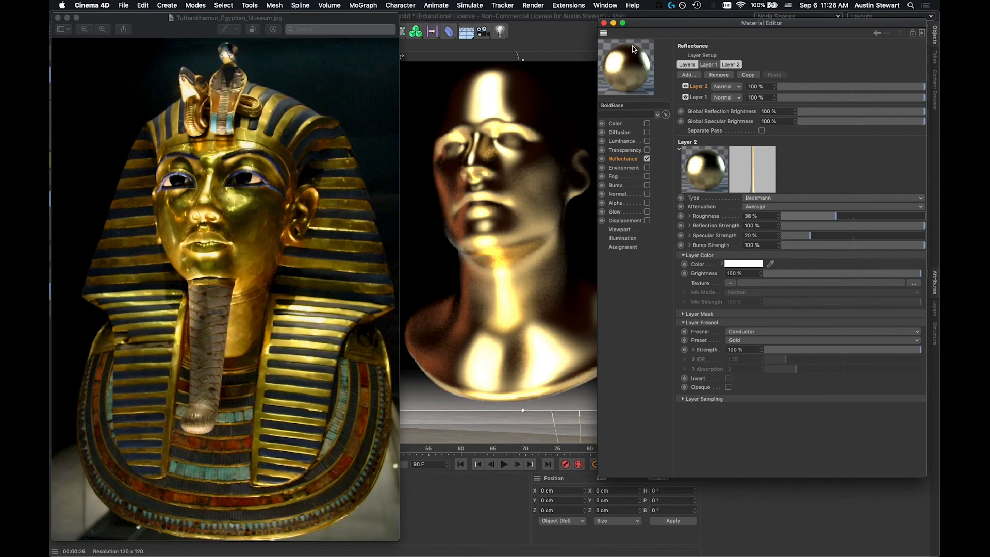
{"action": "left_click_drag", "start_coordinate": [654, 24], "coordinate": [712, 20]}
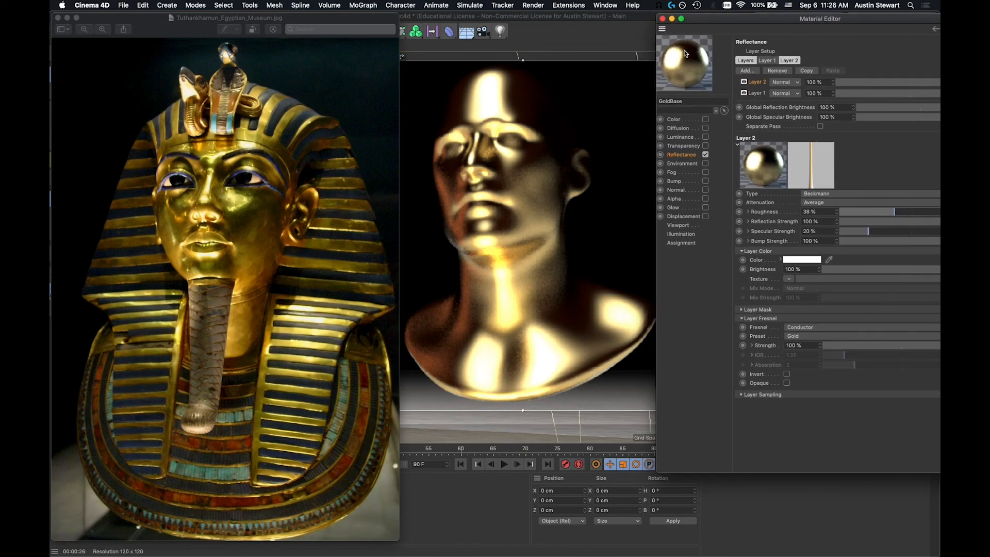
{"action": "left_click_drag", "start_coordinate": [704, 20], "coordinate": [735, 21]}
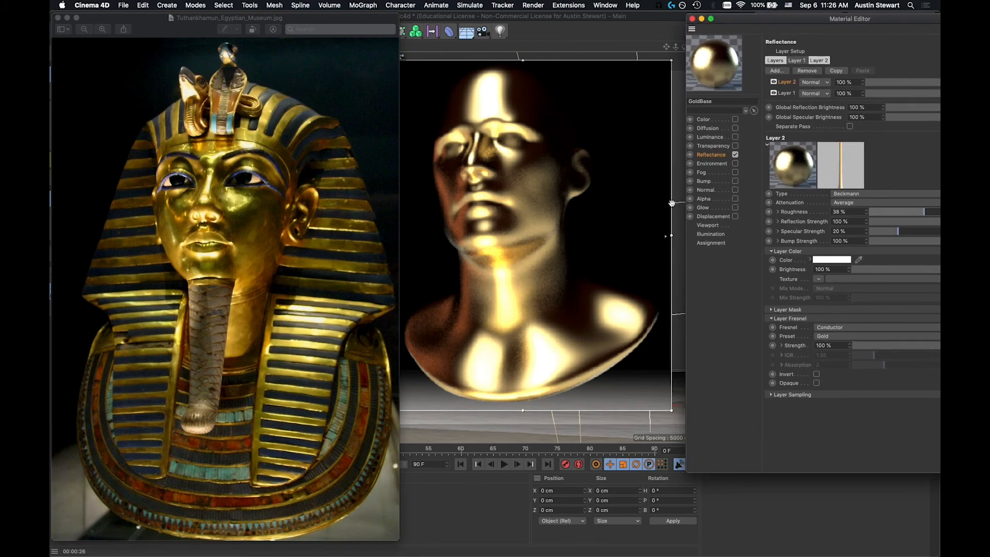
- Lower the Interactive Render Region's quality and shrink the region to frame only the gold bust's head and neck
{"action": "left_click", "coordinate": [662, 267]}
{"action": "left_click_drag", "start_coordinate": [662, 267], "coordinate": [661, 272]}
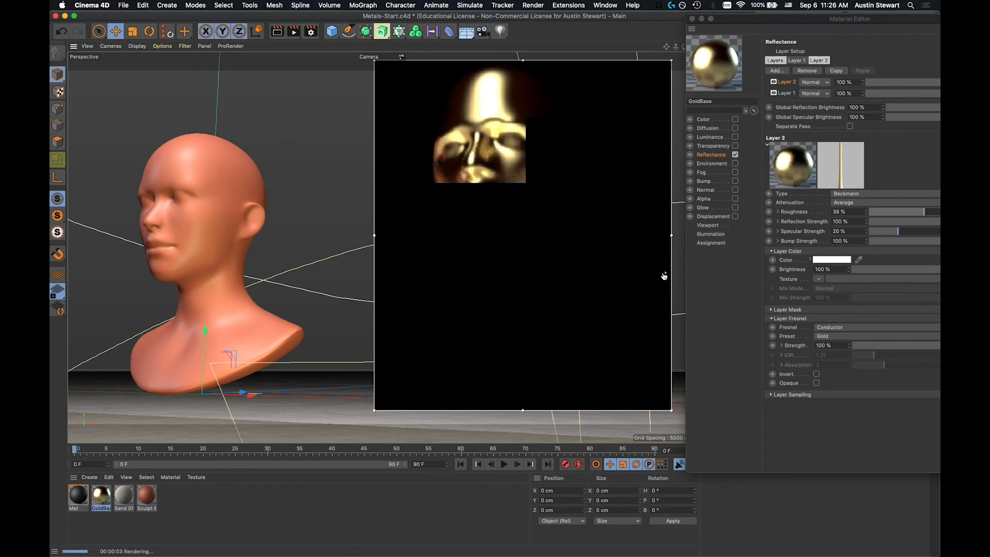
{"action": "left_click_drag", "start_coordinate": [664, 276], "coordinate": [665, 312]}
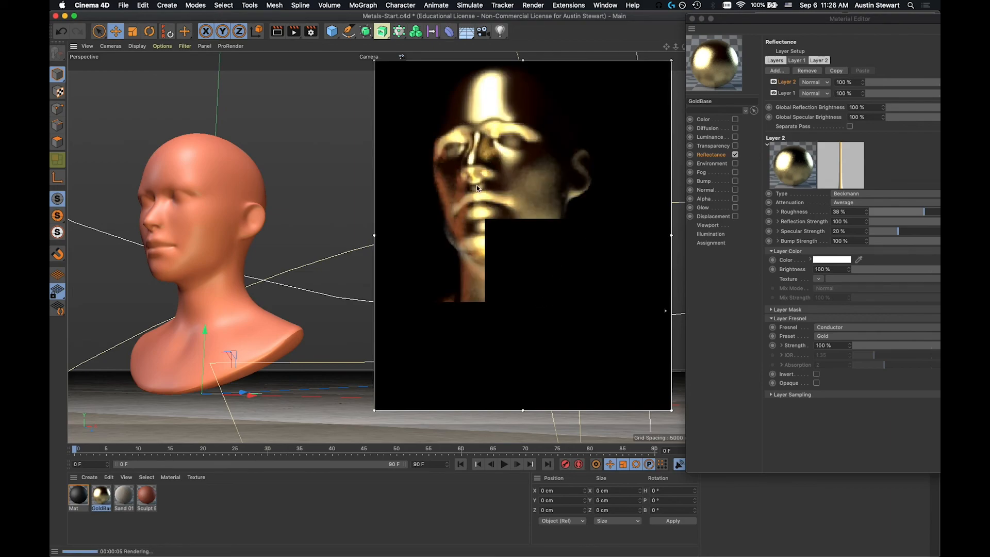
{"action": "left_click_drag", "start_coordinate": [671, 235], "coordinate": [603, 235]}
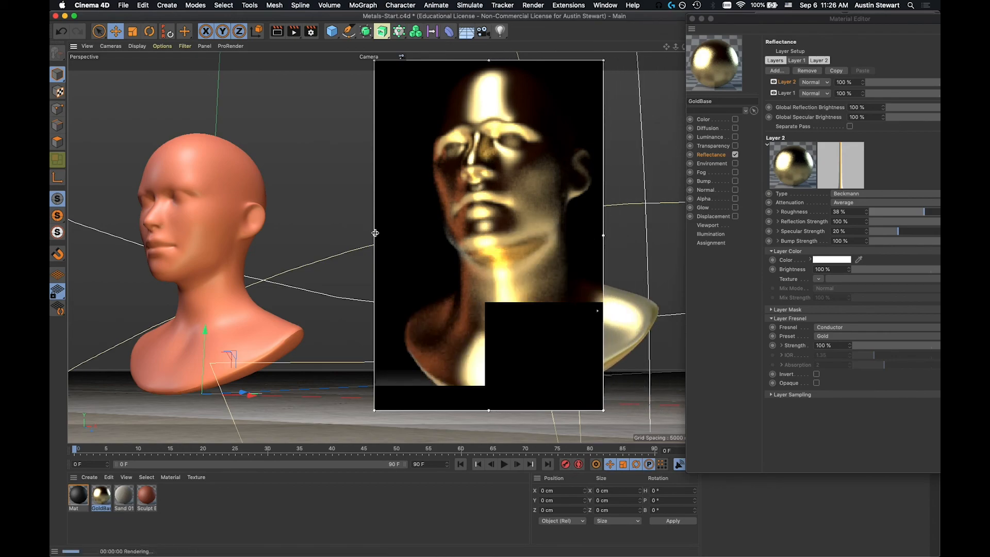
{"action": "left_click_drag", "start_coordinate": [374, 235], "coordinate": [426, 235]}
{"action": "left_click_drag", "start_coordinate": [508, 411], "coordinate": [511, 298]}
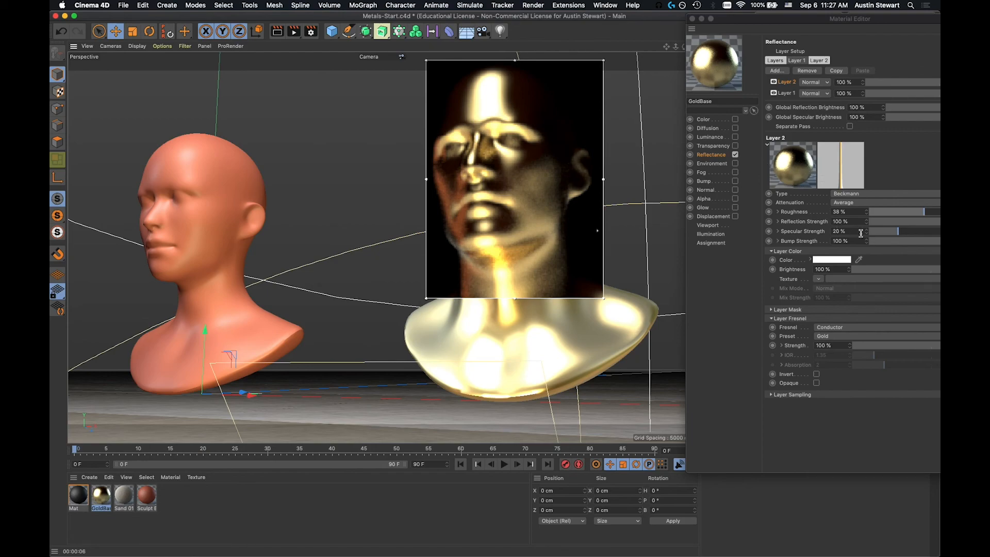
- Move the Material Editor back beside the render and switch to Preview to show the mask reference photo
{"action": "left_click_drag", "start_coordinate": [805, 19], "coordinate": [698, 16]}
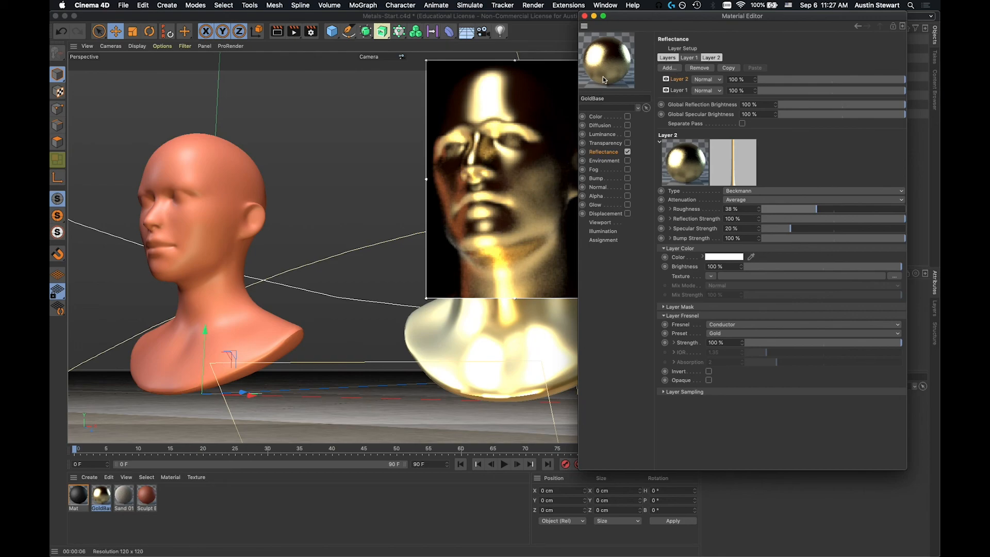
{"action": "key", "text": "super+Tab"}
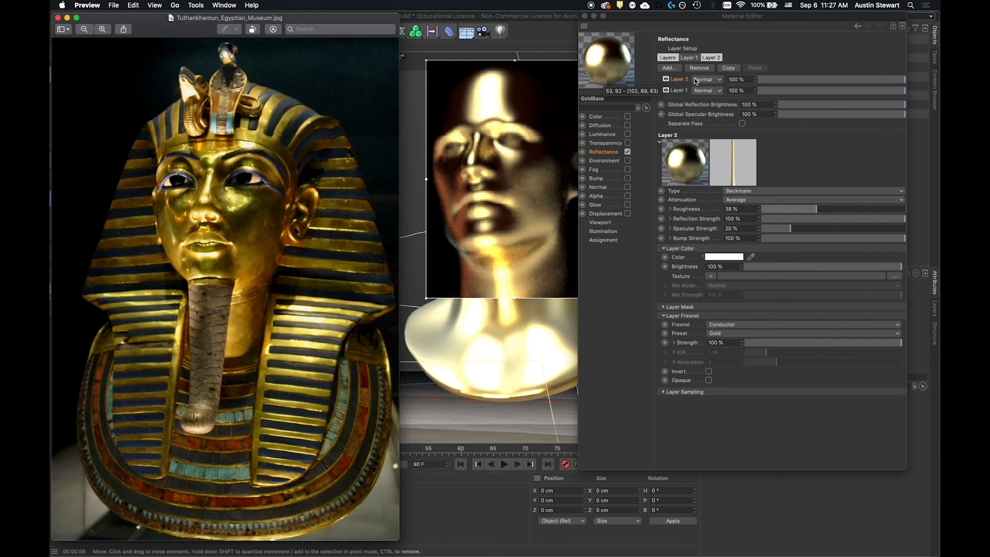
- Try copying and pasting Layer 2 as an additional reflectance layer, compare the two, and remove the duplicate
{"action": "left_click", "coordinate": [726, 67]}
{"action": "left_click", "coordinate": [759, 67]}
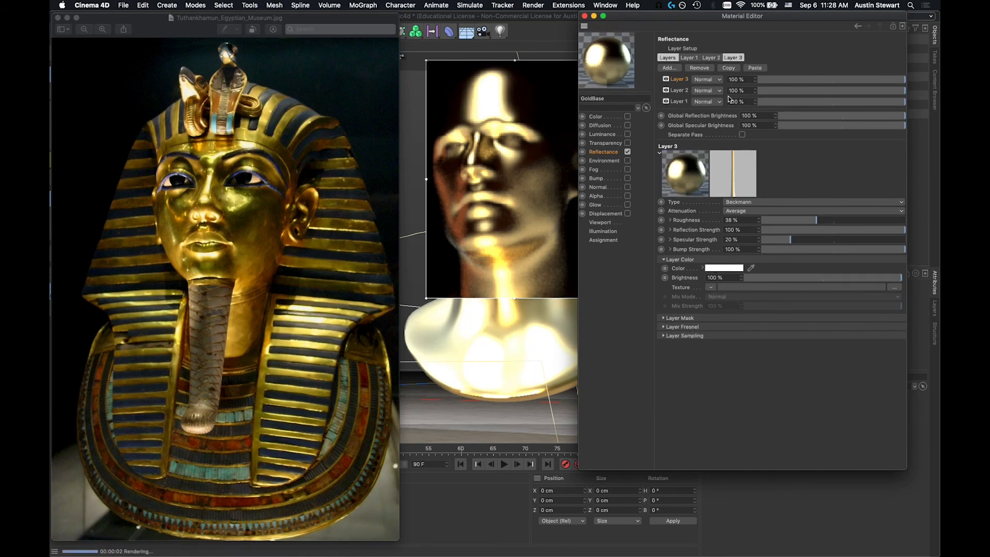
{"action": "left_click", "coordinate": [679, 91]}
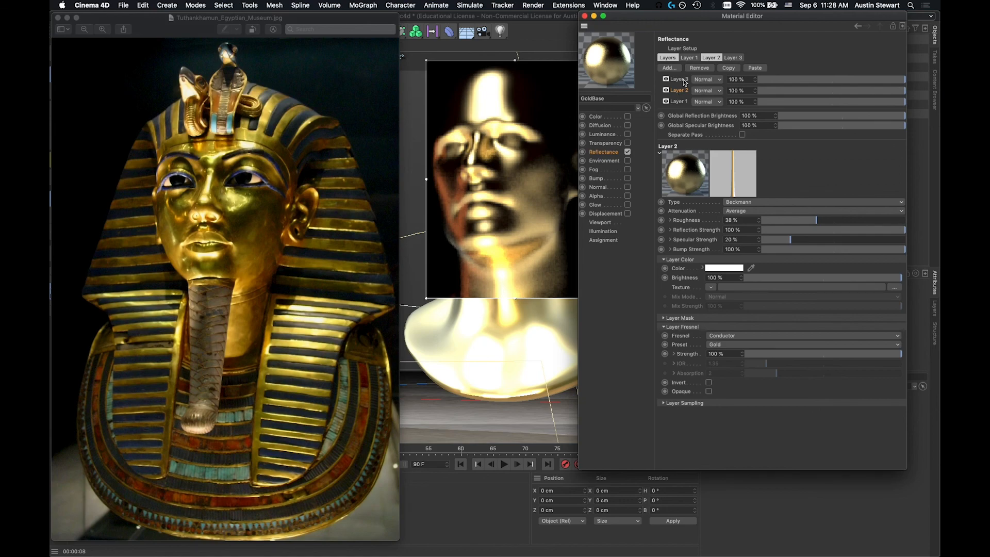
{"action": "left_click", "coordinate": [679, 79]}
{"action": "left_click", "coordinate": [699, 68]}
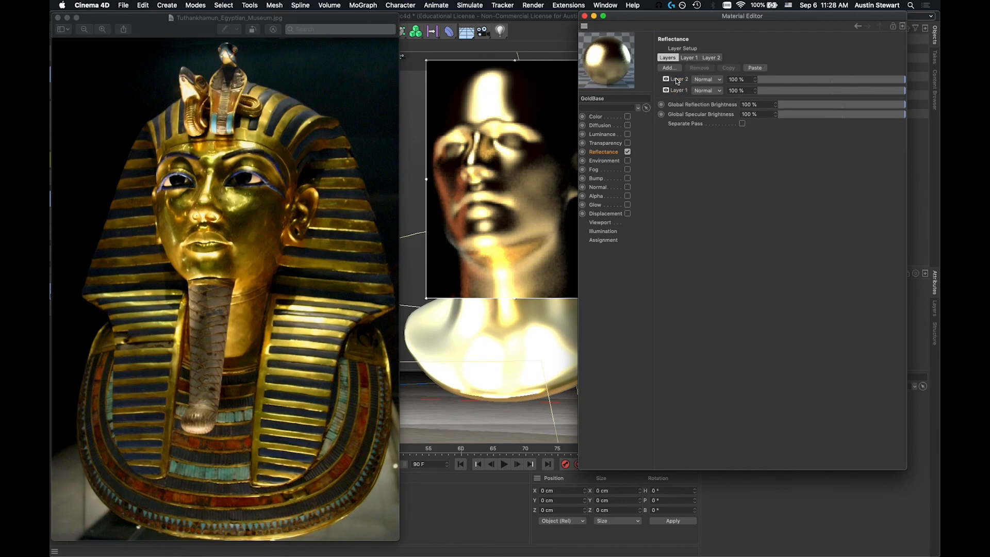
- Set Layer 2's layer color to a gold tone sampled from the mask photo
{"action": "left_click", "coordinate": [678, 81]}
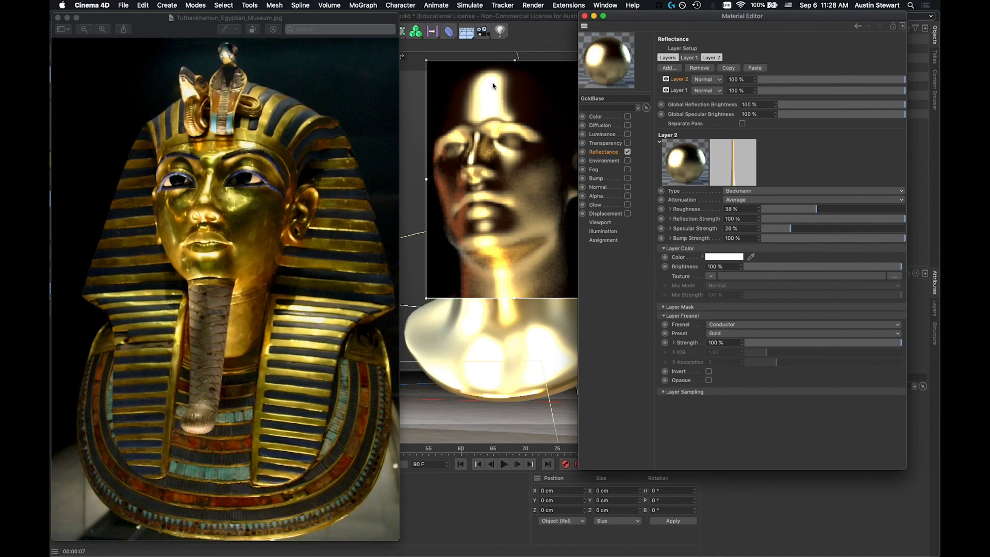
{"action": "left_click", "coordinate": [716, 257]}
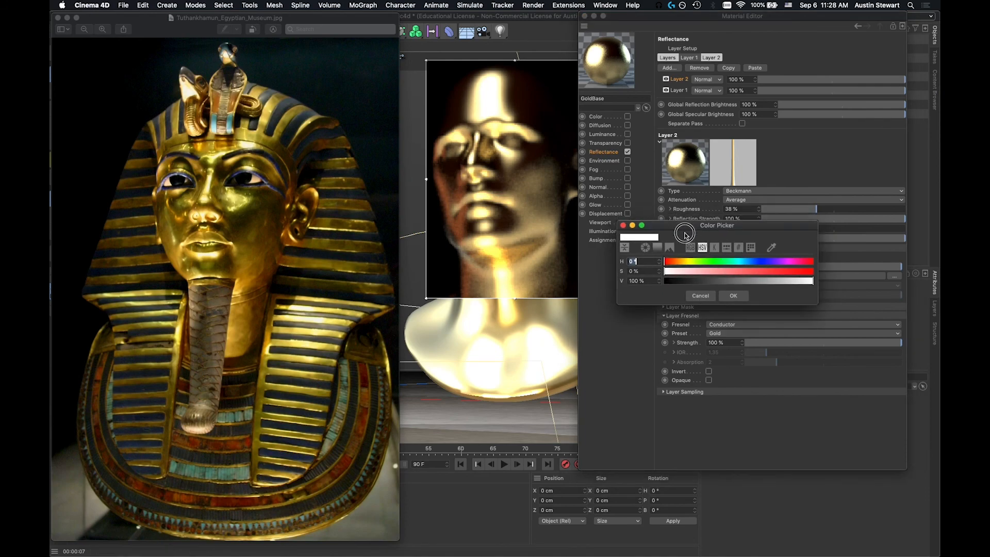
{"action": "left_click_drag", "start_coordinate": [684, 216], "coordinate": [676, 355]}
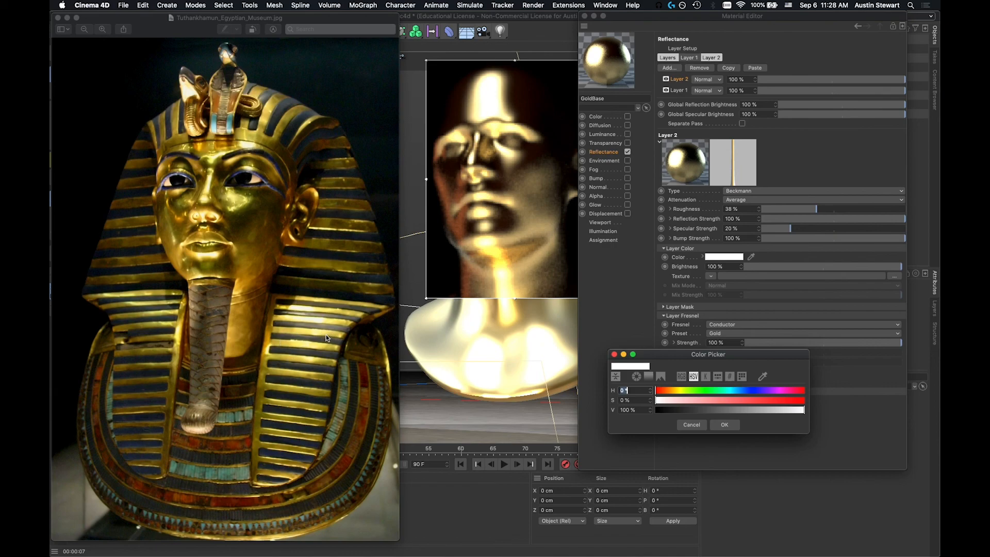
{"action": "left_click", "coordinate": [762, 378]}
{"action": "left_click", "coordinate": [762, 377]}
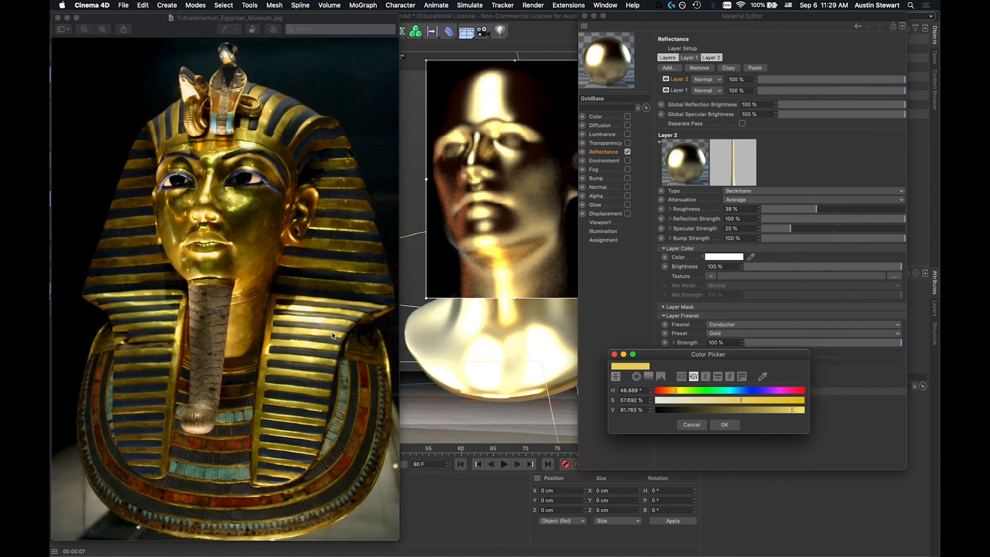
{"action": "left_click", "coordinate": [728, 424]}
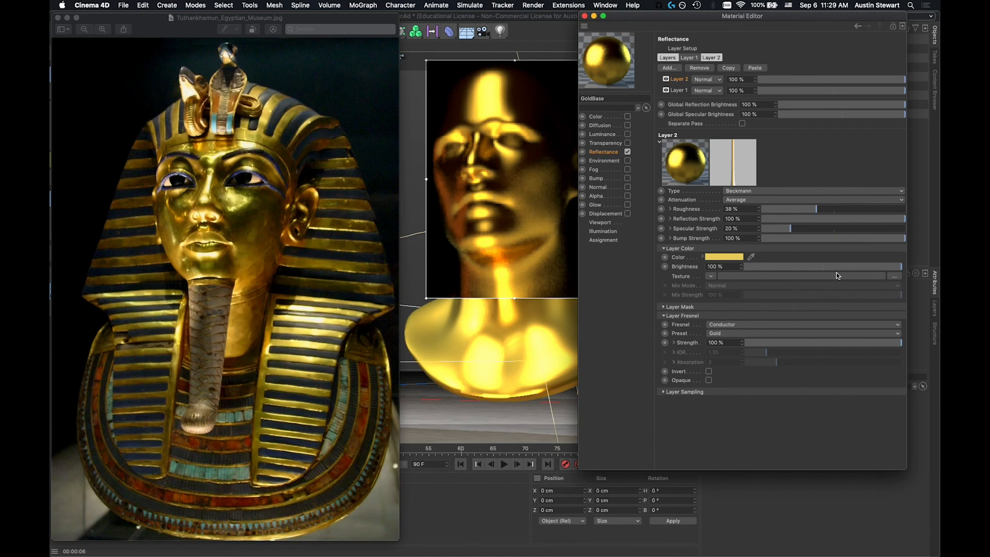
- Reduce Layer 2's color saturation to 48%, then try a 77% layer opacity and restore it to 100%
{"action": "left_click", "coordinate": [723, 257]}
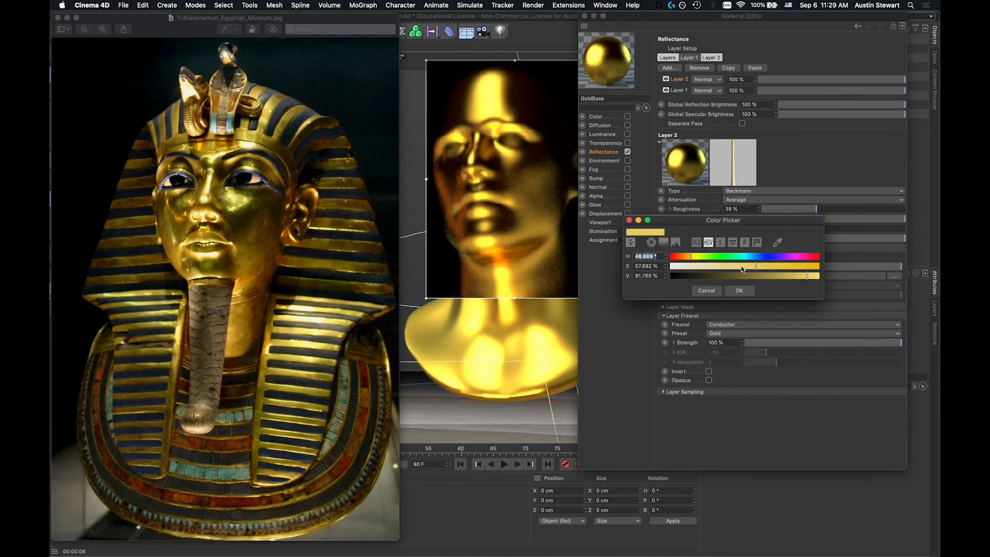
{"action": "left_click", "coordinate": [741, 265]}
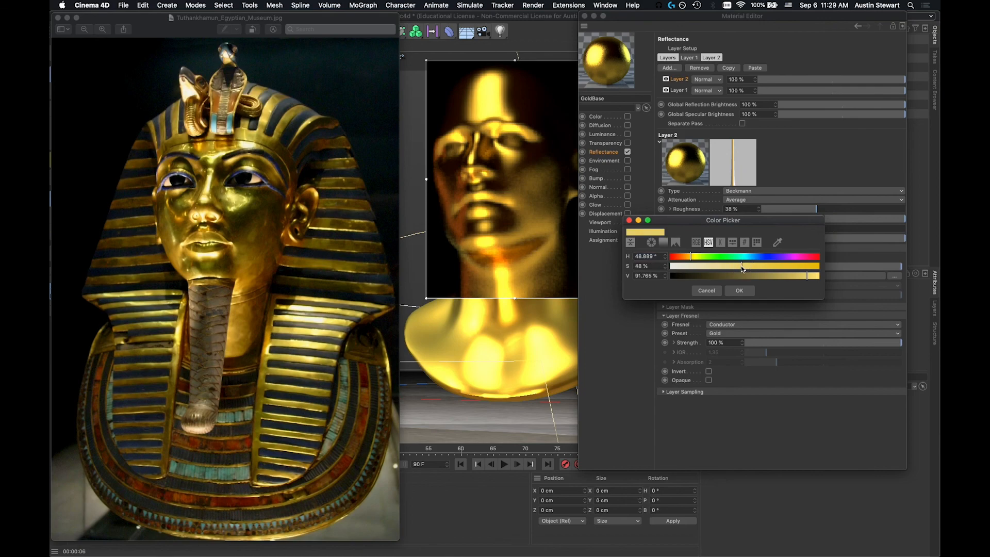
{"action": "left_click", "coordinate": [739, 292]}
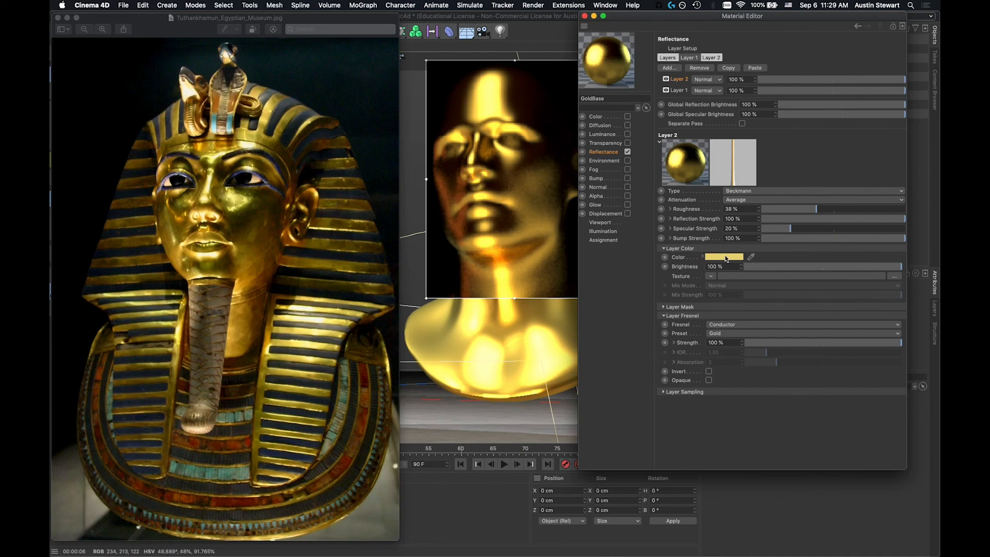
{"action": "mouse_move", "coordinate": [716, 259]}
{"action": "left_click", "coordinate": [872, 79]}
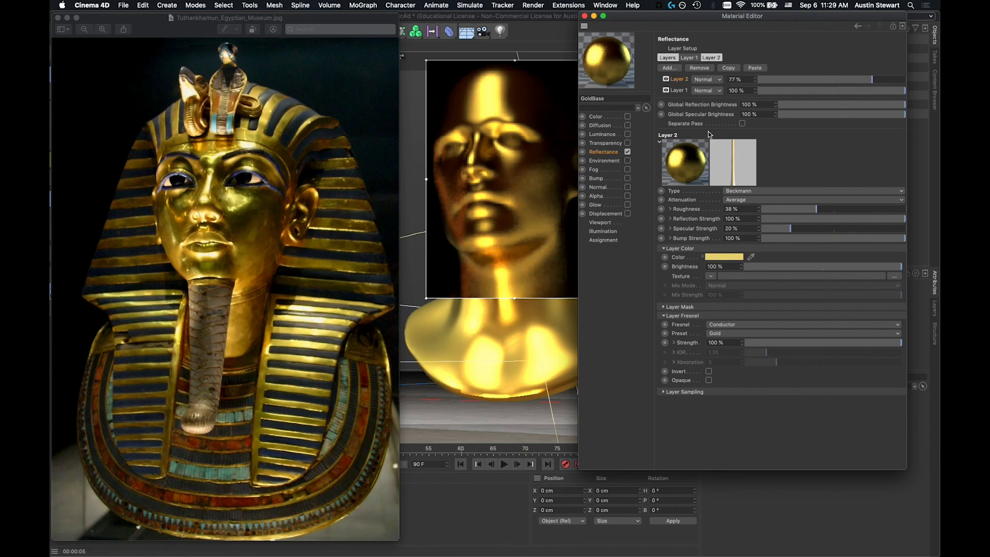
{"action": "left_click", "coordinate": [904, 79]}
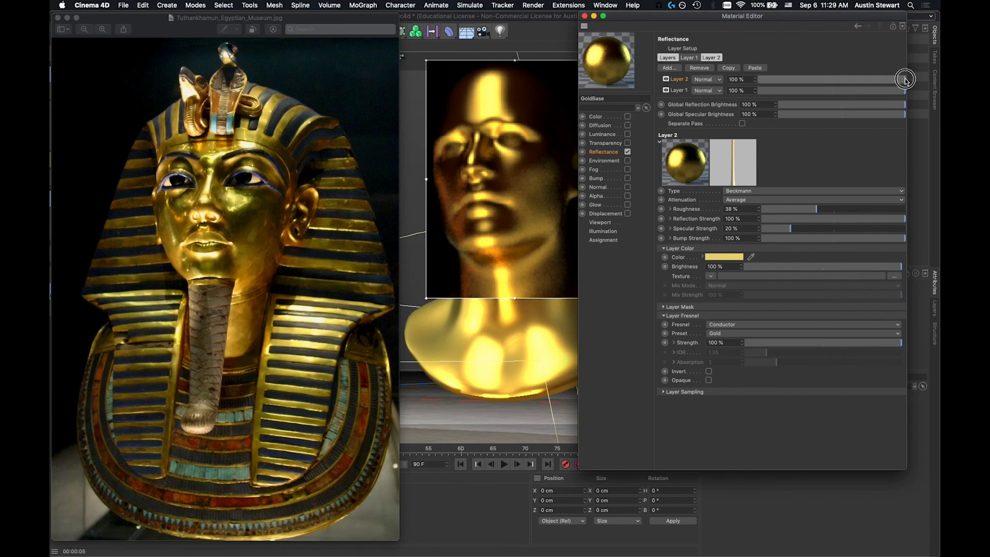
- Try a saturation of 28% for Layer 2's color and settle on 37%
{"action": "left_click", "coordinate": [724, 257]}
{"action": "left_click", "coordinate": [713, 266]}
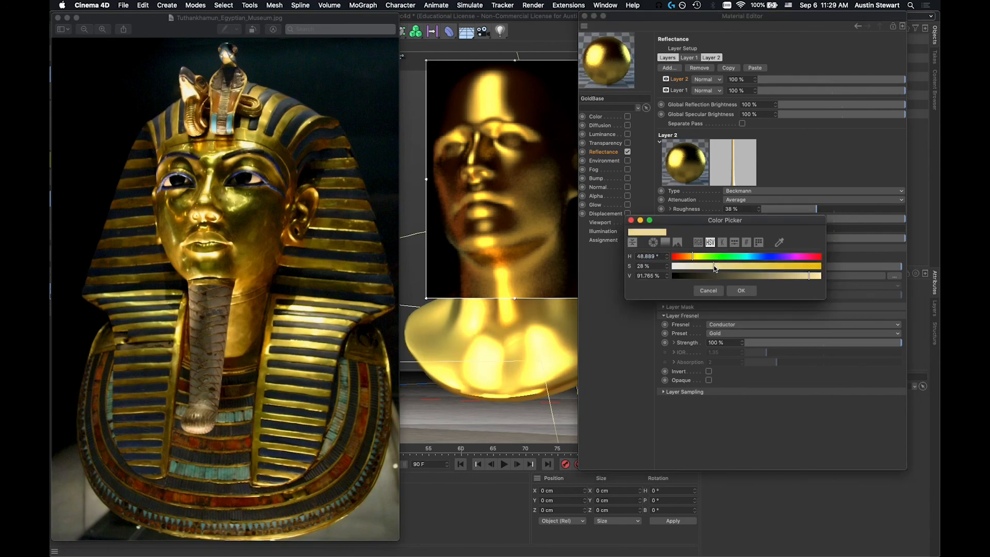
{"action": "left_click", "coordinate": [741, 290]}
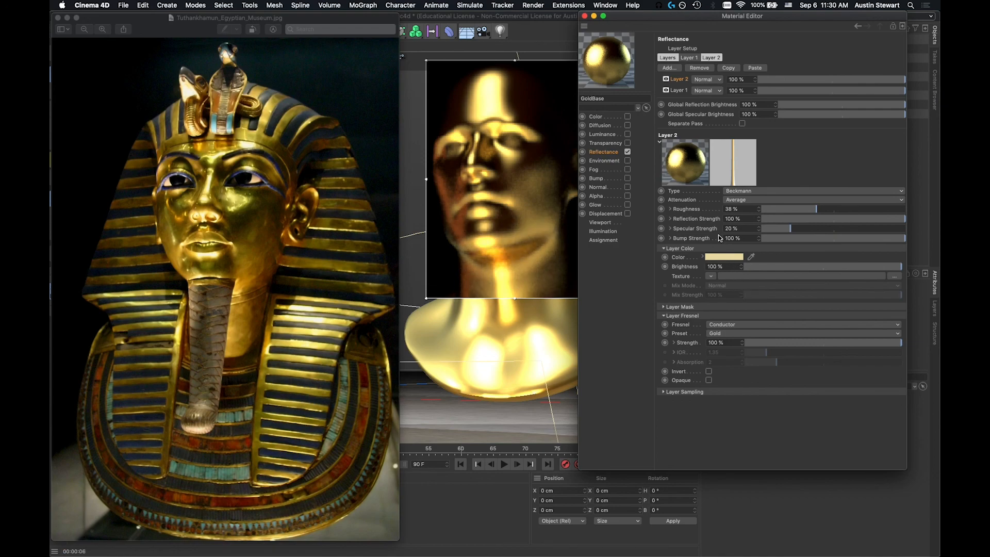
{"action": "left_click", "coordinate": [725, 257]}
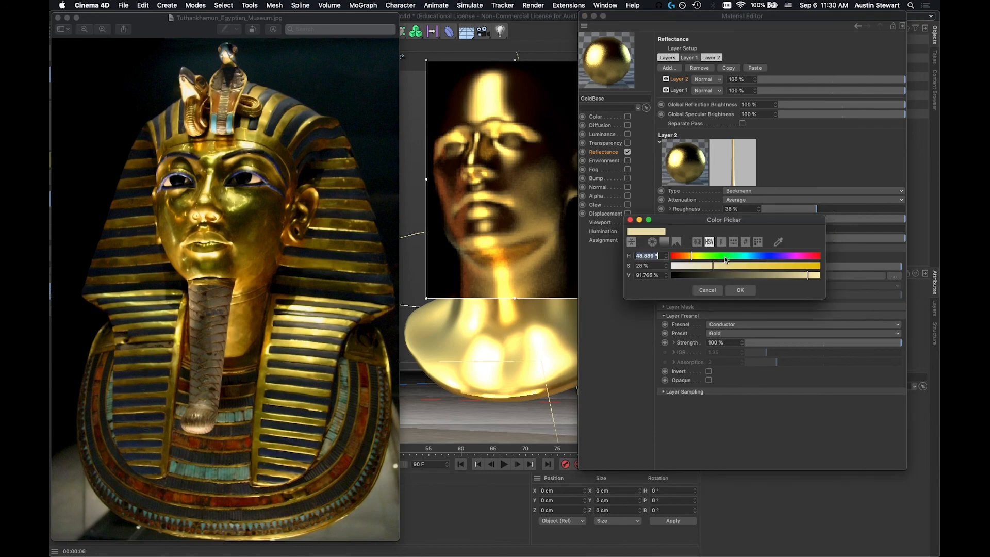
{"action": "left_click", "coordinate": [727, 266]}
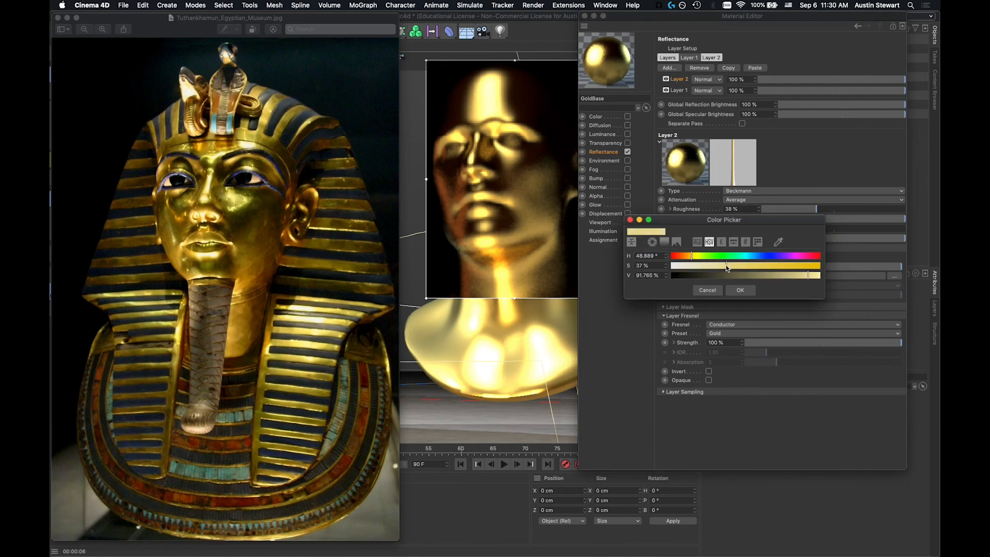
{"action": "left_click", "coordinate": [740, 291]}
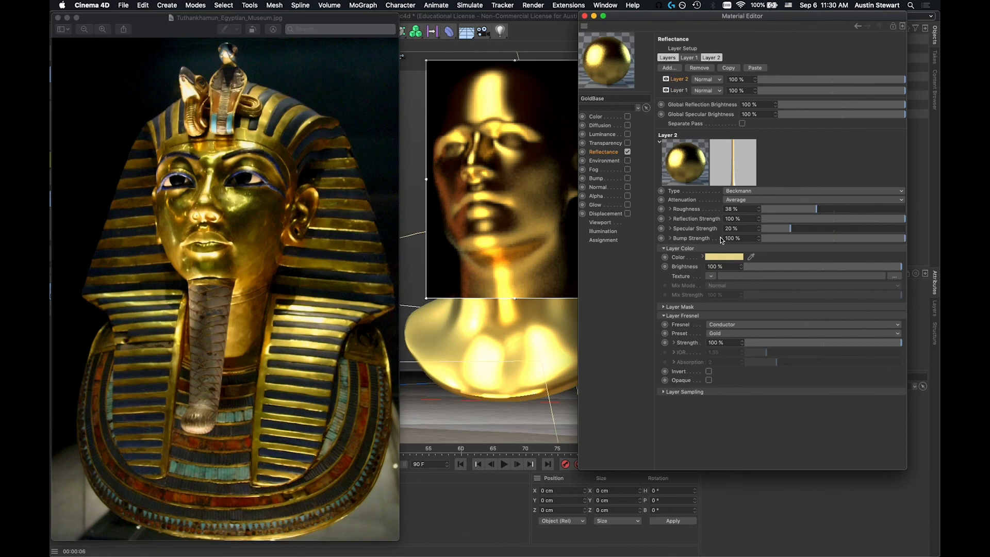
- Paste a copy of Layer 2 as a third reflectance layer and shift its color hue to green
{"action": "left_click", "coordinate": [754, 68]}
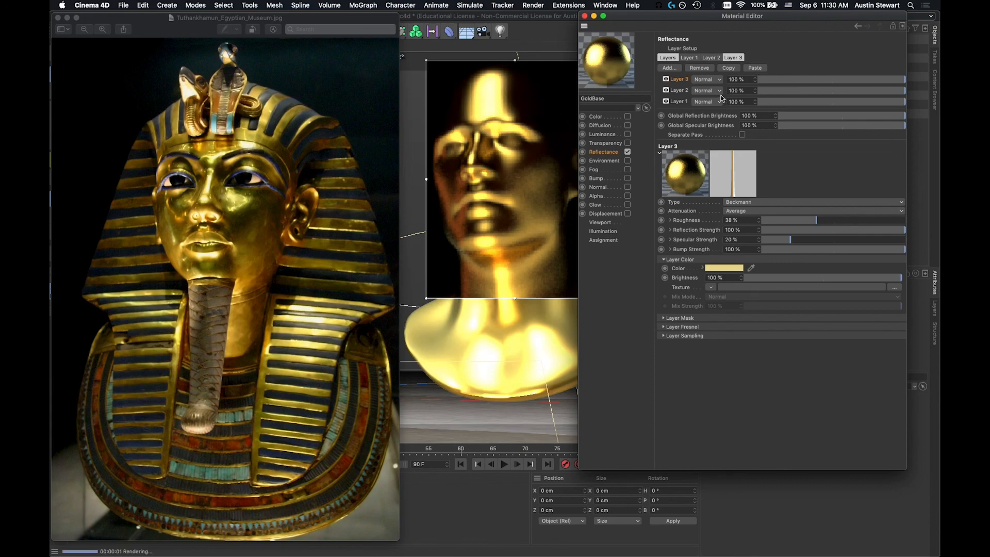
{"action": "left_click", "coordinate": [723, 267]}
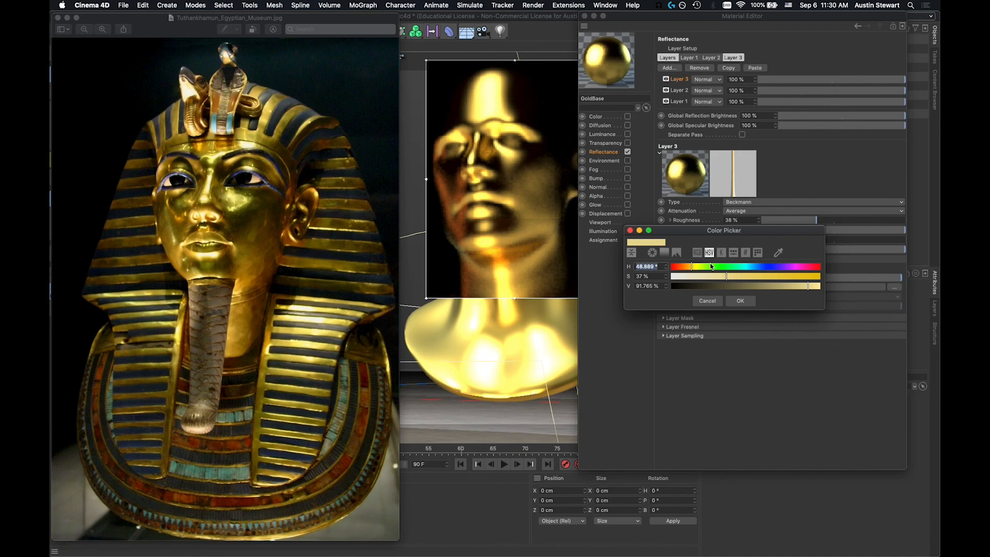
{"action": "left_click", "coordinate": [718, 267]}
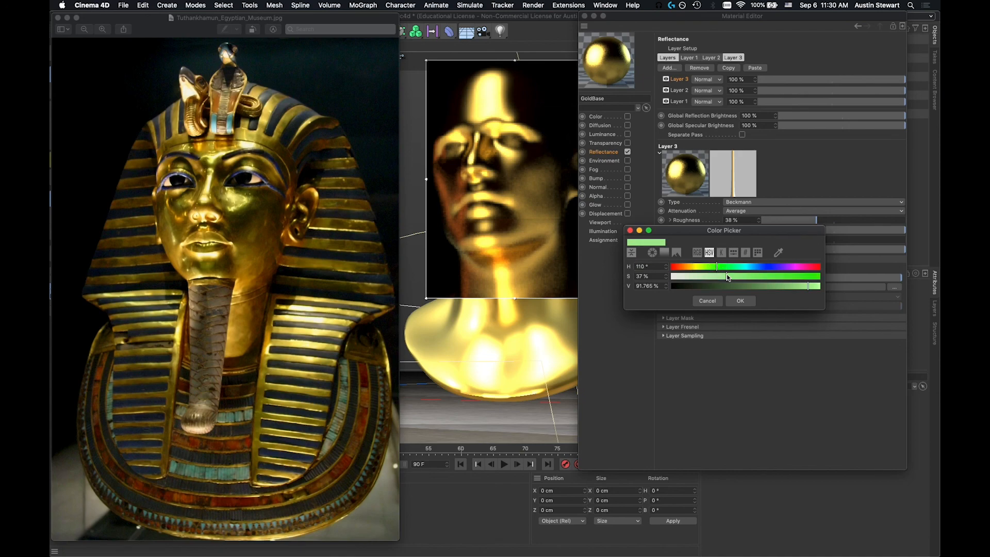
{"action": "left_click", "coordinate": [725, 267]}
{"action": "left_click", "coordinate": [740, 301]}
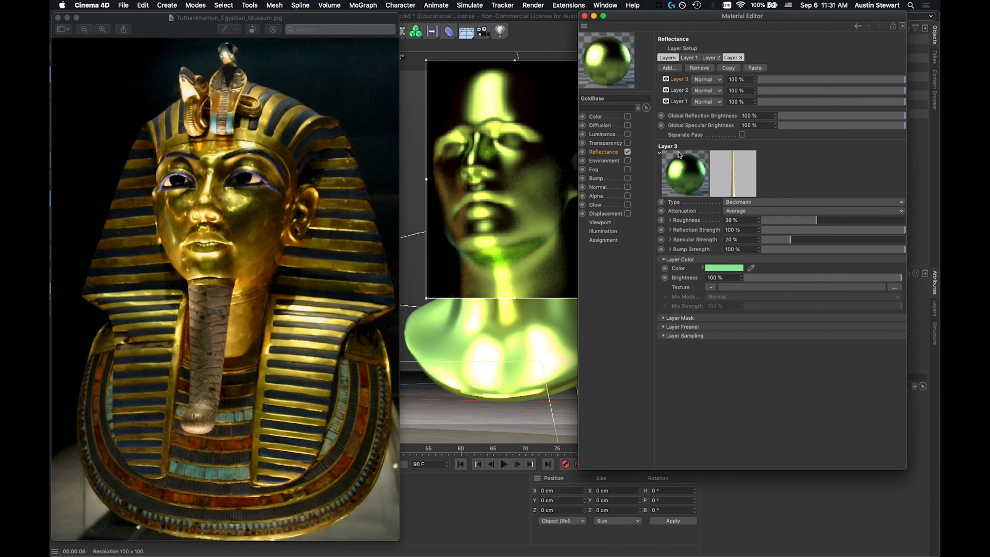
- Set Layer 3's blend mode to Add and its roughness to 61%
{"action": "left_click", "coordinate": [707, 80]}
{"action": "left_click", "coordinate": [705, 99]}
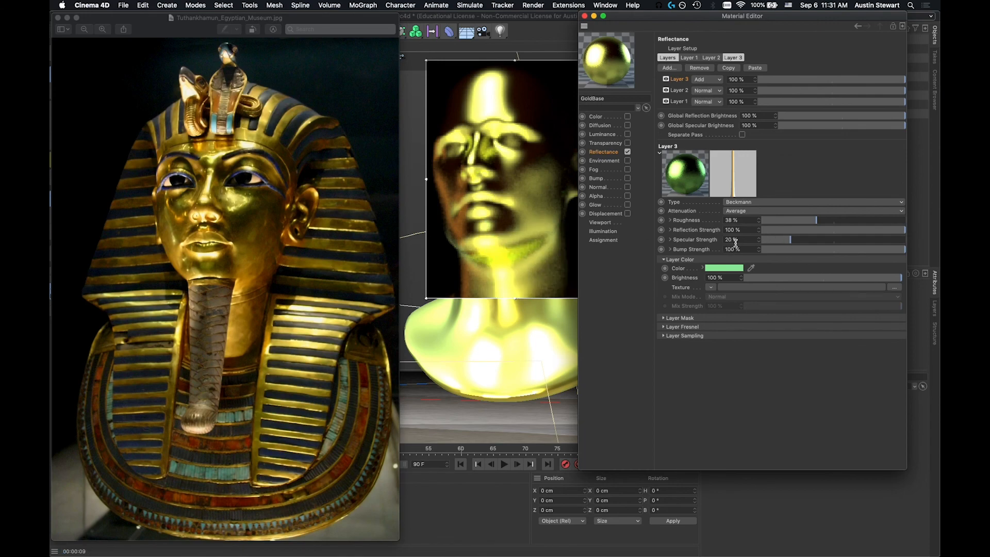
{"action": "left_click", "coordinate": [849, 220]}
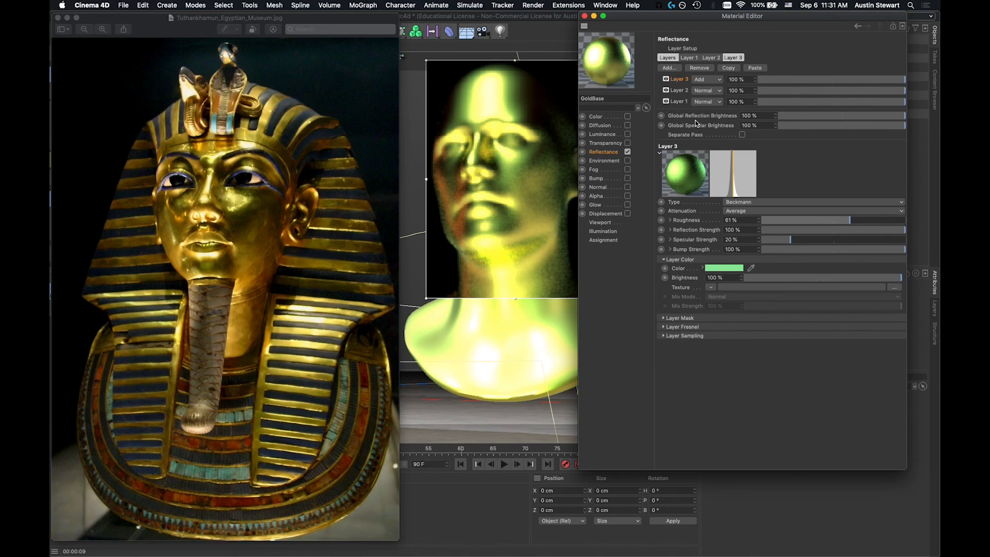
- Try Layer 2 above Layer 3, restore the order, and reduce Layer 3's opacity to 29%
{"action": "left_click_drag", "start_coordinate": [684, 94], "coordinate": [680, 83]}
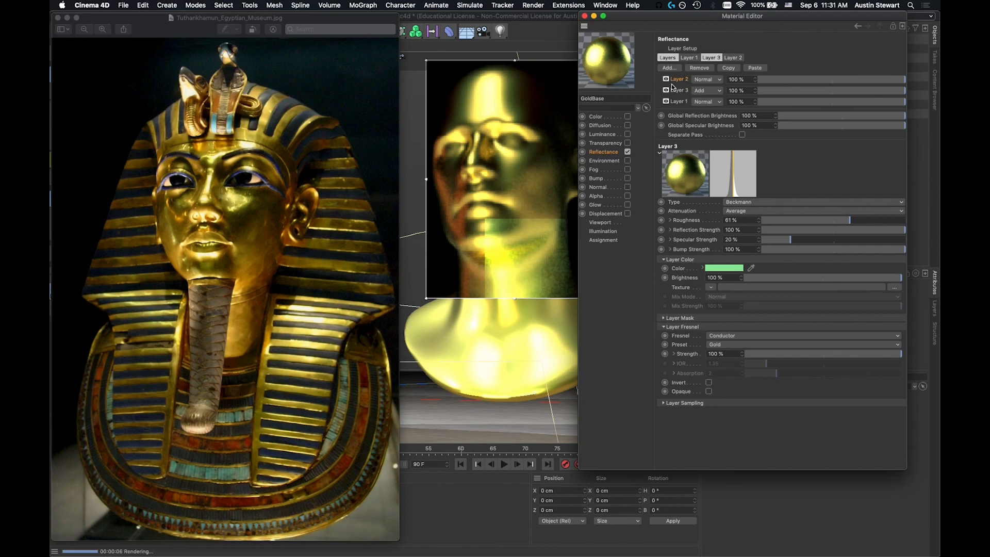
{"action": "left_click_drag", "start_coordinate": [677, 79], "coordinate": [679, 98]}
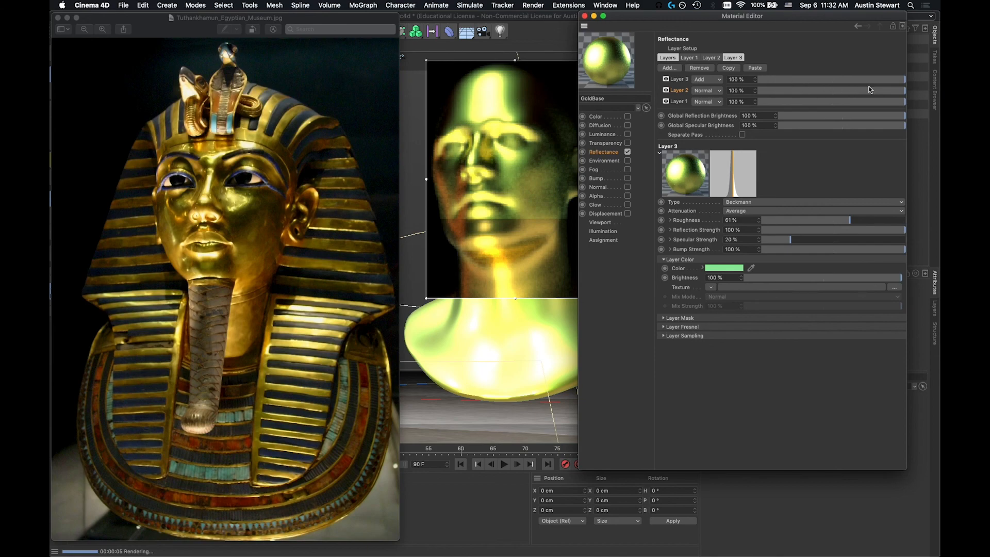
{"action": "left_click", "coordinate": [833, 80]}
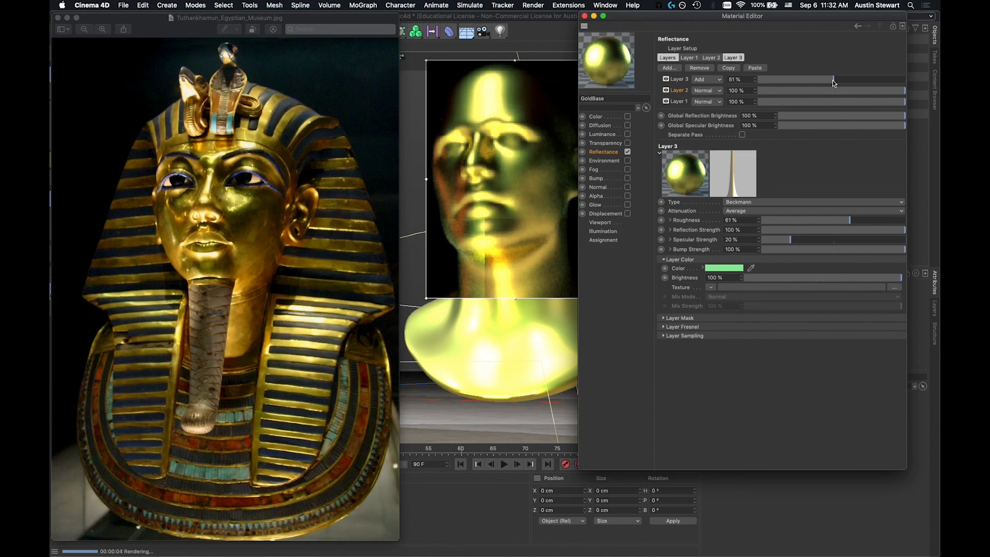
{"action": "left_click", "coordinate": [790, 80]}
{"action": "left_click", "coordinate": [801, 80]}
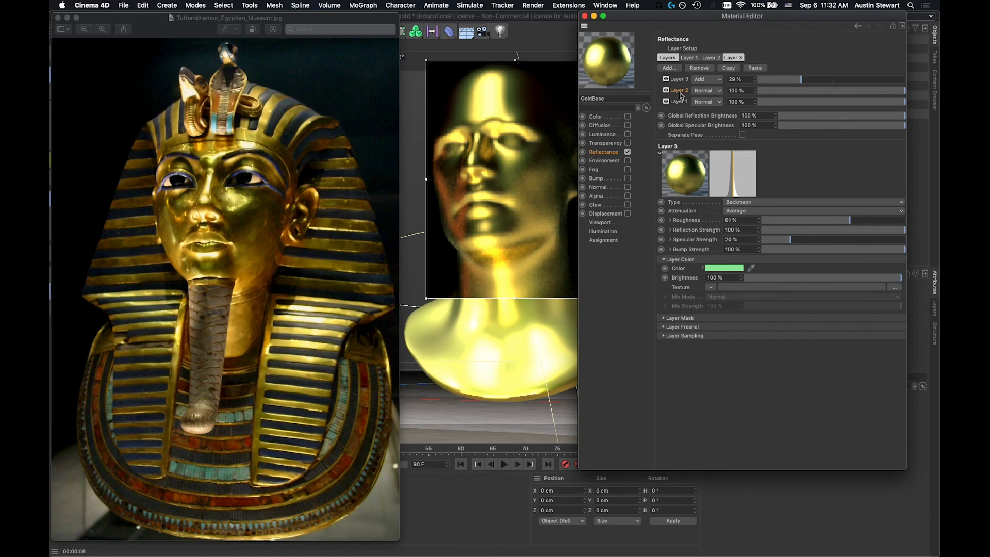
- Move Layer 2 above the green Layer 3 and set Layer 3's opacity to 73%
{"action": "left_click_drag", "start_coordinate": [679, 91], "coordinate": [679, 78]}
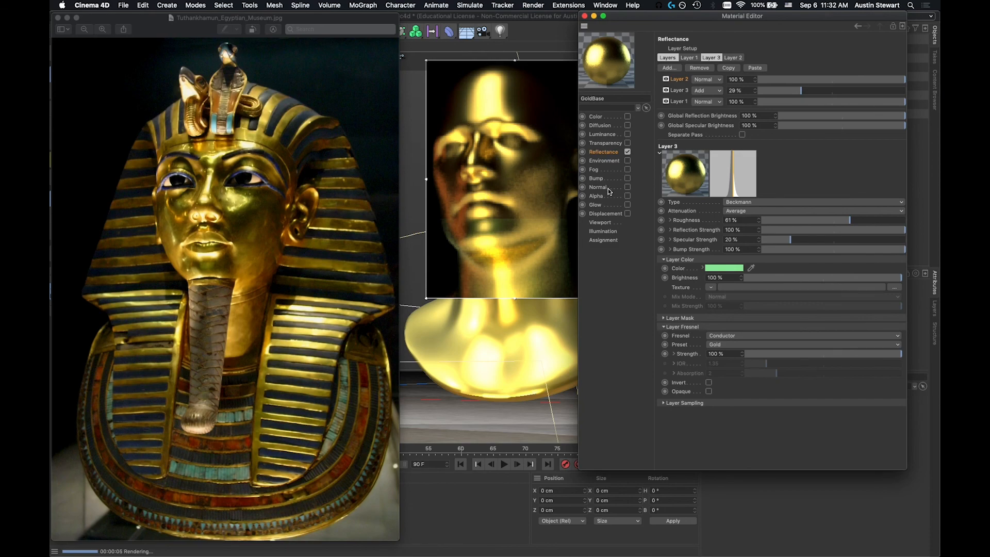
{"action": "left_click", "coordinate": [865, 91]}
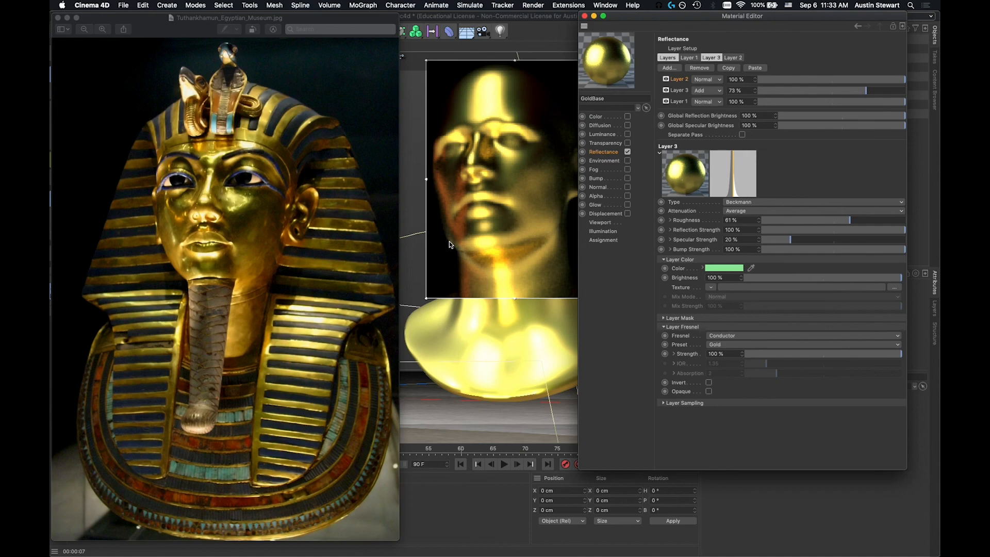
- Add a Beckmann layer on top with a Conductor Fresnel and the Gold preset, and set its blend mode to Add
{"action": "left_click", "coordinate": [668, 70]}
{"action": "left_click", "coordinate": [694, 72]}
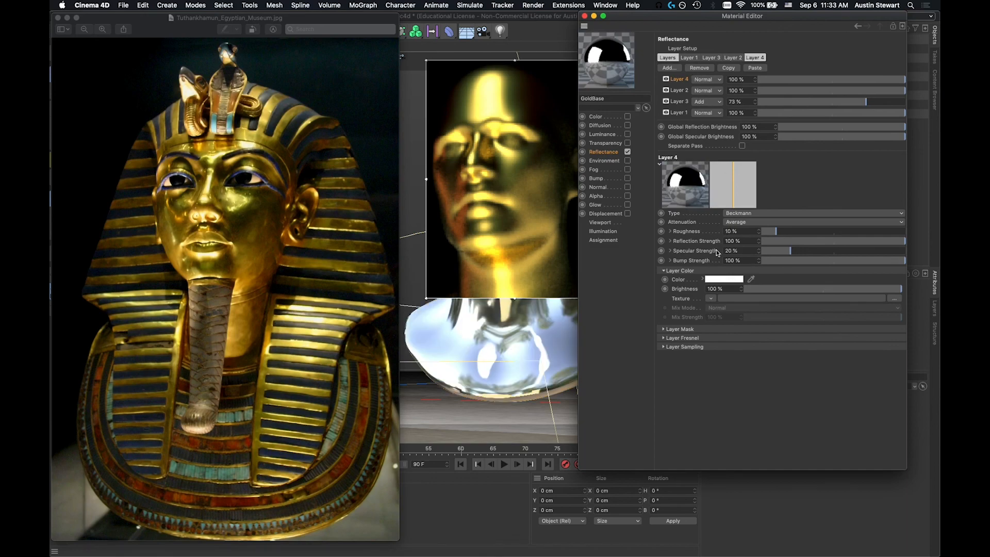
{"action": "left_click", "coordinate": [664, 338]}
{"action": "left_click", "coordinate": [714, 346]}
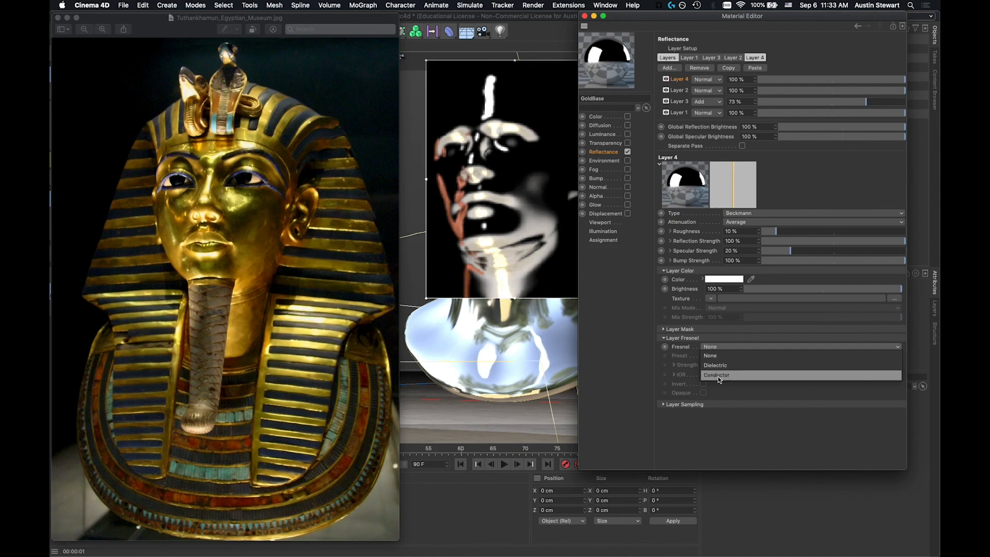
{"action": "left_click", "coordinate": [718, 376]}
{"action": "left_click", "coordinate": [720, 357]}
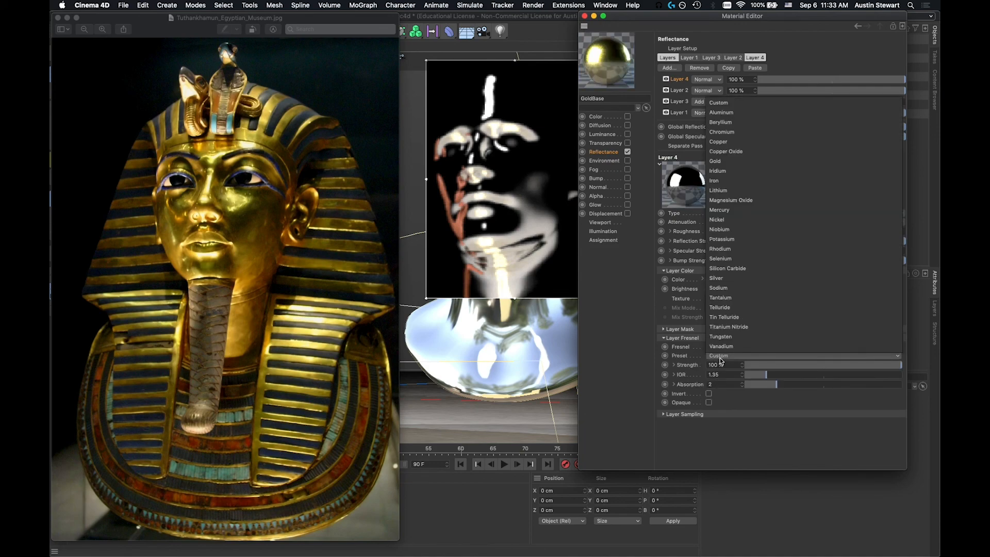
{"action": "left_click", "coordinate": [733, 158]}
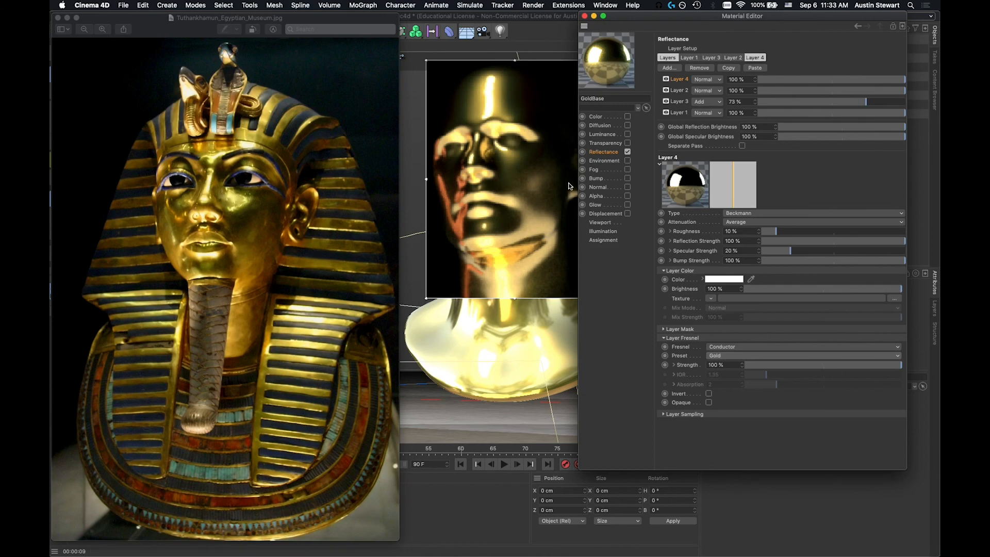
{"action": "left_click", "coordinate": [713, 79]}
{"action": "left_click", "coordinate": [710, 96]}
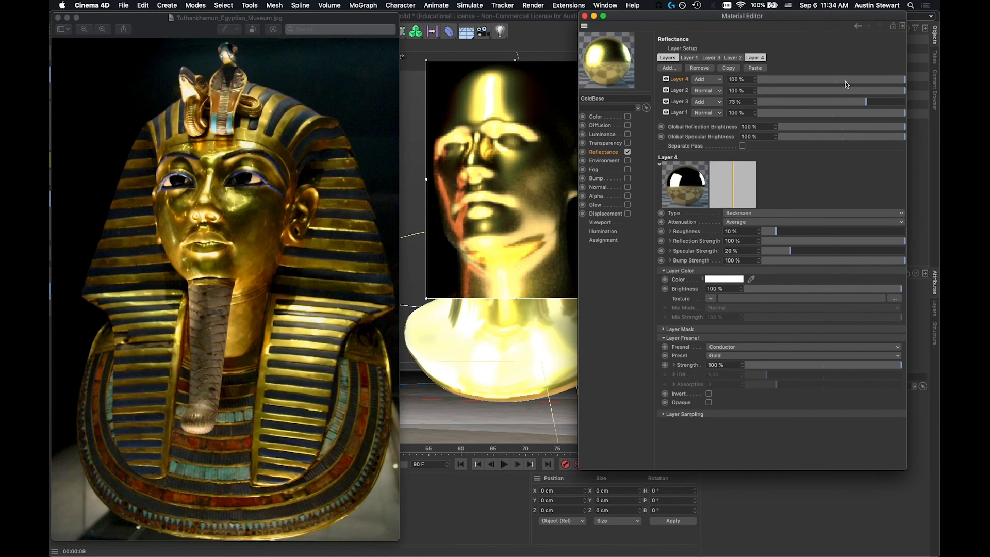
- Move the Material Editor off the gold bust, bring the main Cinema 4D window forward, and render the scene to the Picture Viewer
{"action": "left_click_drag", "start_coordinate": [715, 17], "coordinate": [755, 95]}
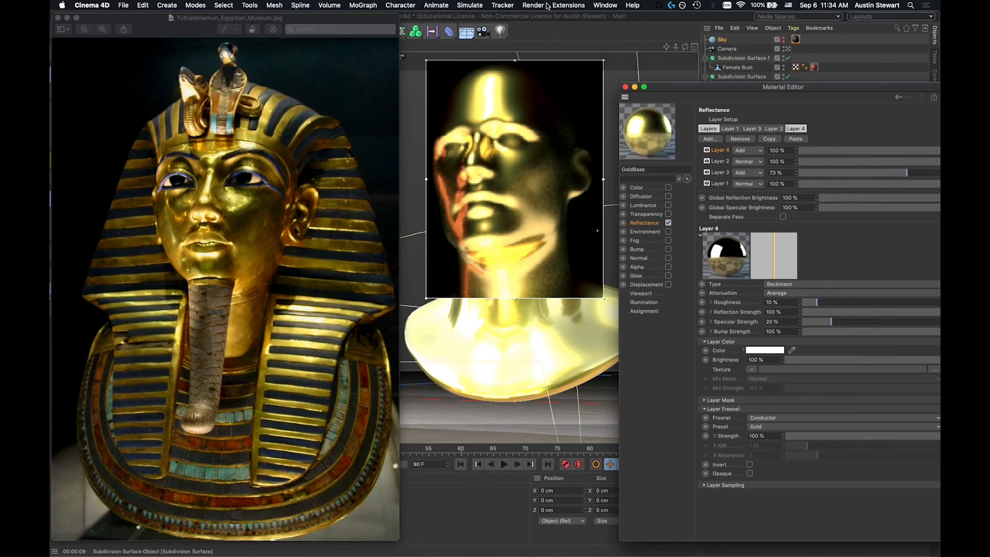
{"action": "left_click", "coordinate": [513, 17]}
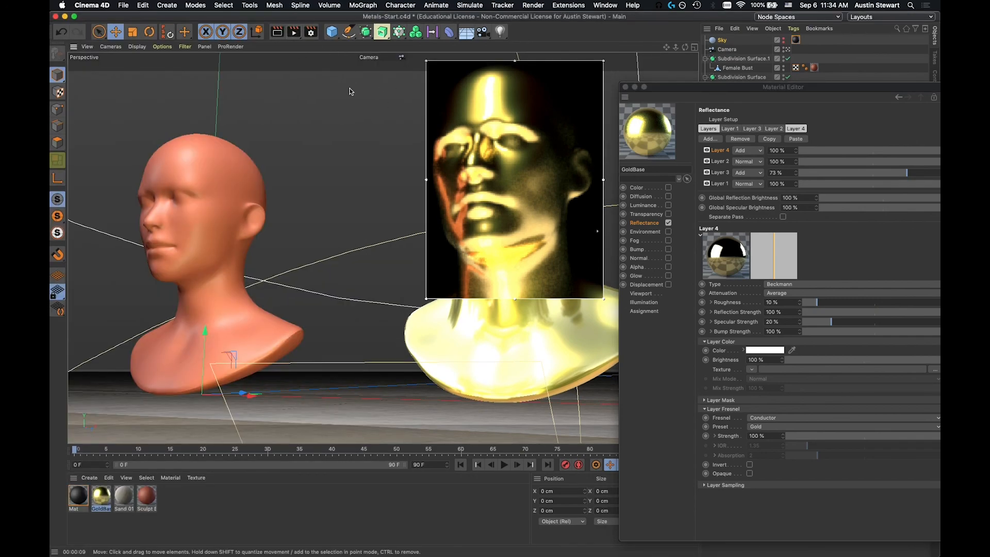
{"action": "left_click", "coordinate": [293, 33]}
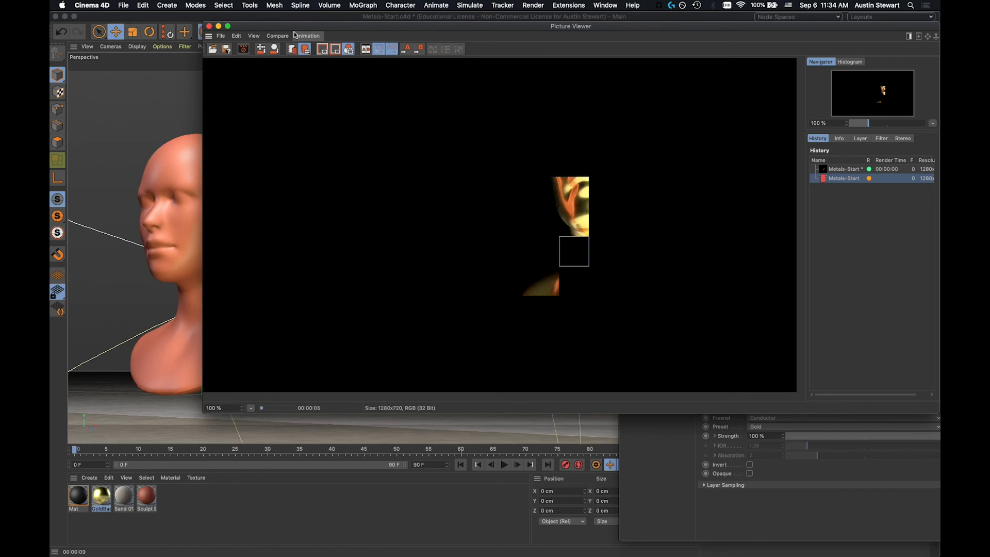
- Reposition the Picture Viewer to inspect the gold bust, then close it and stop the unfinished render
{"action": "left_click_drag", "start_coordinate": [585, 24], "coordinate": [452, 13]}
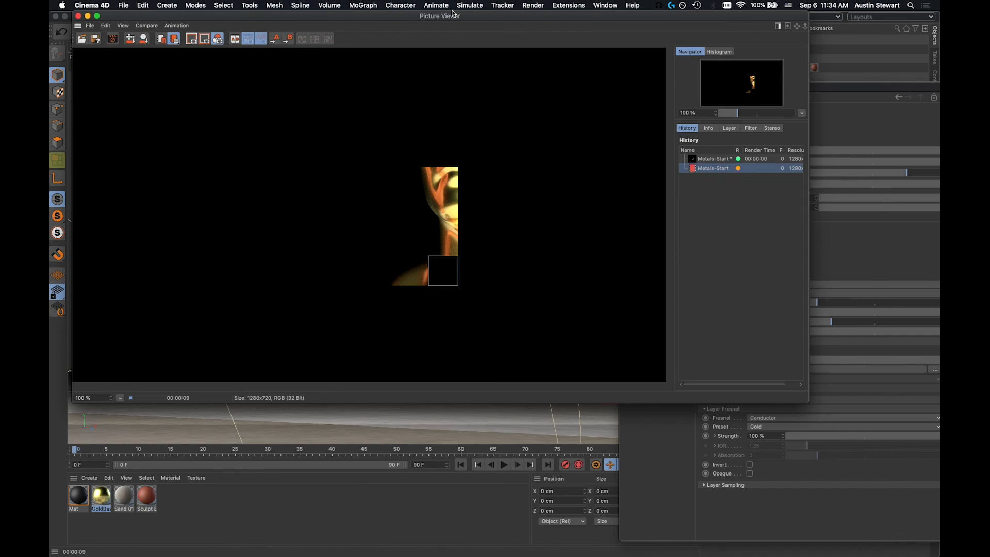
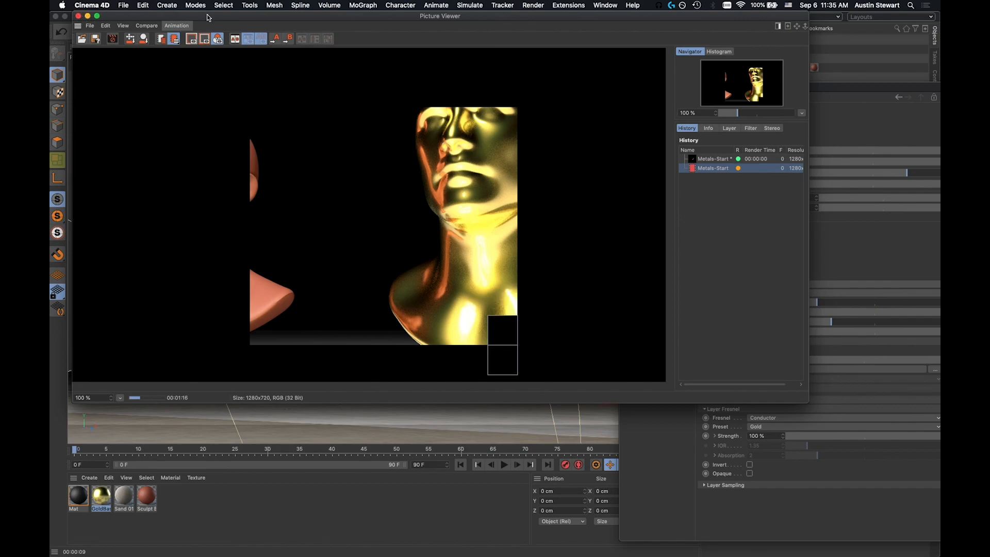
{"action": "left_click_drag", "start_coordinate": [209, 16], "coordinate": [233, 65]}
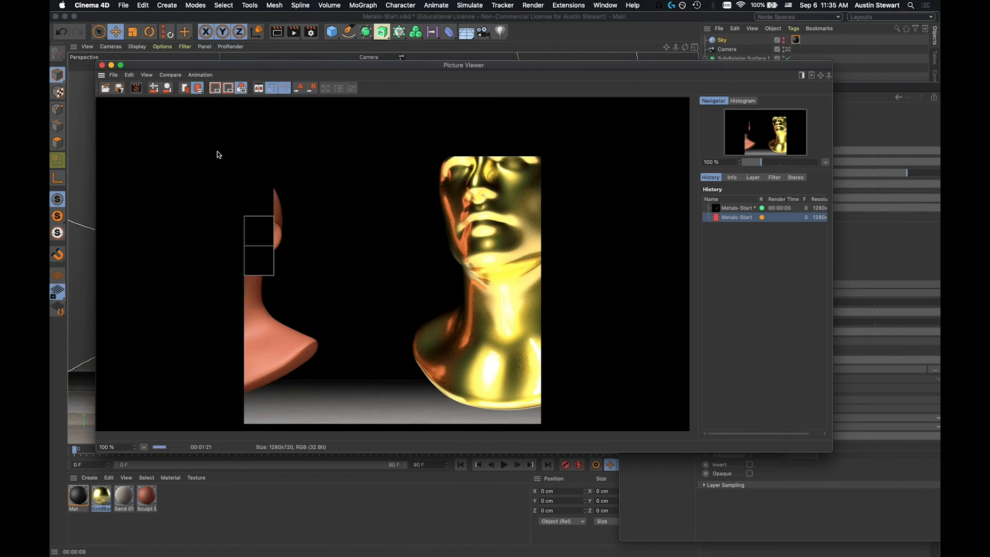
{"action": "left_click", "coordinate": [101, 65]}
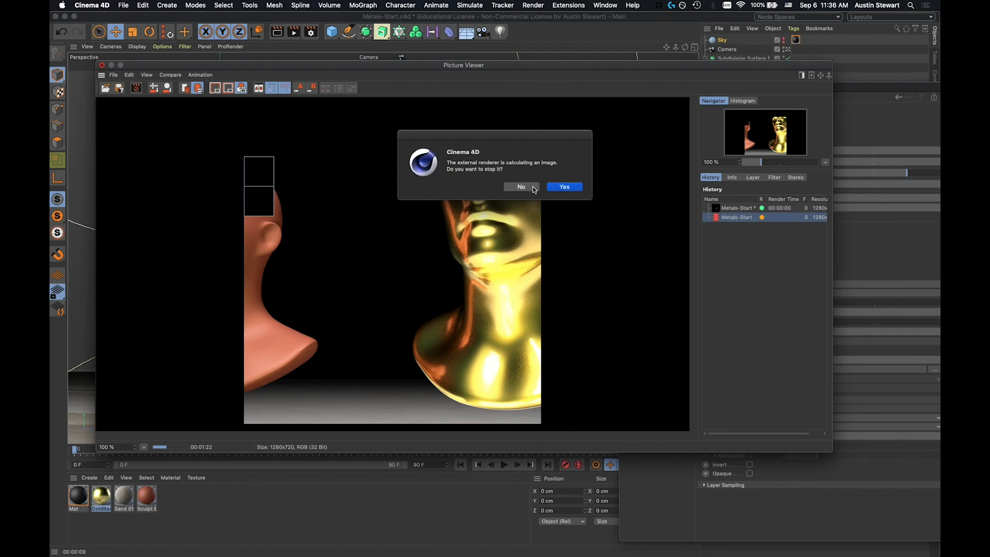
{"action": "left_click", "coordinate": [554, 188]}
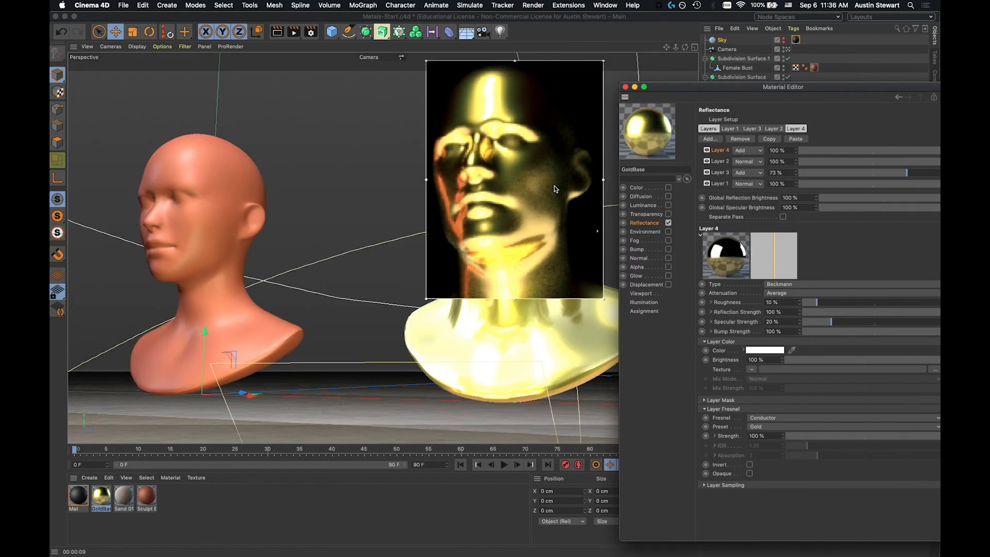
- Set Layer 2's blend mode to Add and compare the bust preview with the Tutankhamun mask photo
{"action": "left_click", "coordinate": [746, 163]}
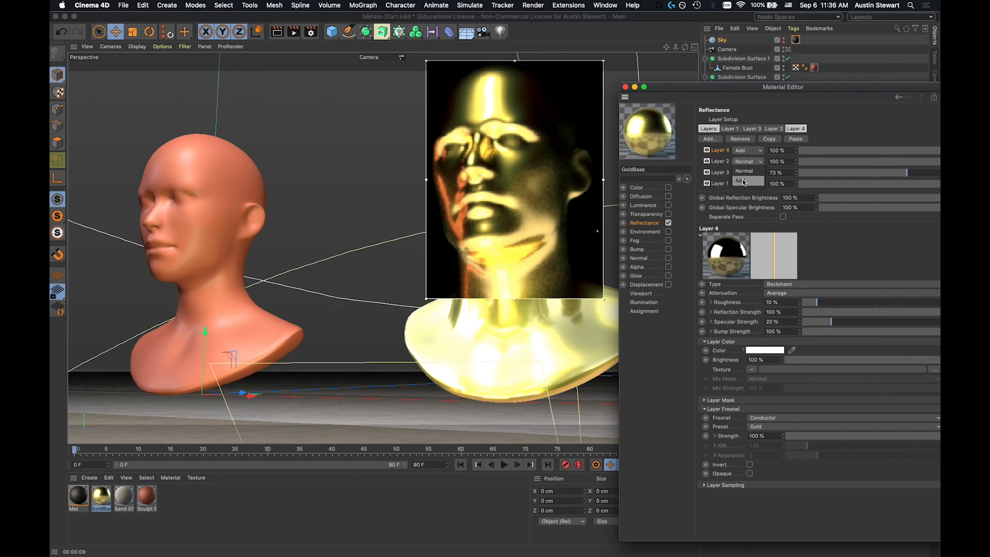
{"action": "left_click", "coordinate": [744, 181]}
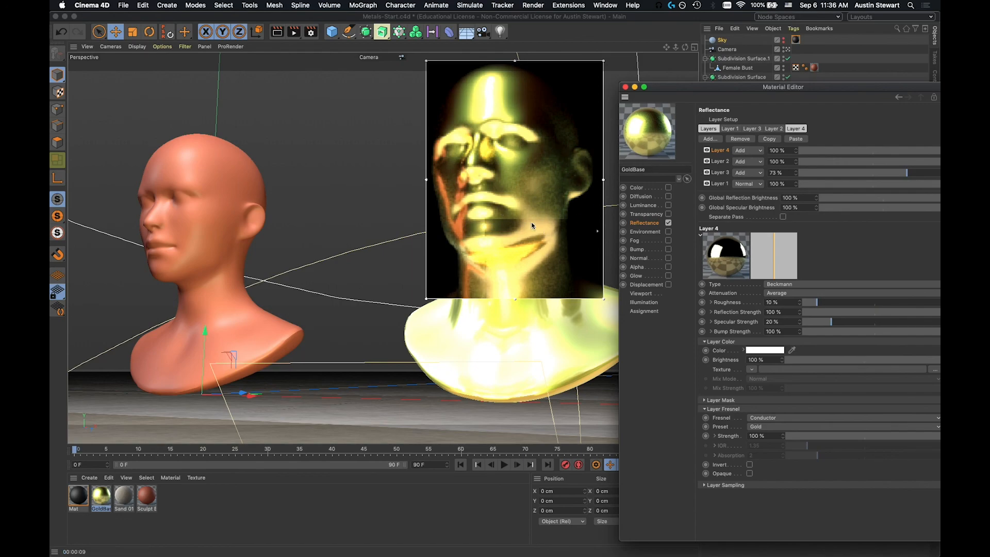
{"action": "key", "text": "super+Tab"}
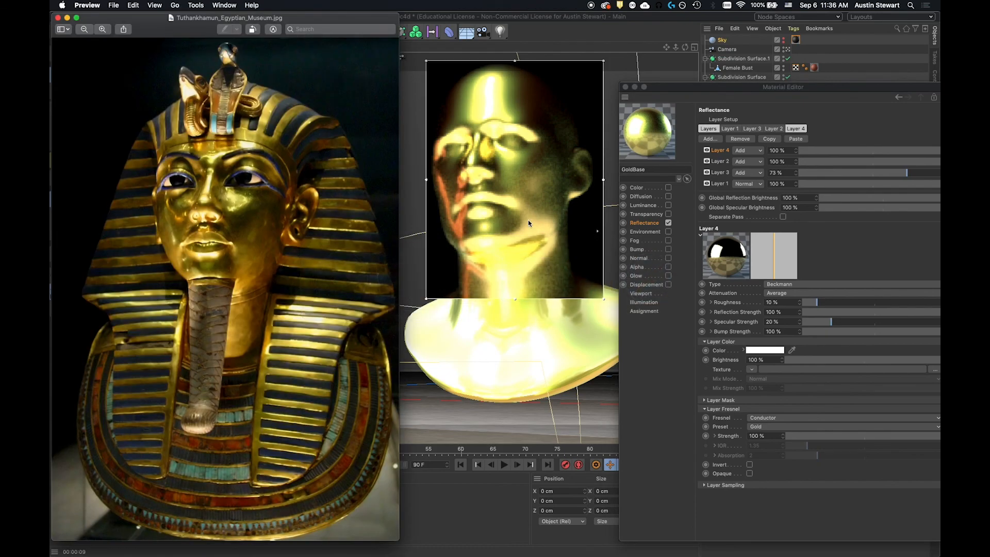
{"action": "key", "text": "super+Tab"}
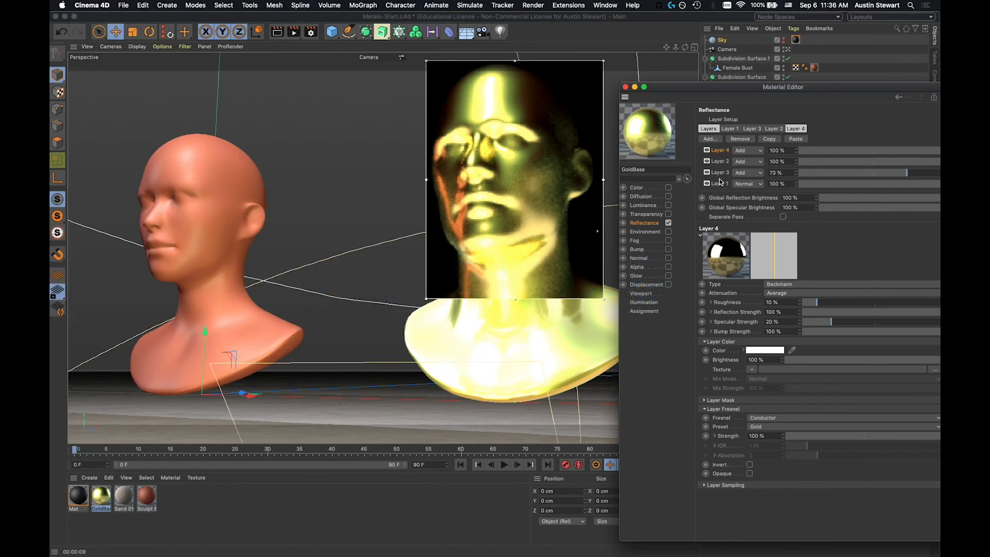
- Brighten the dark brown layer color of Layer 1 slightly
{"action": "left_click", "coordinate": [719, 162]}
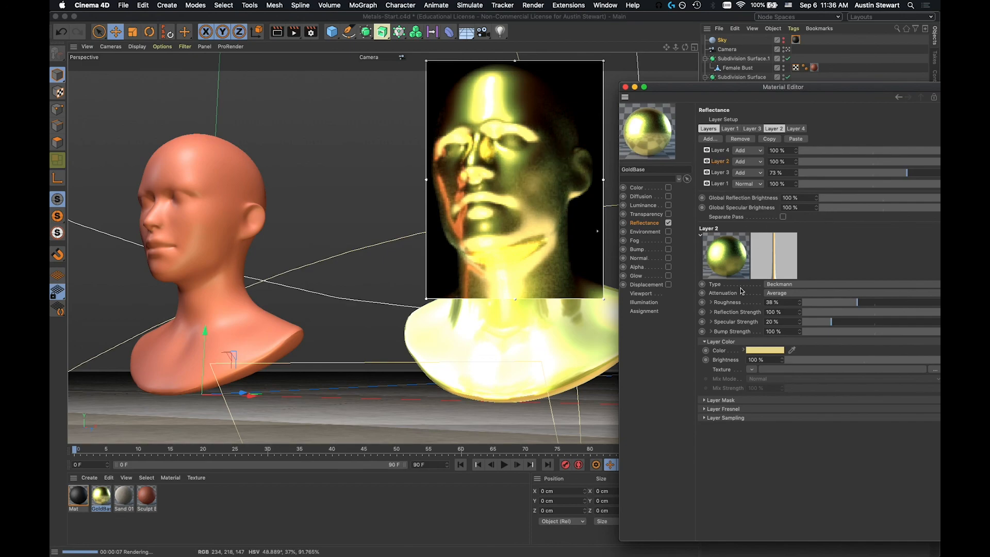
{"action": "left_click", "coordinate": [720, 184]}
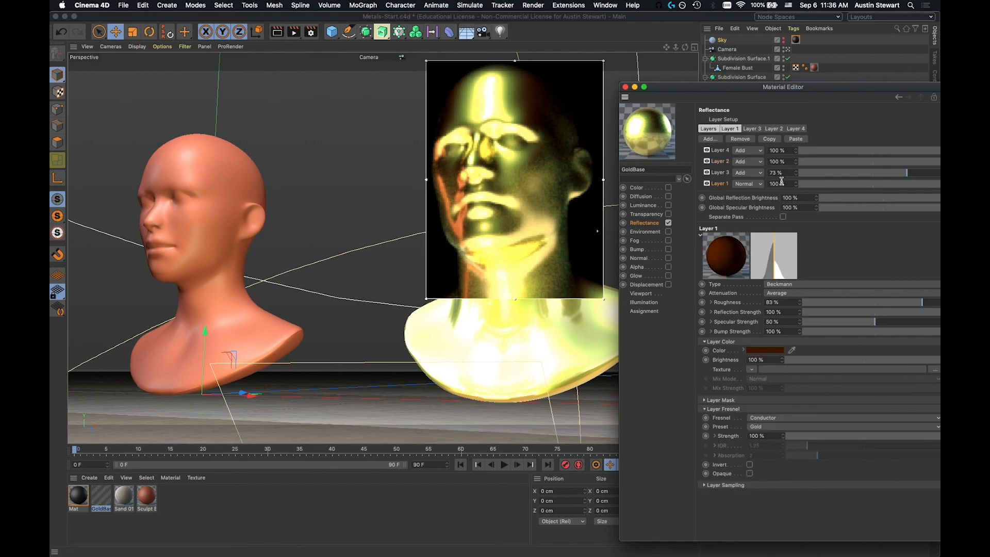
{"action": "left_click", "coordinate": [767, 351]}
{"action": "left_click", "coordinate": [767, 370]}
{"action": "left_click", "coordinate": [784, 384]}
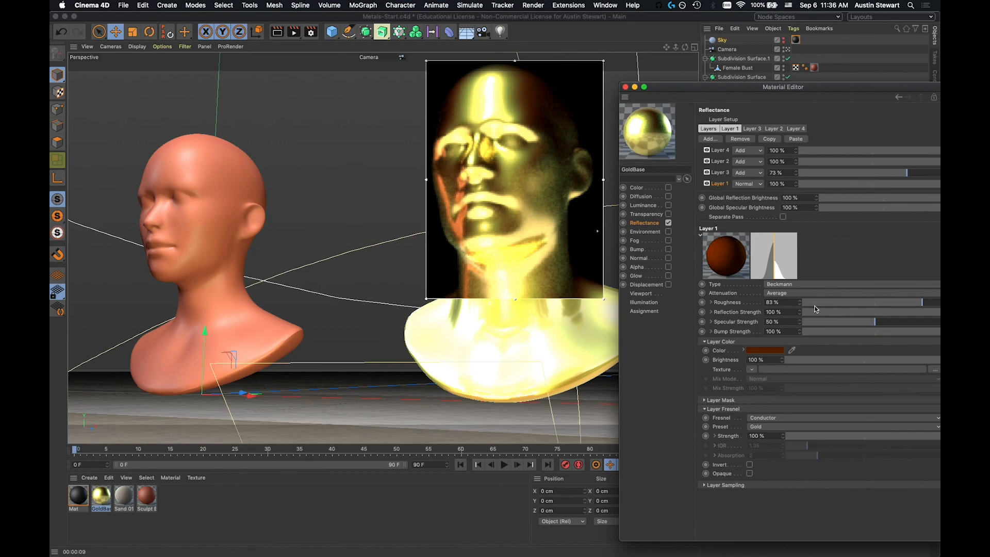
- Set the Roughness of the green Layer 3 to 49%
{"action": "left_click", "coordinate": [719, 172]}
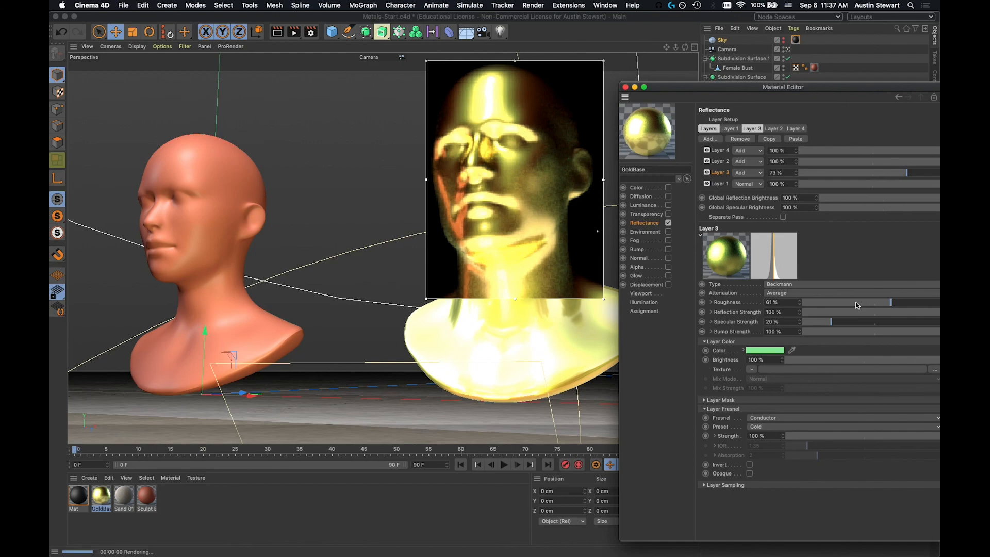
{"action": "left_click", "coordinate": [874, 303]}
{"action": "left_click", "coordinate": [873, 304]}
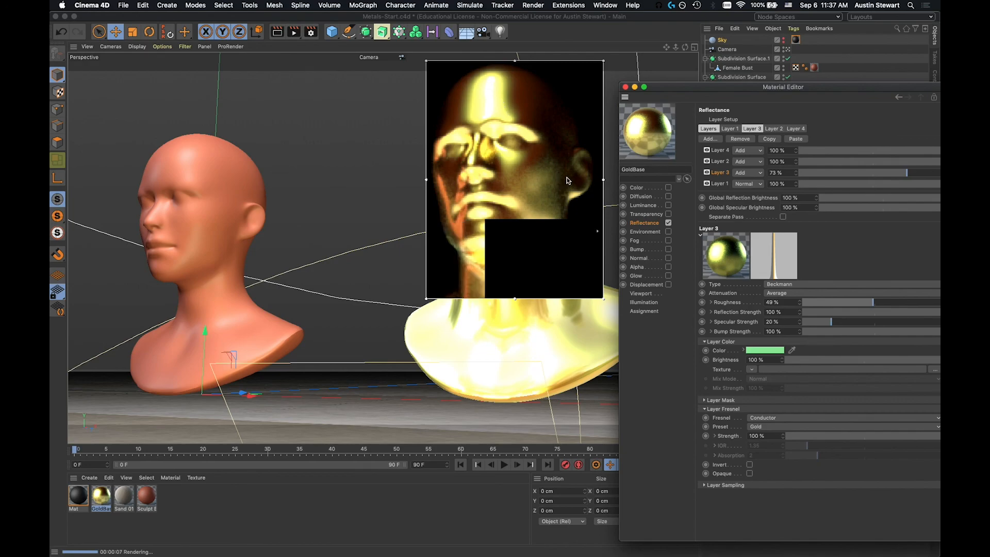
{"action": "left_click", "coordinate": [759, 165]}
{"action": "left_click", "coordinate": [758, 173]}
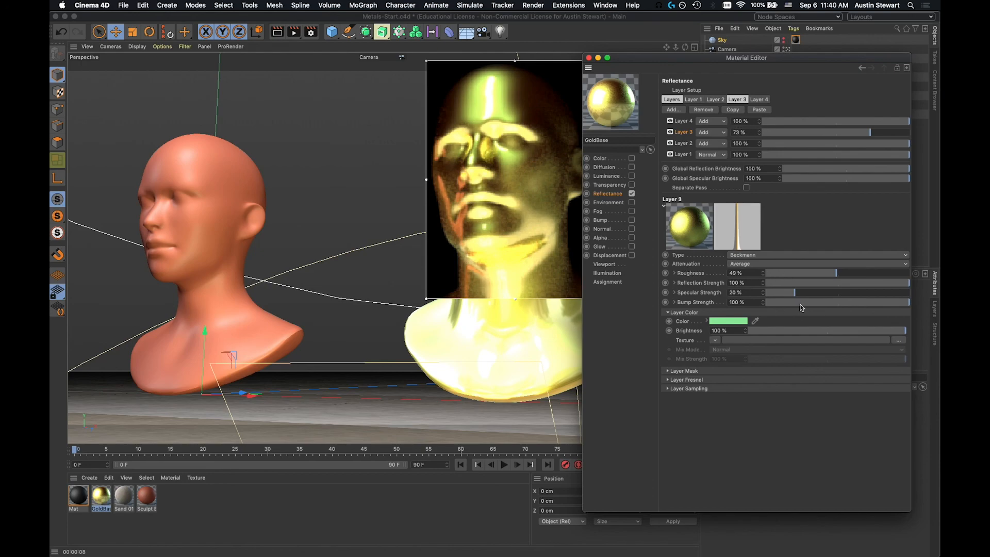
- Review the settings of Layers 2 and 1, and set Layer 3's Specular Strength to 9% and Roughness to 36%
{"action": "left_click", "coordinate": [681, 145]}
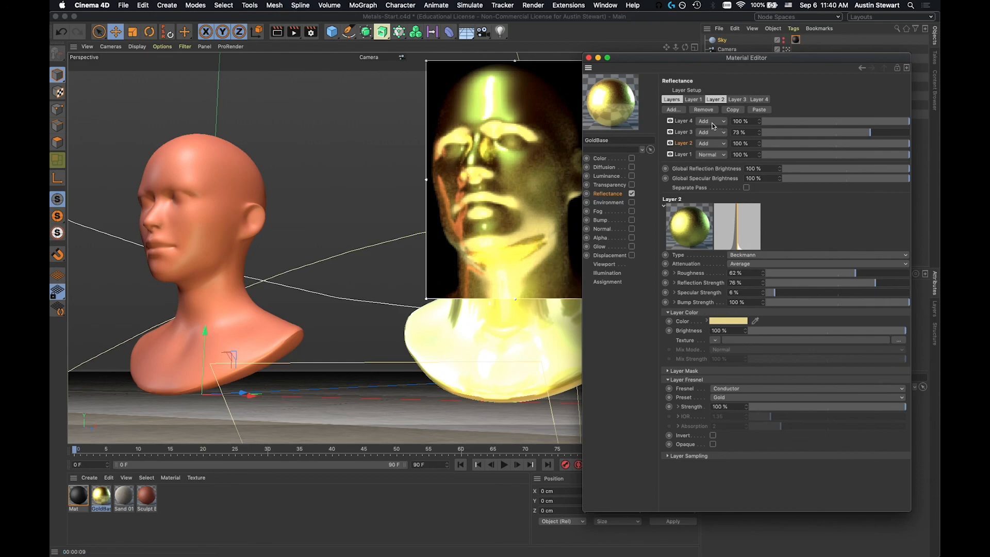
{"action": "left_click", "coordinate": [683, 154]}
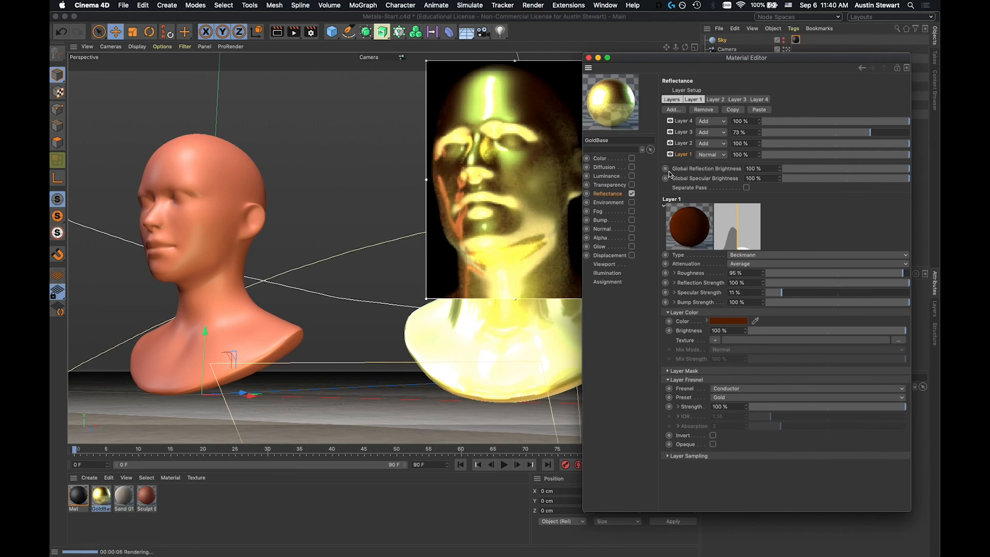
{"action": "left_click", "coordinate": [683, 132]}
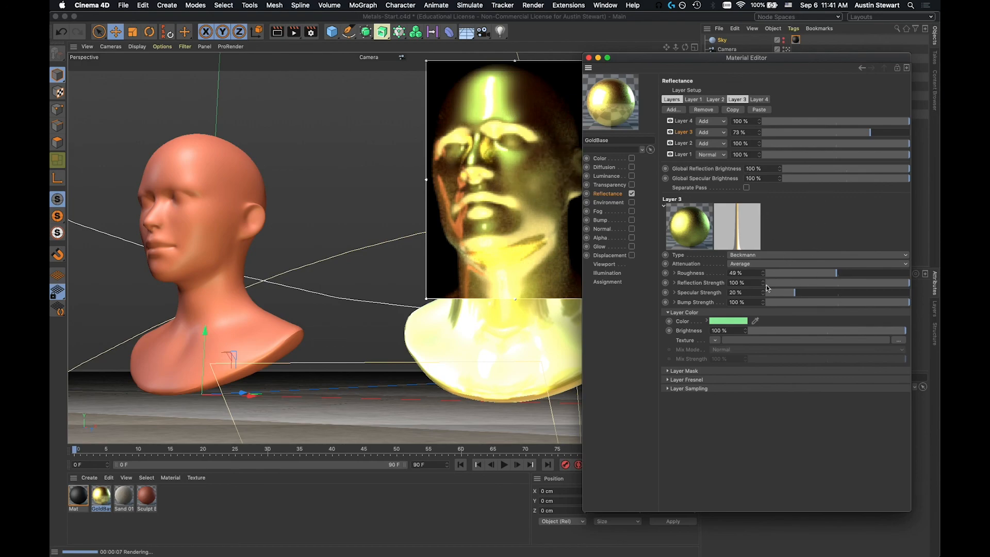
{"action": "left_click", "coordinate": [779, 292]}
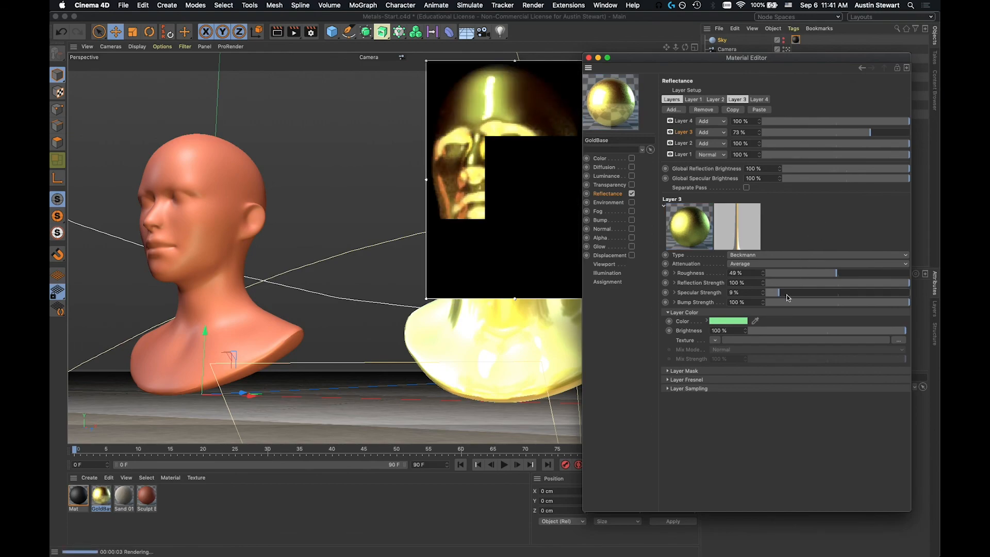
{"action": "left_click", "coordinate": [818, 273]}
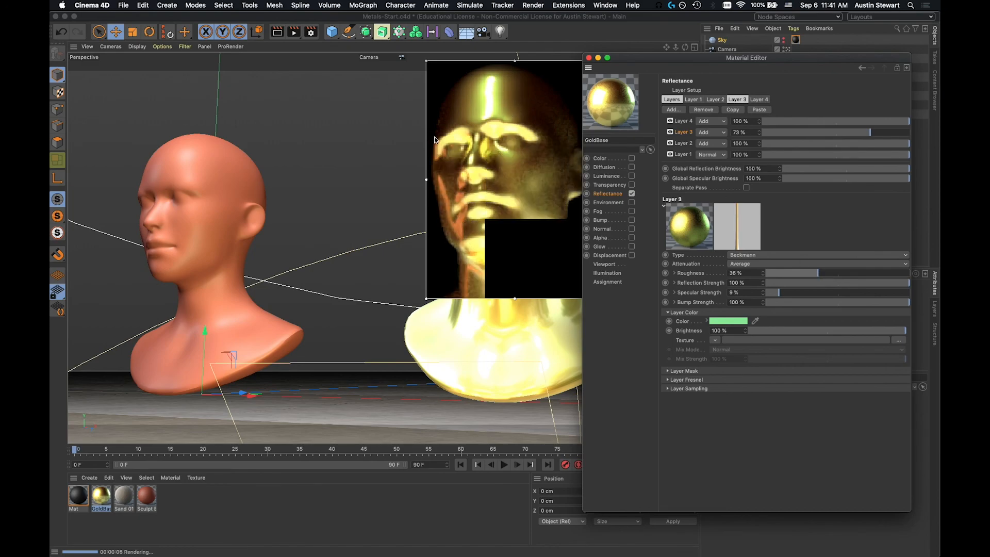
- Bring up the mask photo in Preview as a reference and make Layer 2's yellow layer color more saturated
{"action": "key", "text": "super+Tab"}
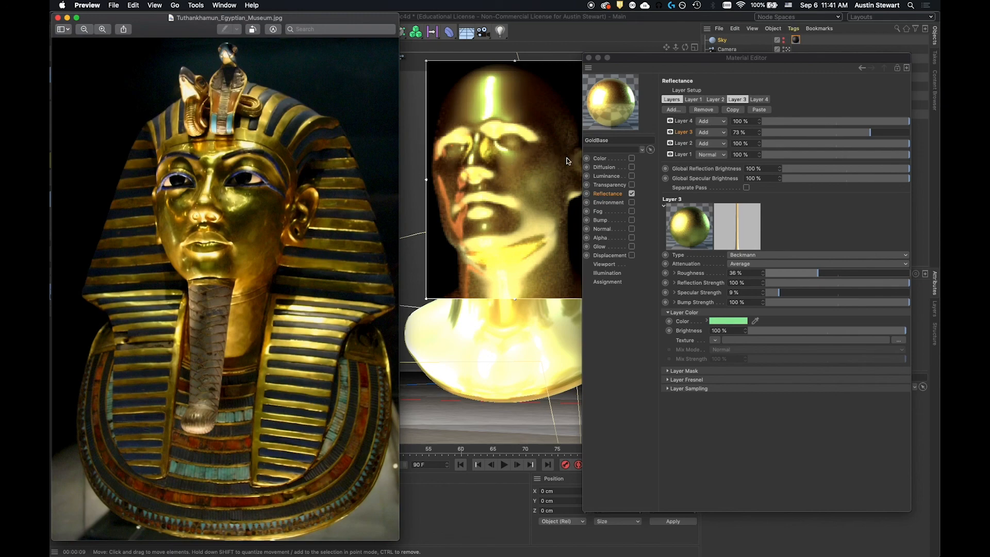
{"action": "left_click", "coordinate": [682, 143]}
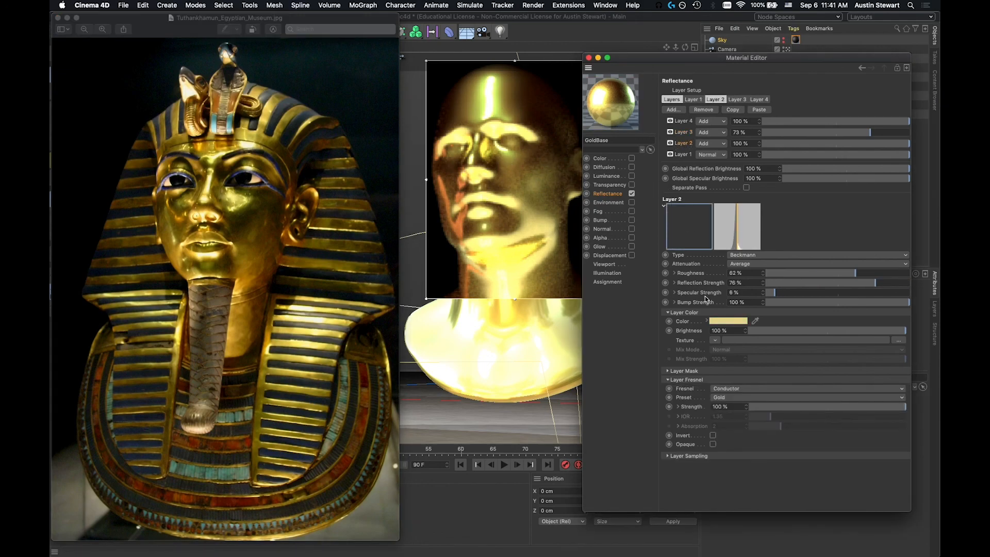
{"action": "left_click", "coordinate": [725, 324]}
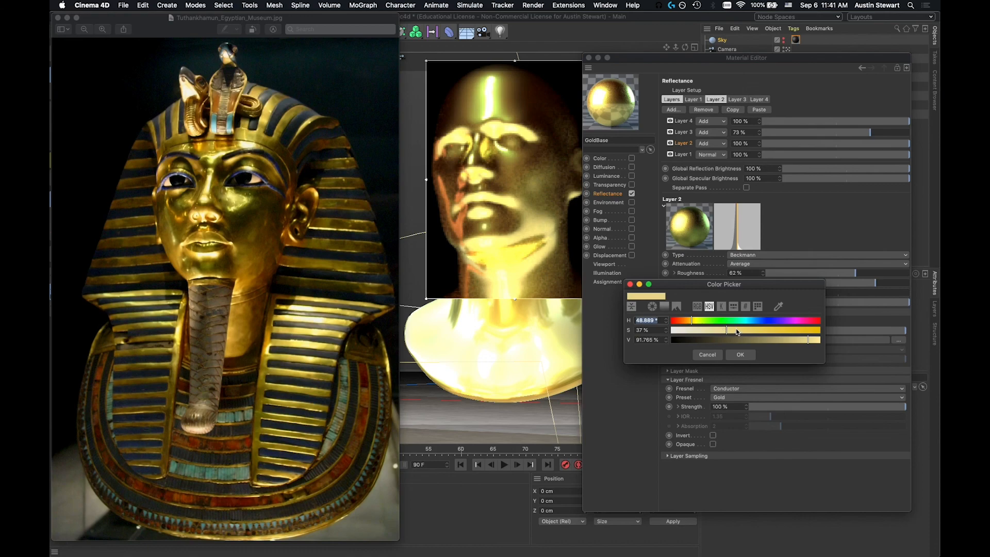
{"action": "left_click", "coordinate": [738, 330]}
{"action": "left_click", "coordinate": [740, 355]}
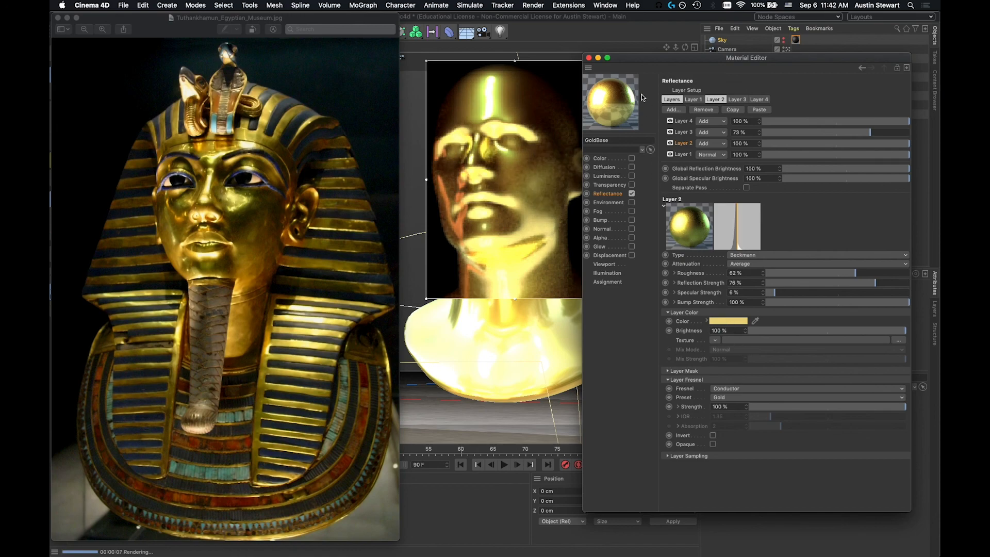
- Shift the Material Editor upward and set Layer 4's Roughness to 5%
{"action": "left_click_drag", "start_coordinate": [644, 57], "coordinate": [622, 31]}
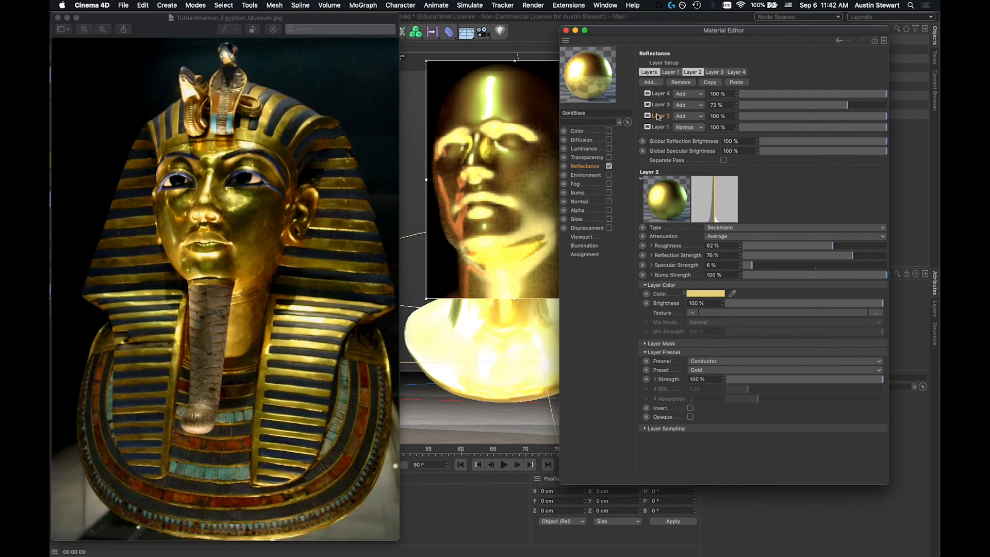
{"action": "left_click", "coordinate": [656, 94]}
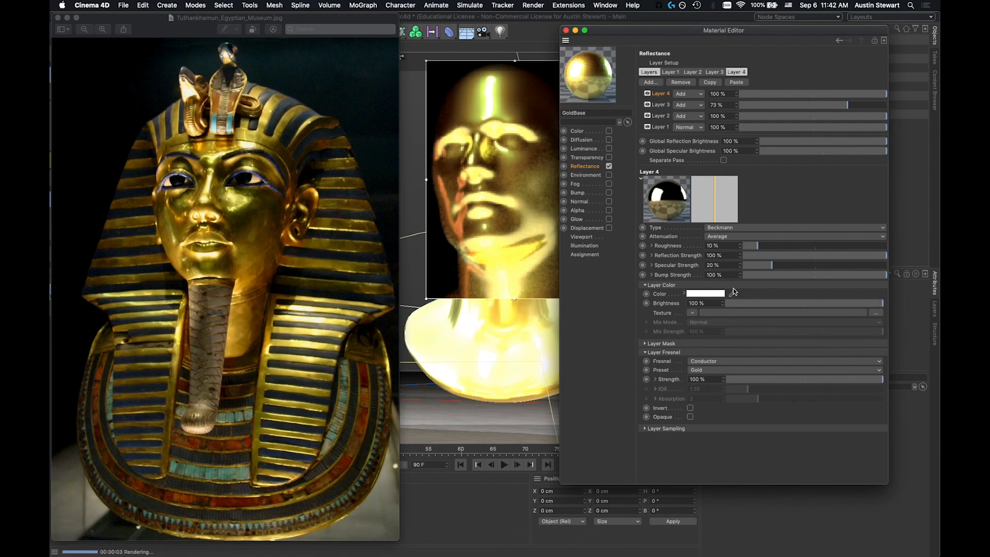
{"action": "left_click", "coordinate": [749, 246]}
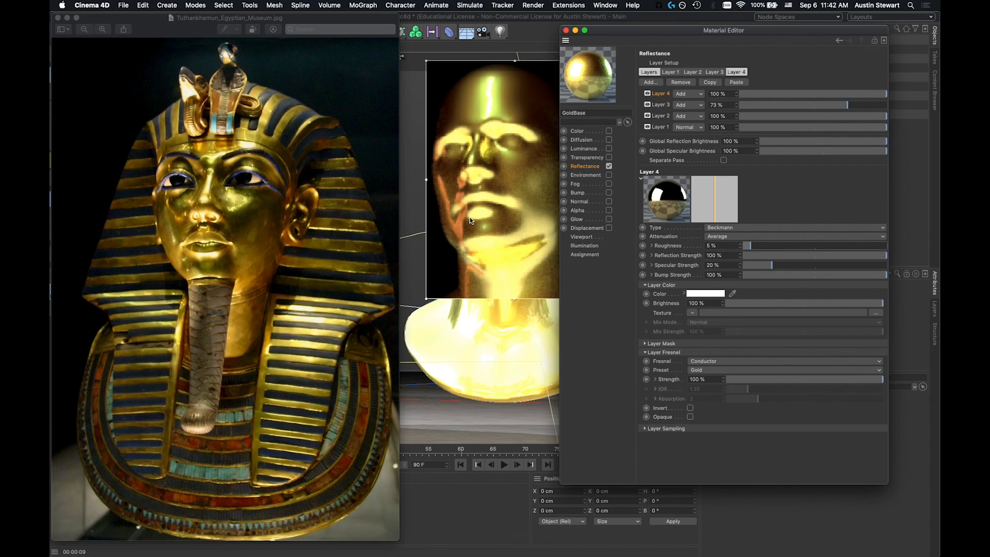
- Bring the main Cinema 4D window forward, move the Material Editor off the gold bust, and compare the preview with the mask photo
{"action": "left_click", "coordinate": [471, 221]}
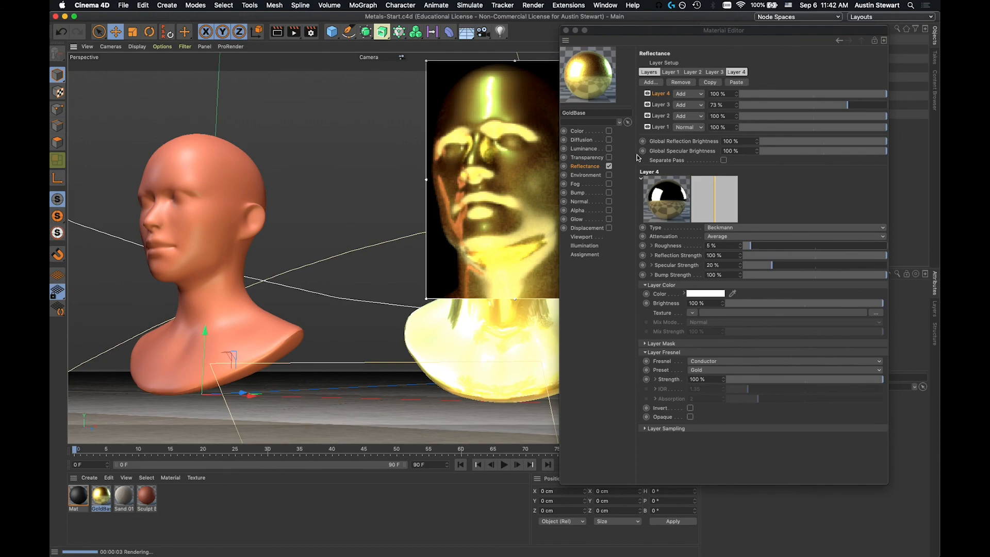
{"action": "left_click", "coordinate": [644, 31]}
{"action": "left_click_drag", "start_coordinate": [644, 31], "coordinate": [731, 46]}
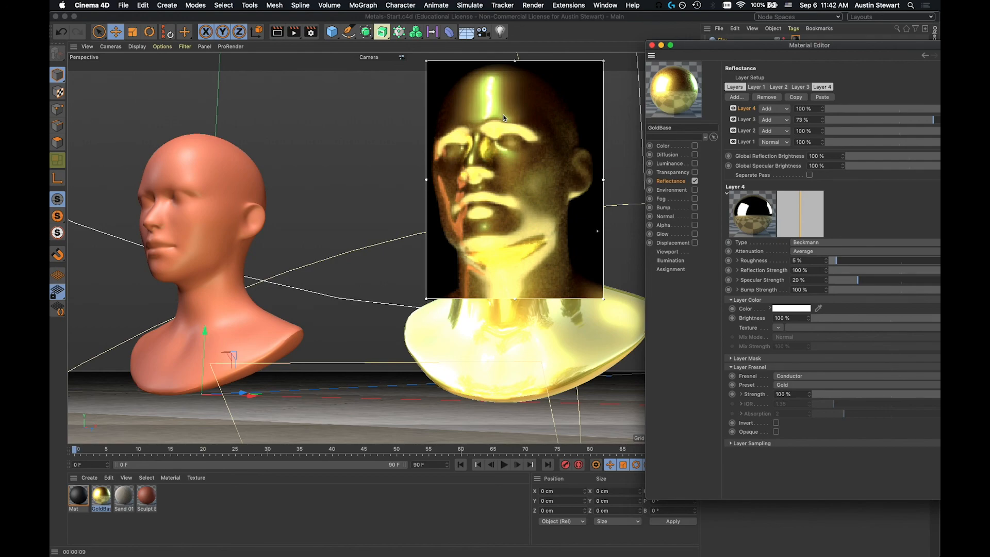
{"action": "key", "text": "super+Tab"}
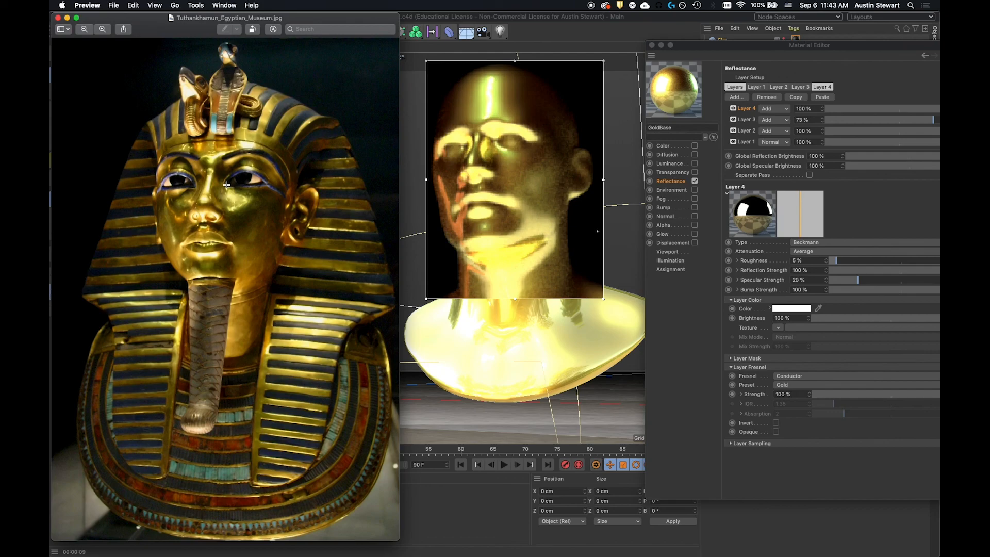
{"action": "key", "text": "super+Tab"}
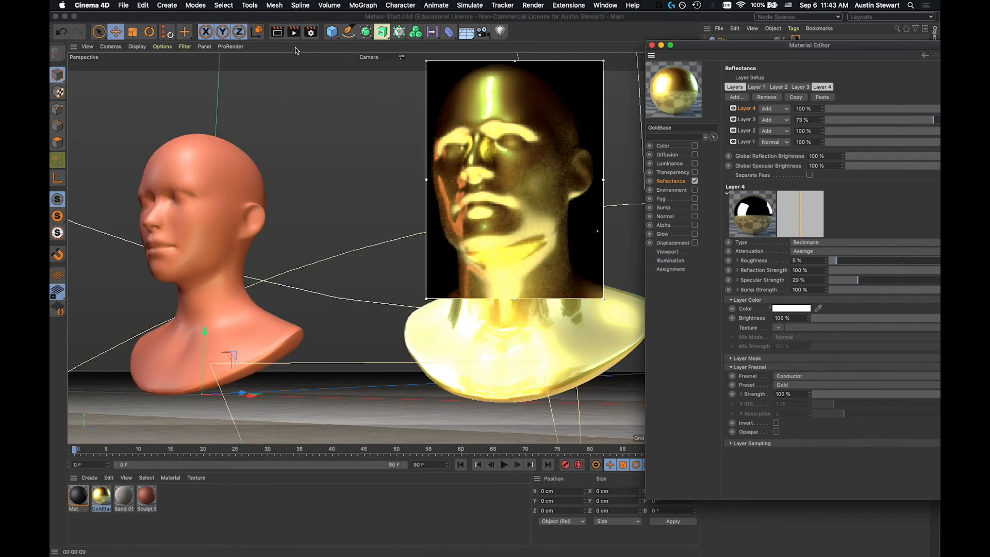